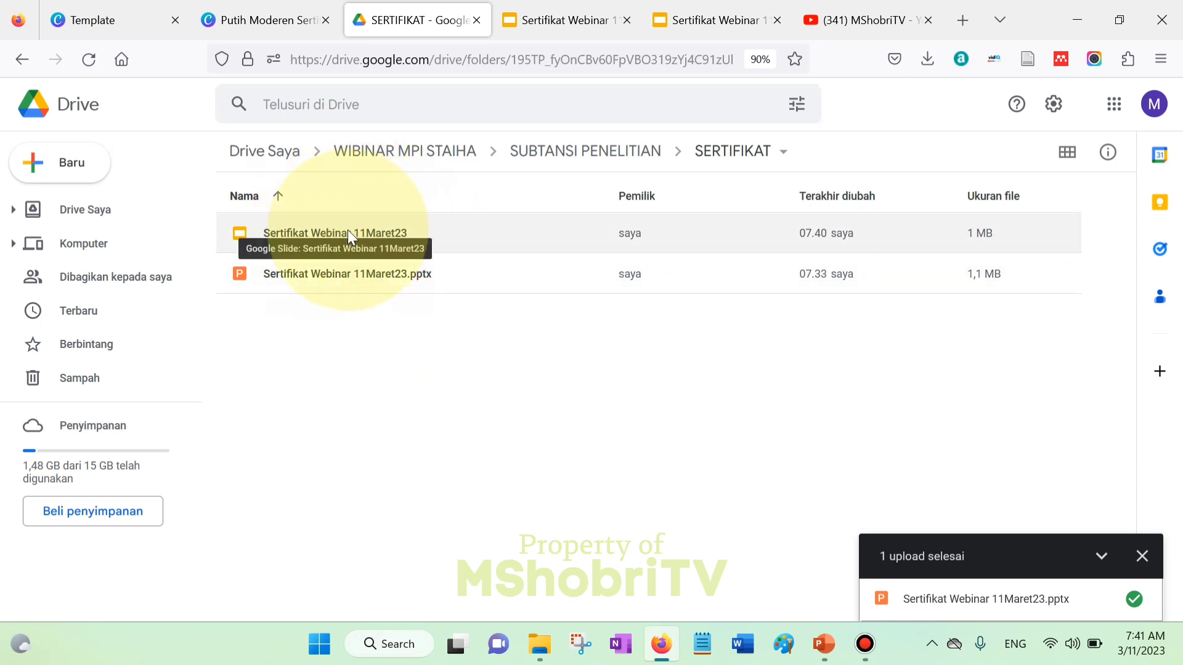
- Select the Google Slides version of the certificate in the SERTIFIKAT folder
{"action": "left_click", "coordinate": [347, 231]}
- Create a blank Google Form via Baru > Google Formulir > Formulir kosong
{"action": "left_click", "coordinate": [396, 360]}
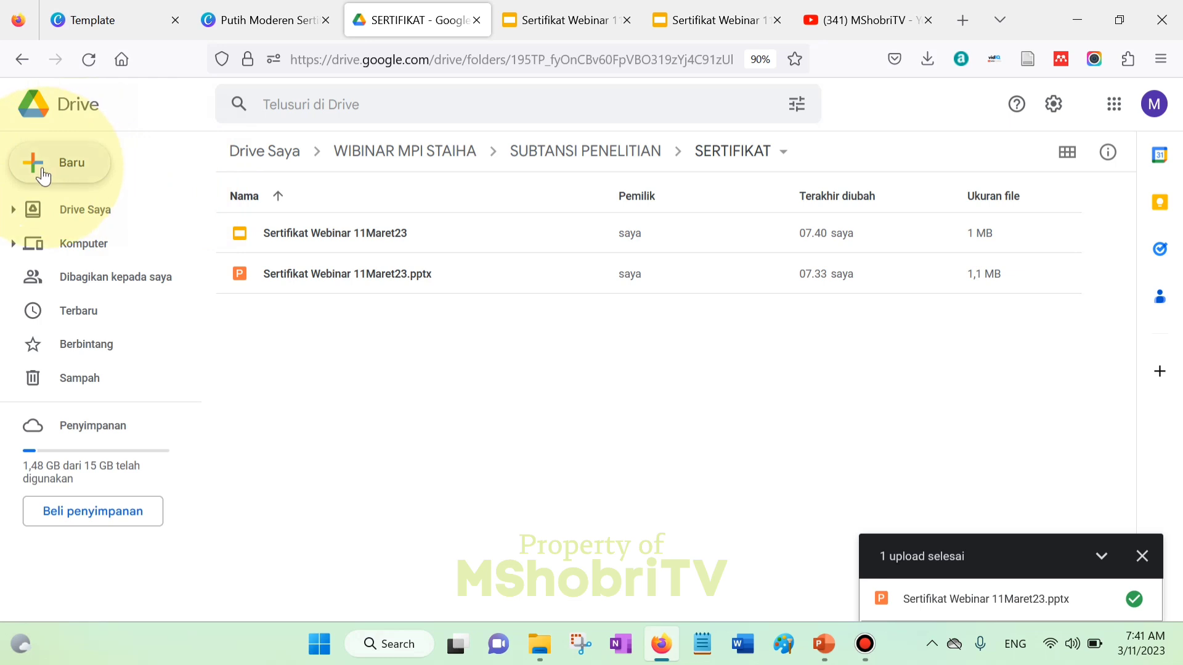
{"action": "left_click", "coordinate": [69, 168]}
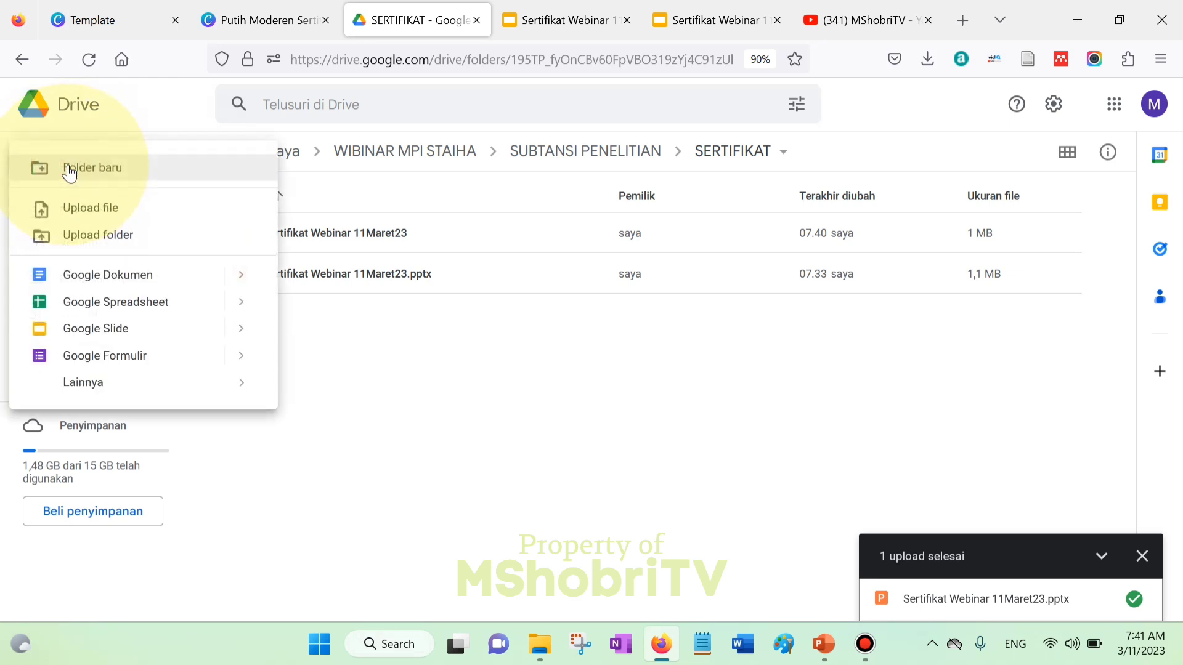
{"action": "mouse_move", "coordinate": [240, 365]}
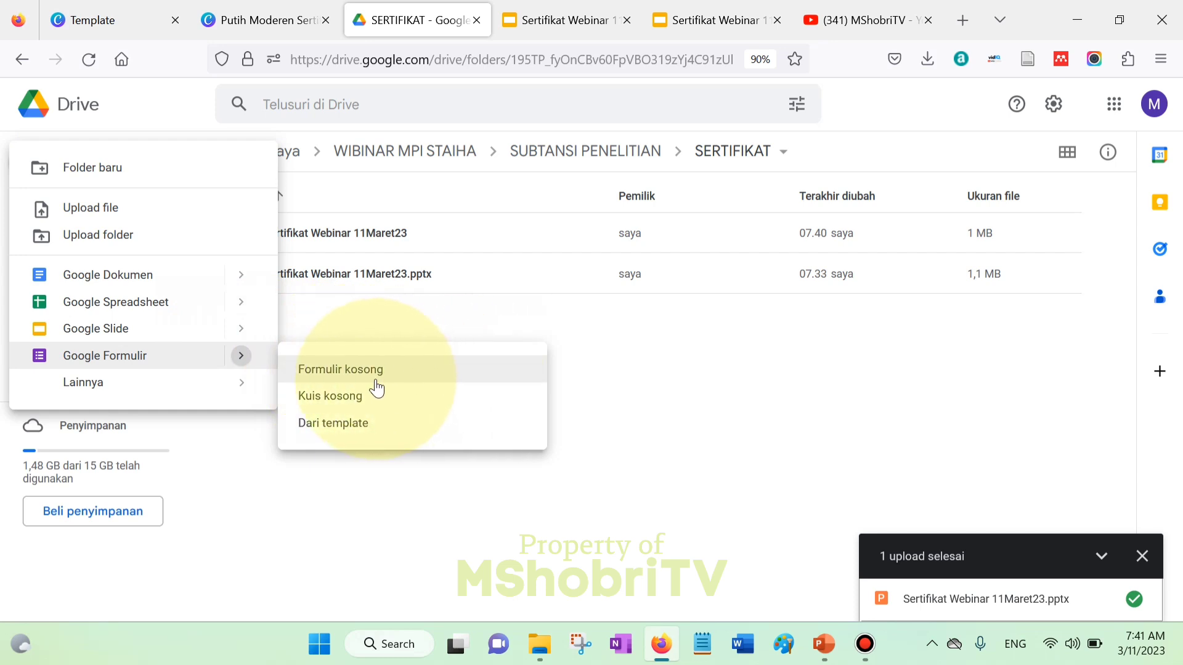
{"action": "left_click", "coordinate": [356, 372]}
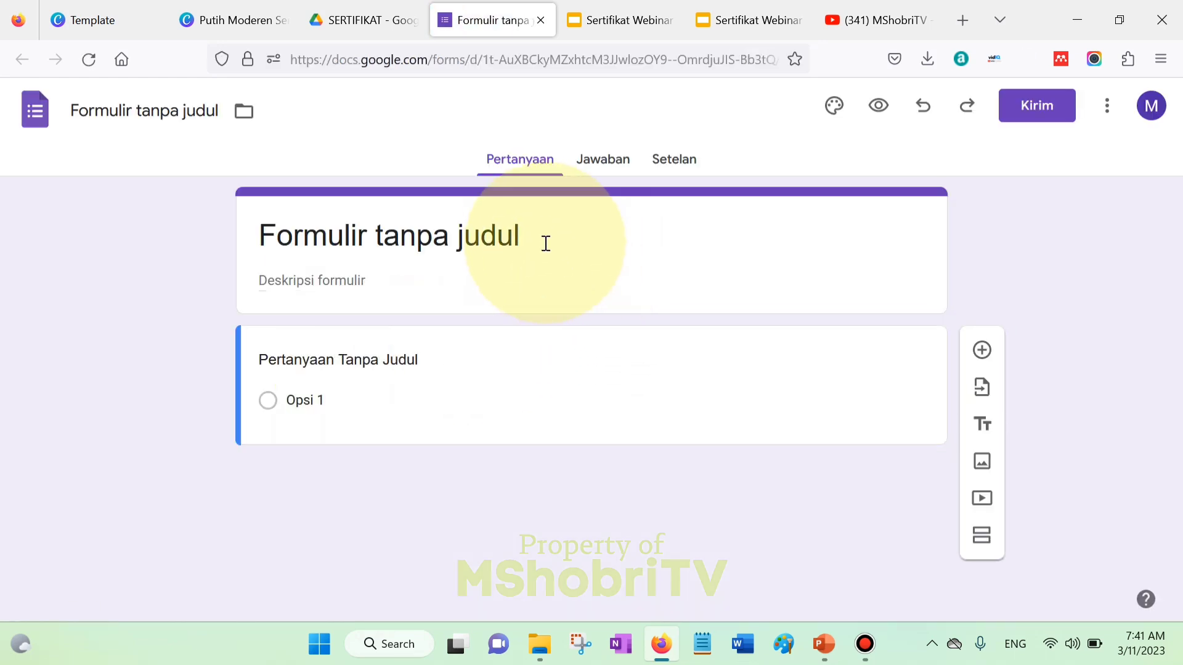
{"action": "left_click", "coordinate": [545, 245]}
- Enter 'Form Presensi' as the title and 'Webinar Subtansi Penelitian' as the description, fixing the typo
{"action": "triple_click", "coordinate": [595, 234]}
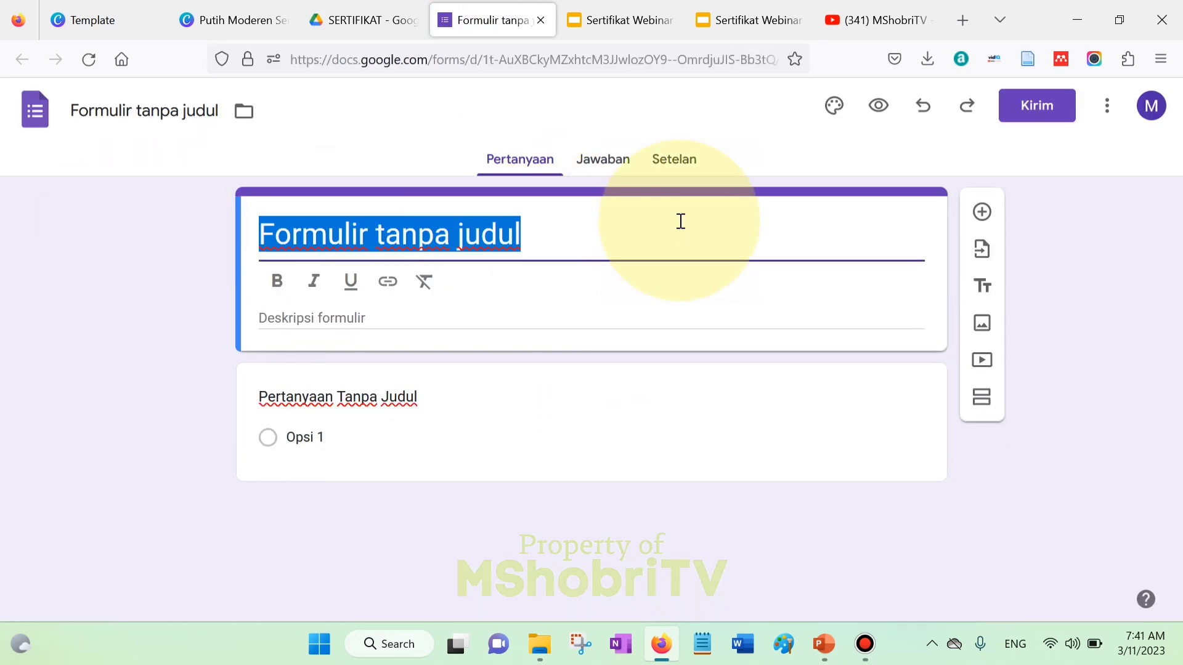
{"action": "type", "text": "Fo"}
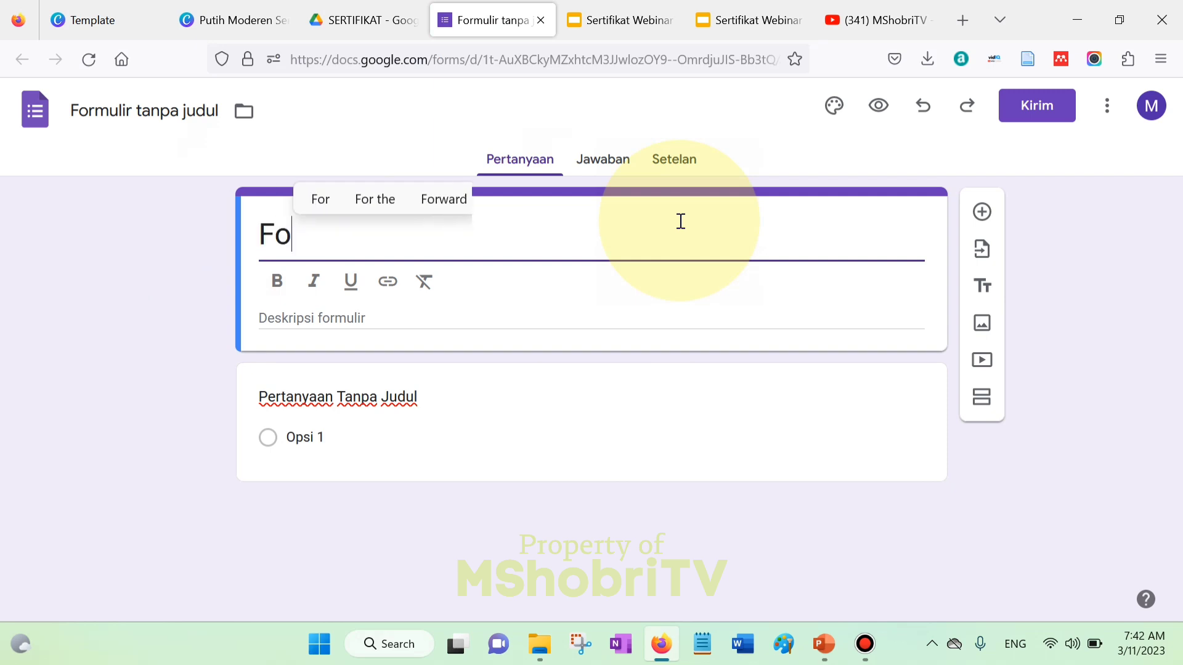
{"action": "type", "text": "rm P"}
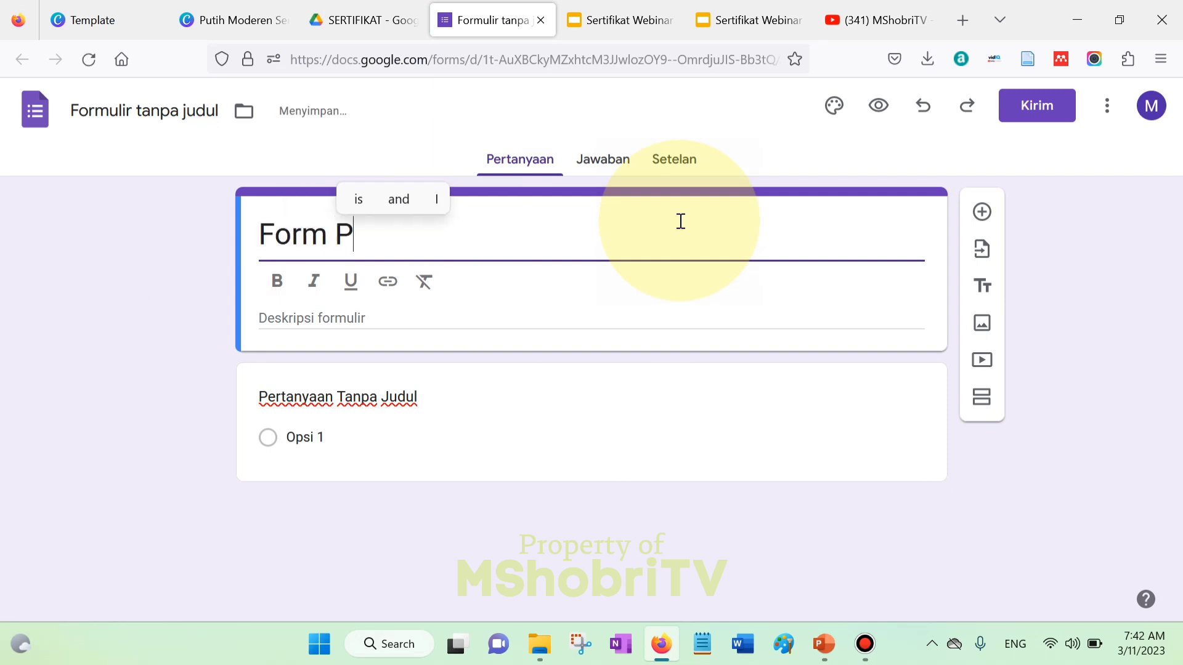
{"action": "type", "text": "resensi"}
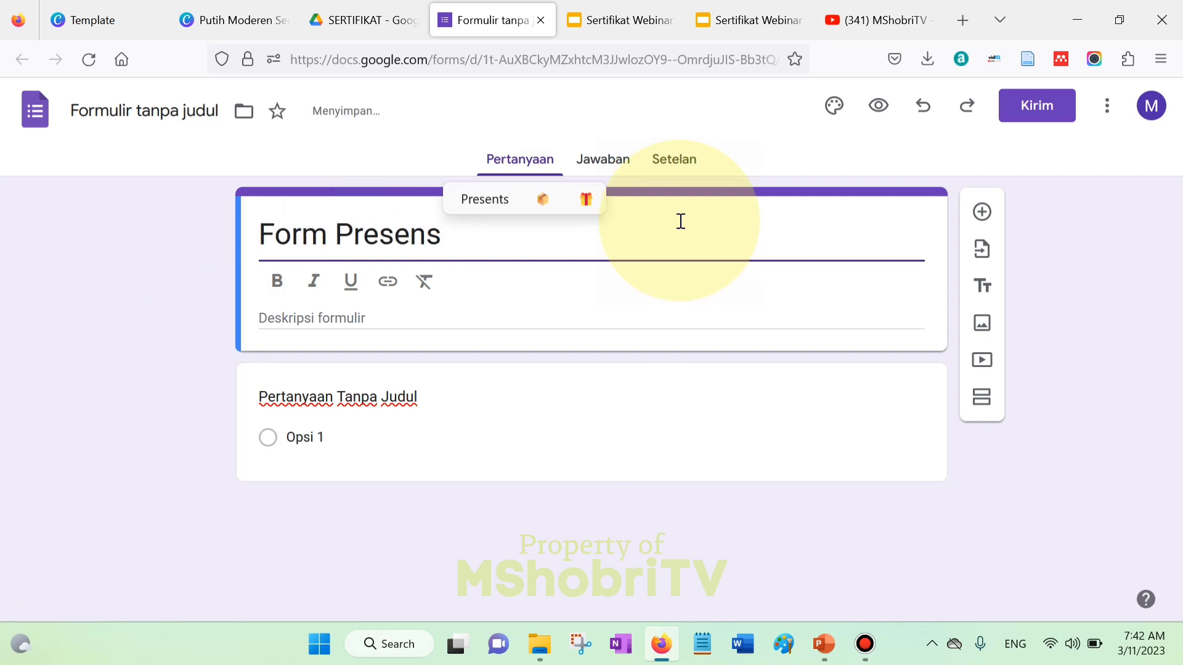
{"action": "left_click", "coordinate": [413, 316]}
{"action": "type", "text": "Webunar"}
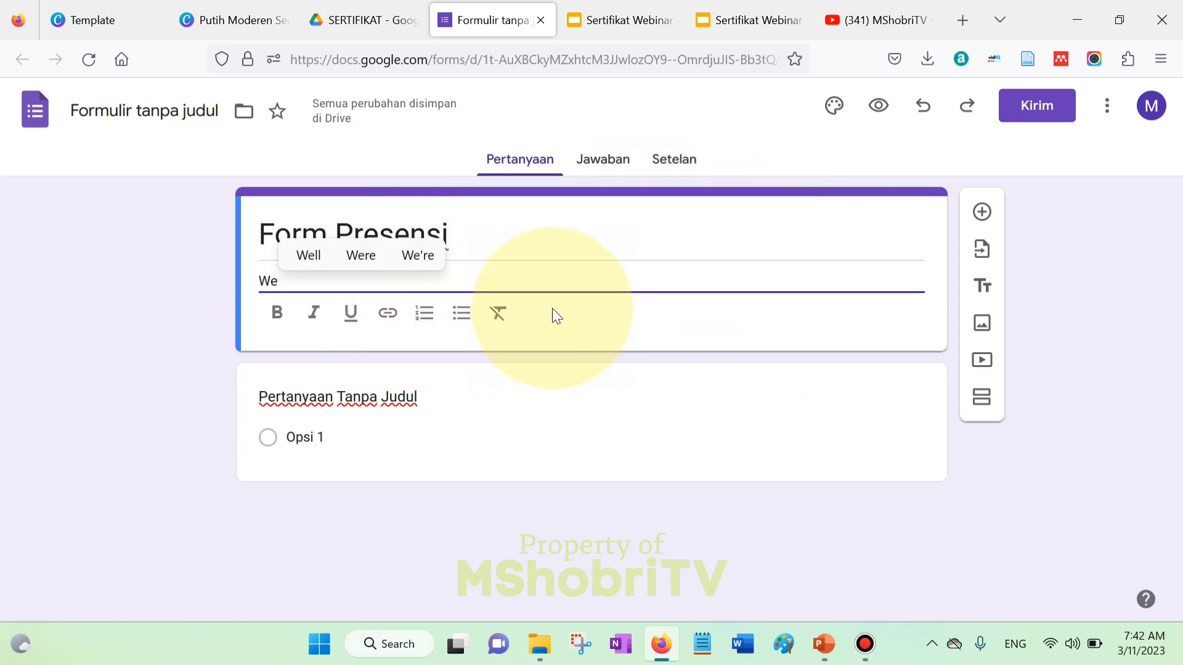
{"action": "key", "text": "BackSpace"}
{"action": "key", "text": "BackSpace"}
{"action": "key", "text": "BackSpace"}
{"action": "key", "text": "BackSpace"}
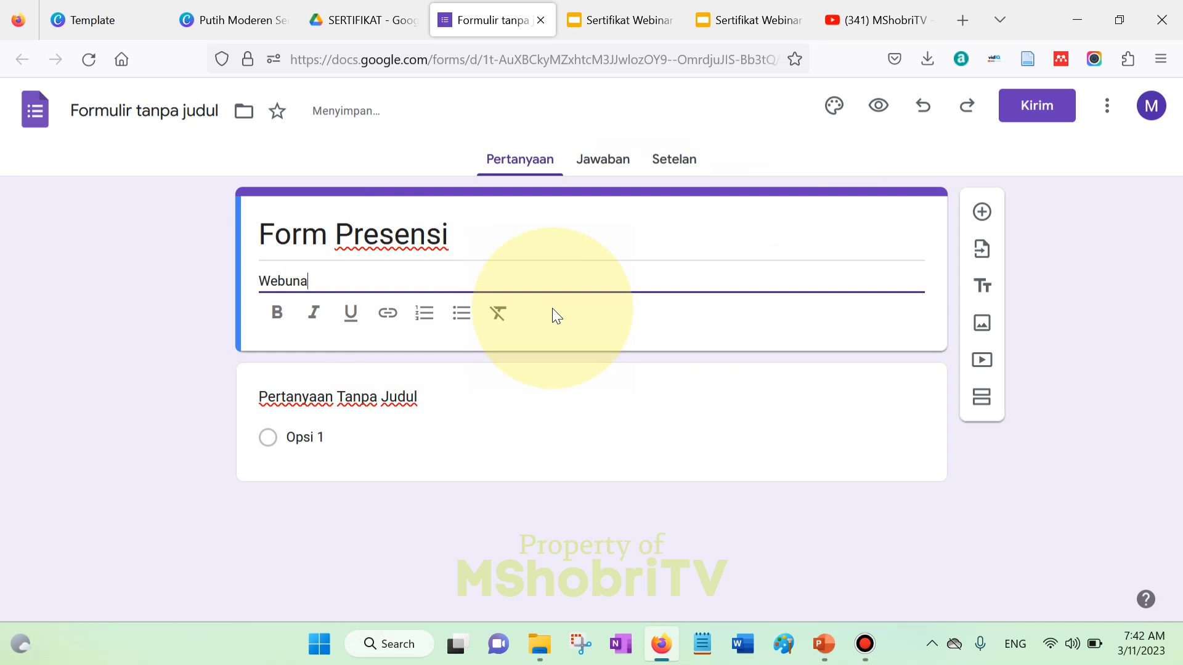
{"action": "type", "text": "inar "}
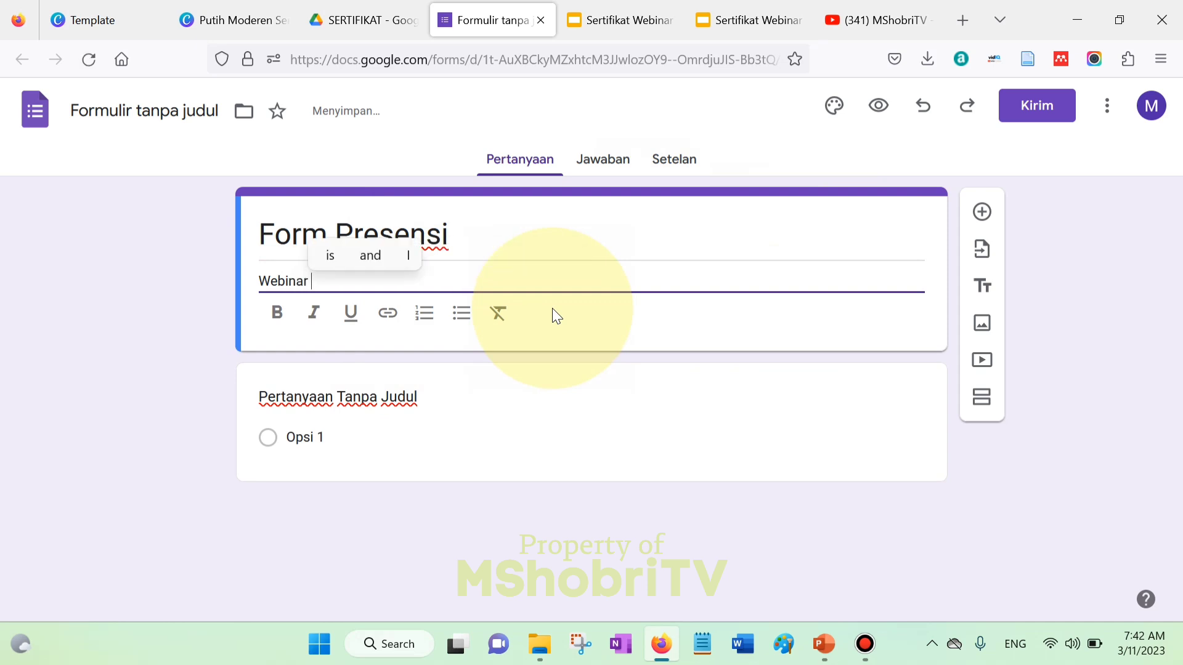
{"action": "type", "text": "Subtansi"}
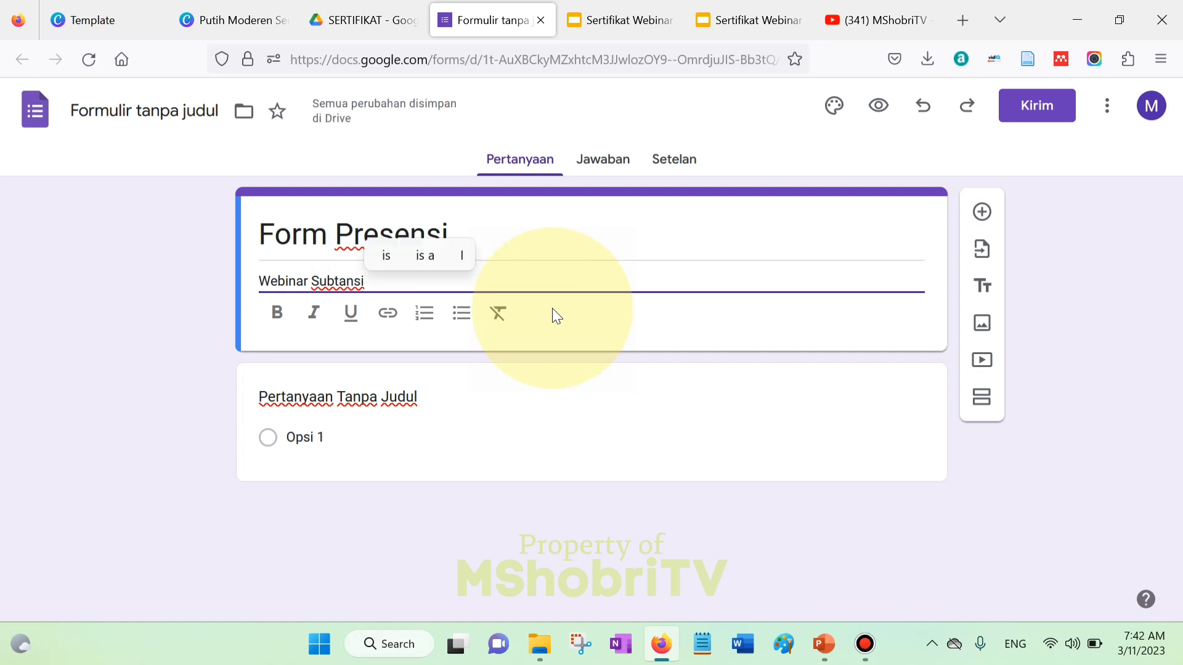
{"action": "type", "text": " Penelitian"}
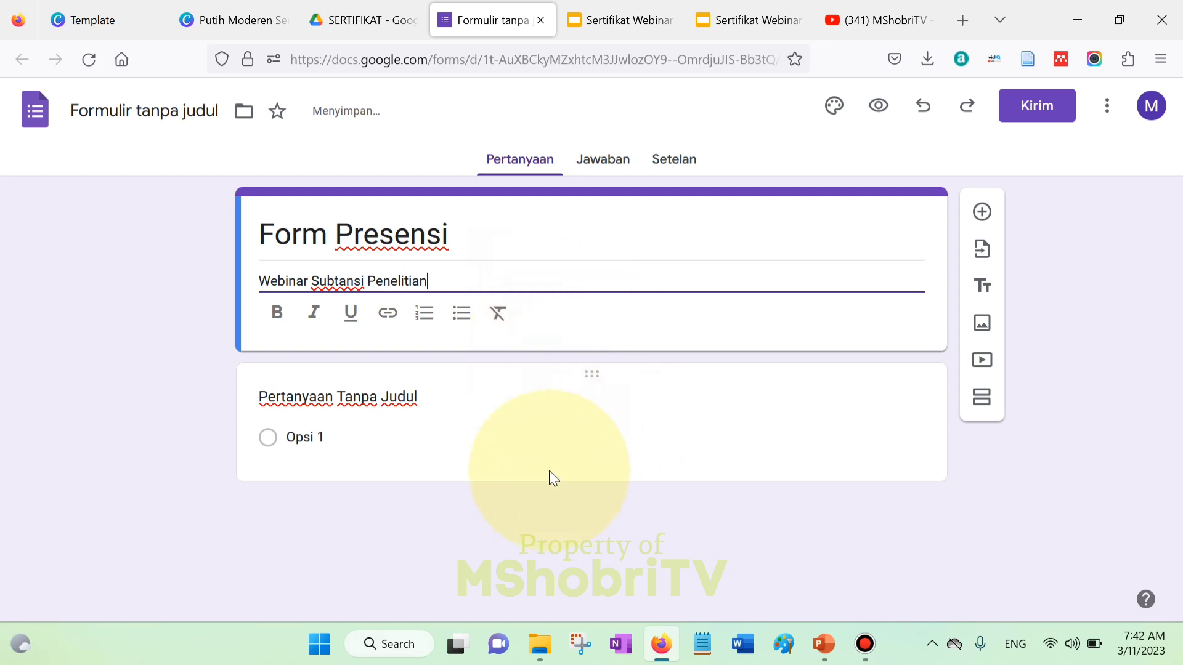
{"action": "left_click", "coordinate": [345, 397]}
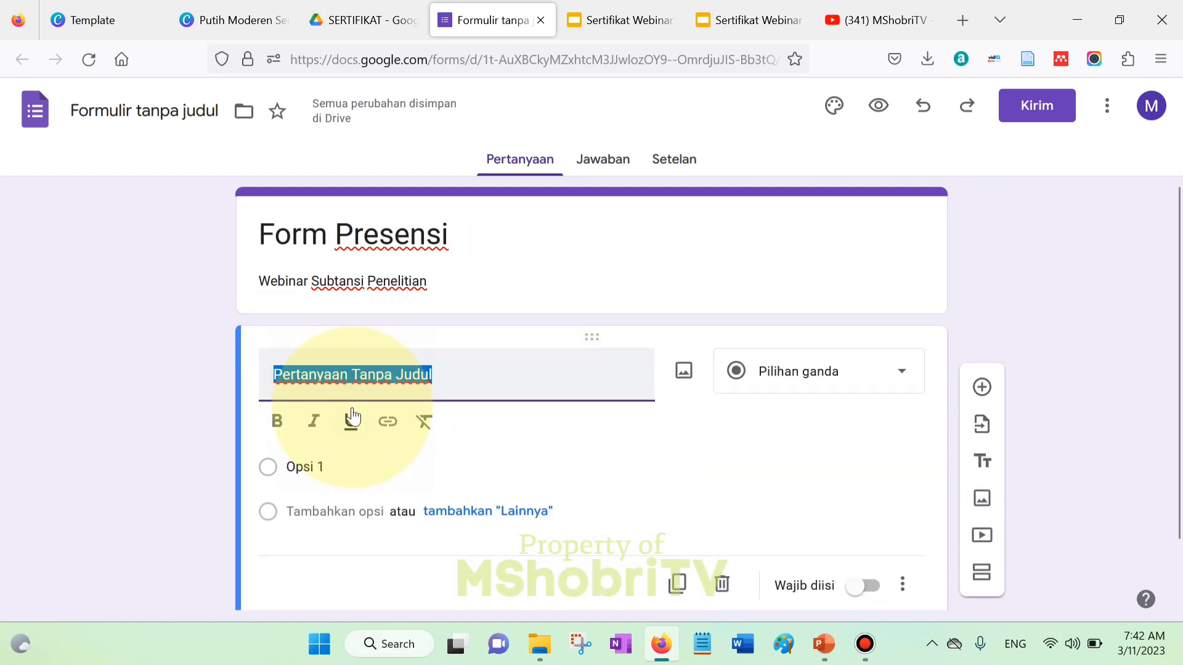
- Name the first question 'Nama' and make it required
{"action": "type", "text": "Nama"}
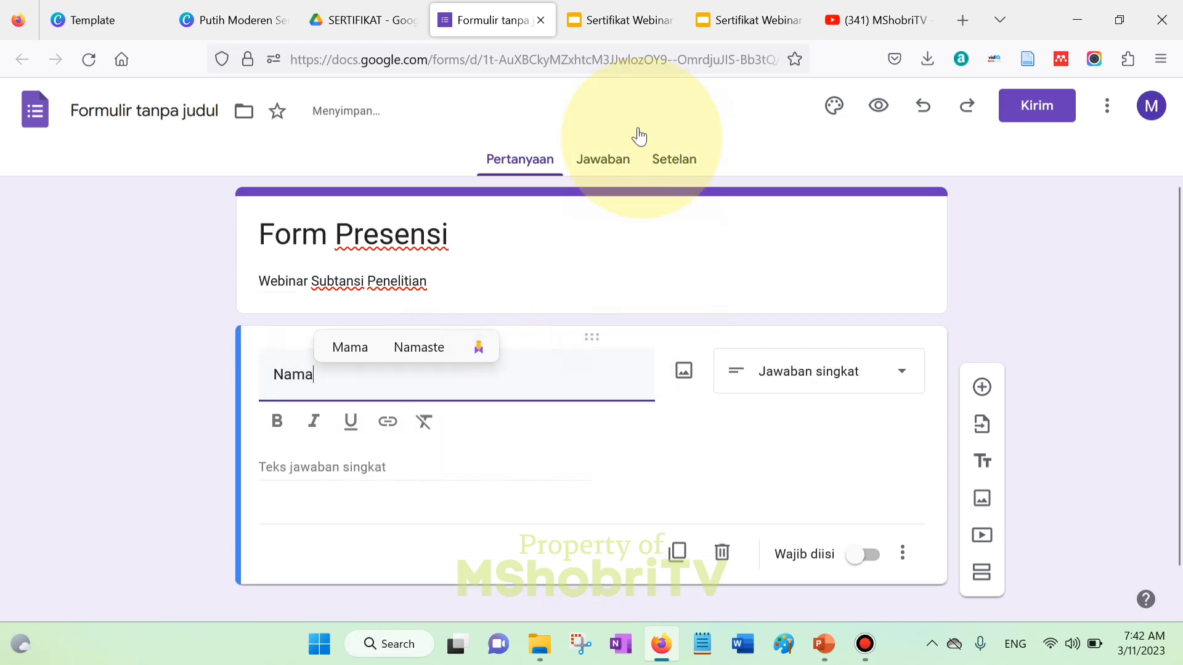
{"action": "left_click", "coordinate": [627, 7]}
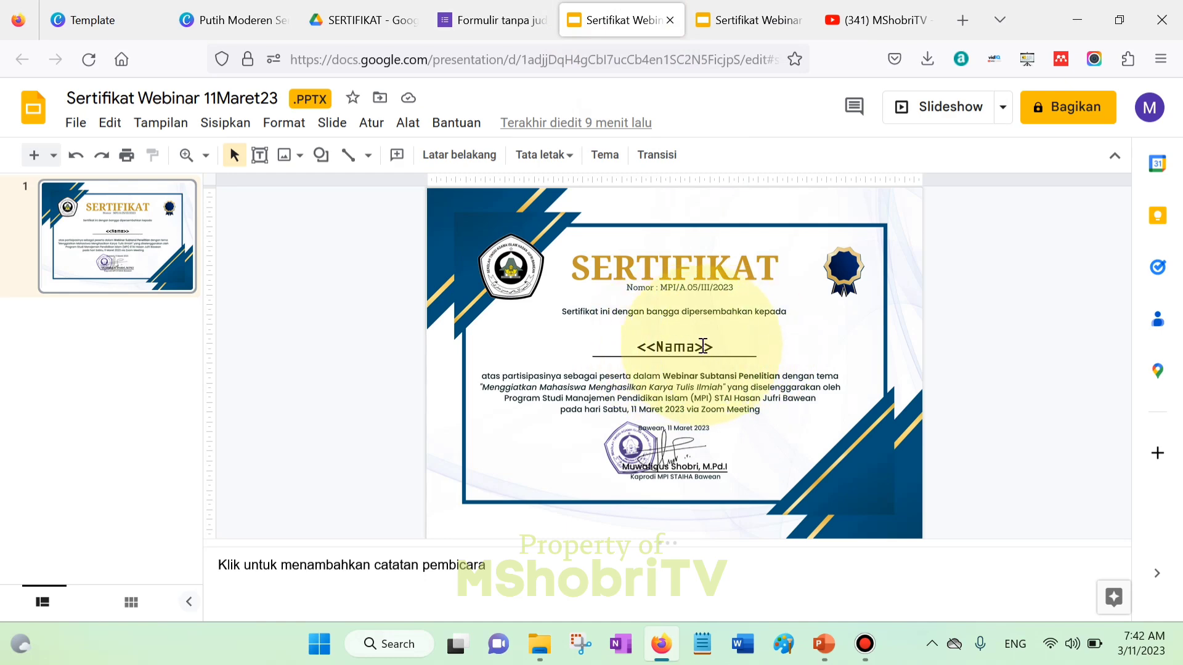
{"action": "left_click", "coordinate": [484, 20]}
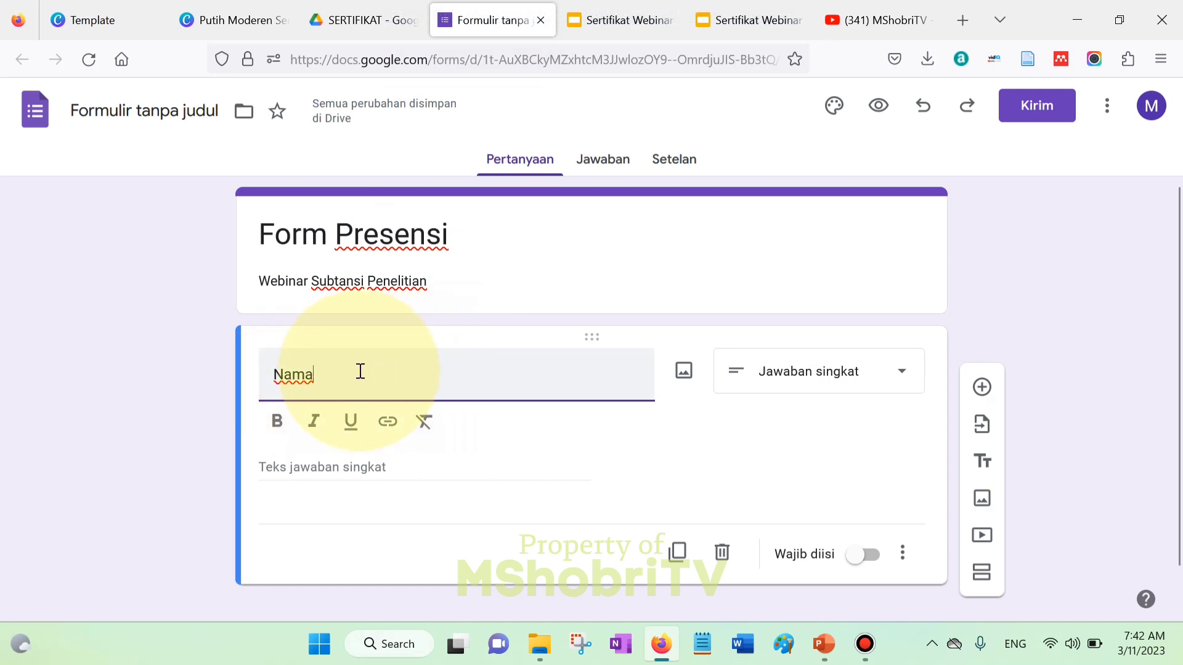
{"action": "left_click", "coordinate": [877, 562]}
{"action": "left_click", "coordinate": [871, 520]}
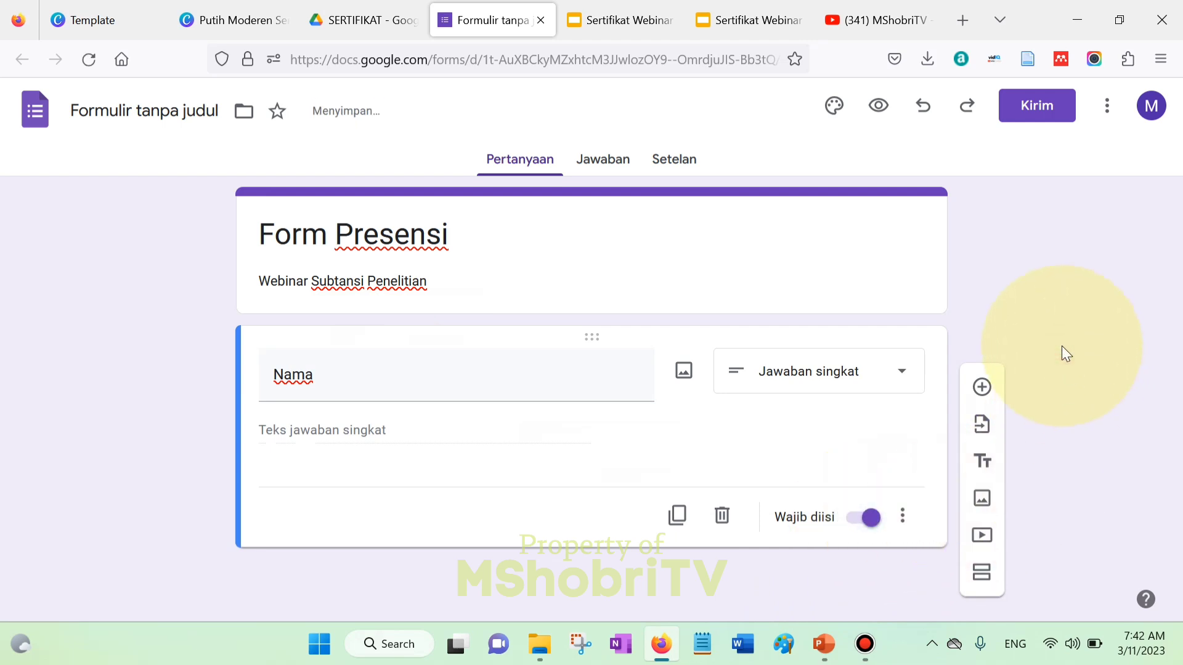
- Duplicate the Nama question and retitle the copy 'Asal Lembaga'
{"action": "left_click", "coordinate": [678, 517]}
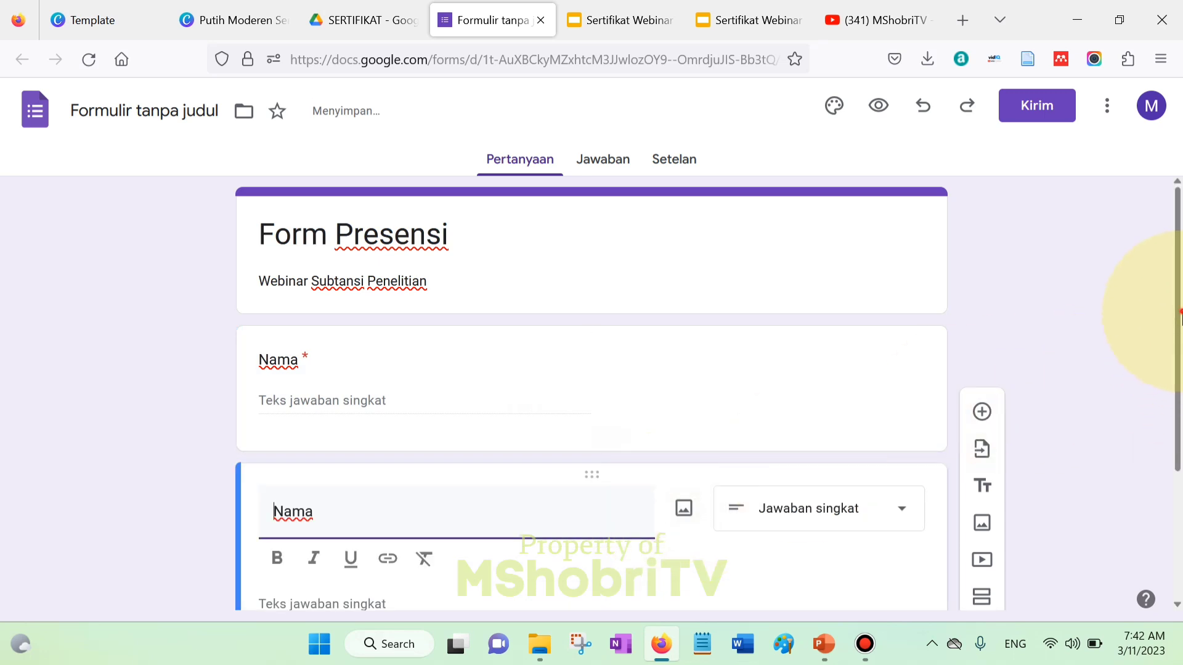
{"action": "left_click_drag", "start_coordinate": [372, 349], "coordinate": [82, 341]}
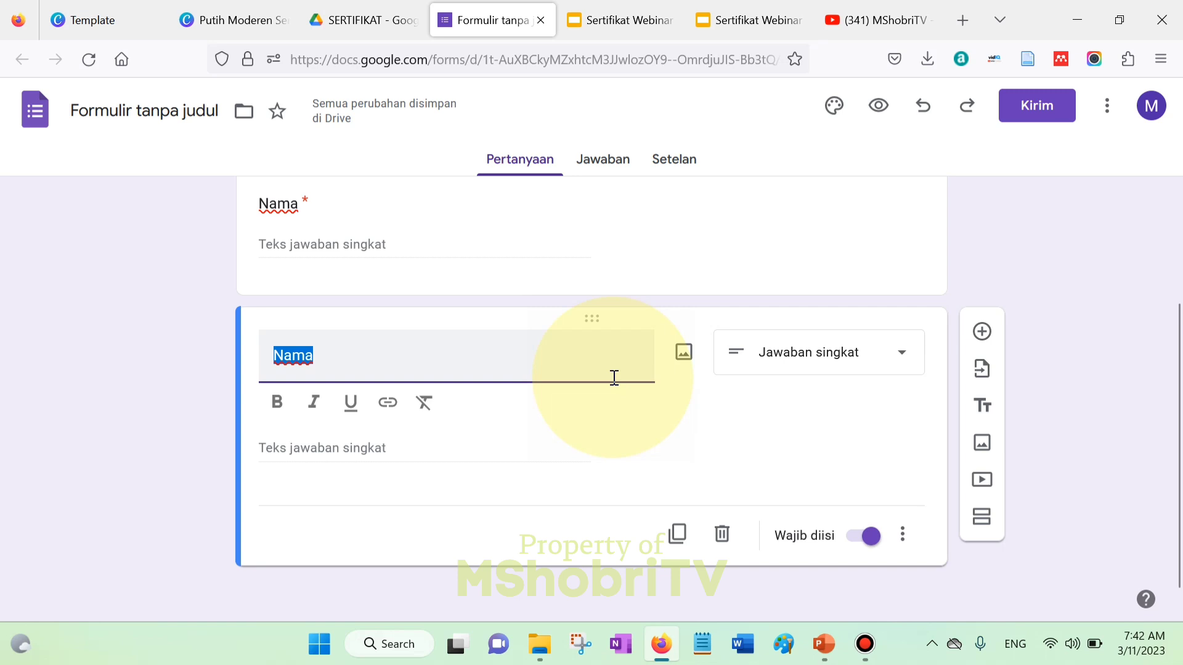
{"action": "type", "text": "Asal In"}
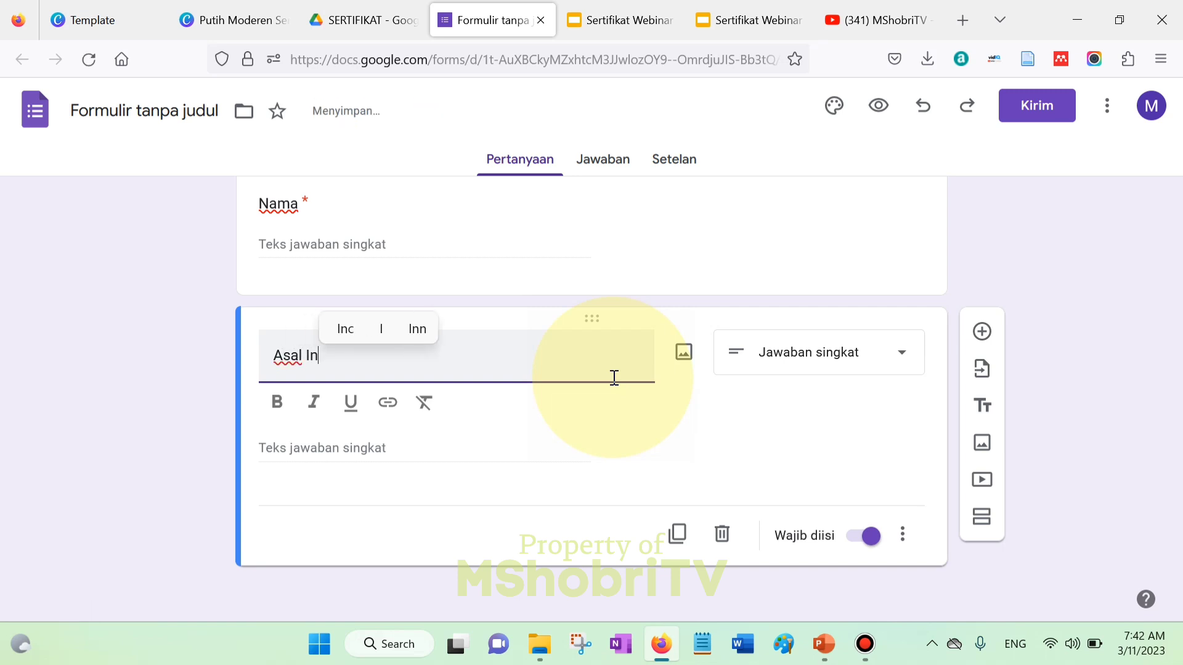
{"action": "key", "text": "BackSpace"}
{"action": "key", "text": "BackSpace"}
{"action": "type", "text": "Le"}
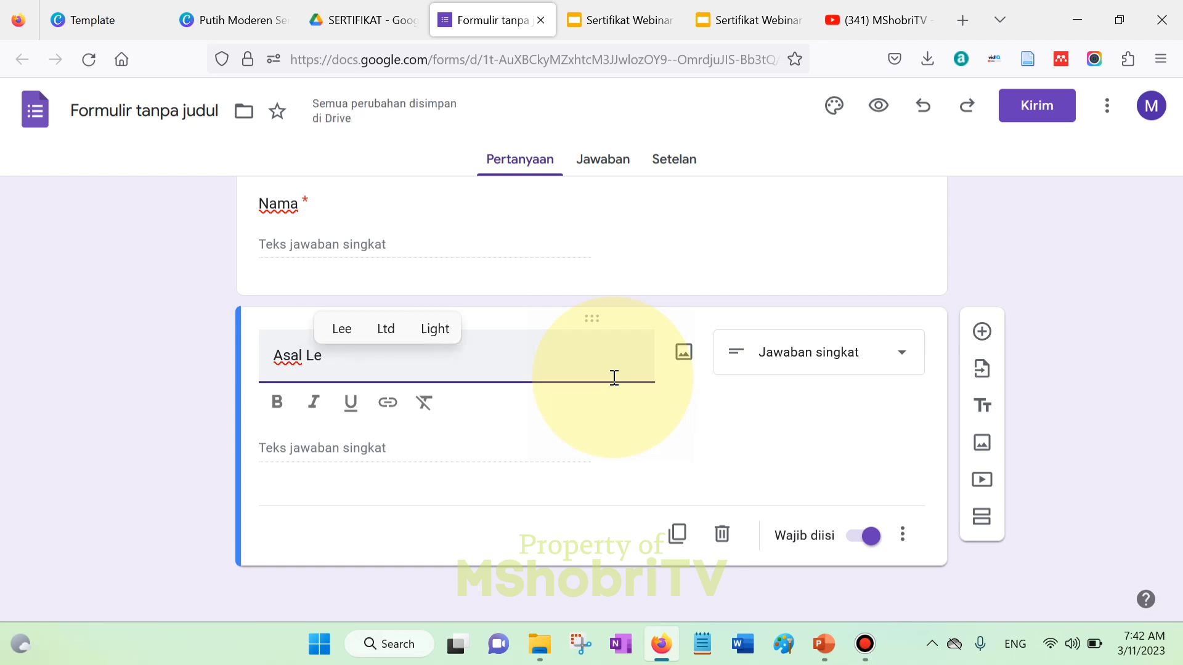
{"action": "type", "text": "mbaga"}
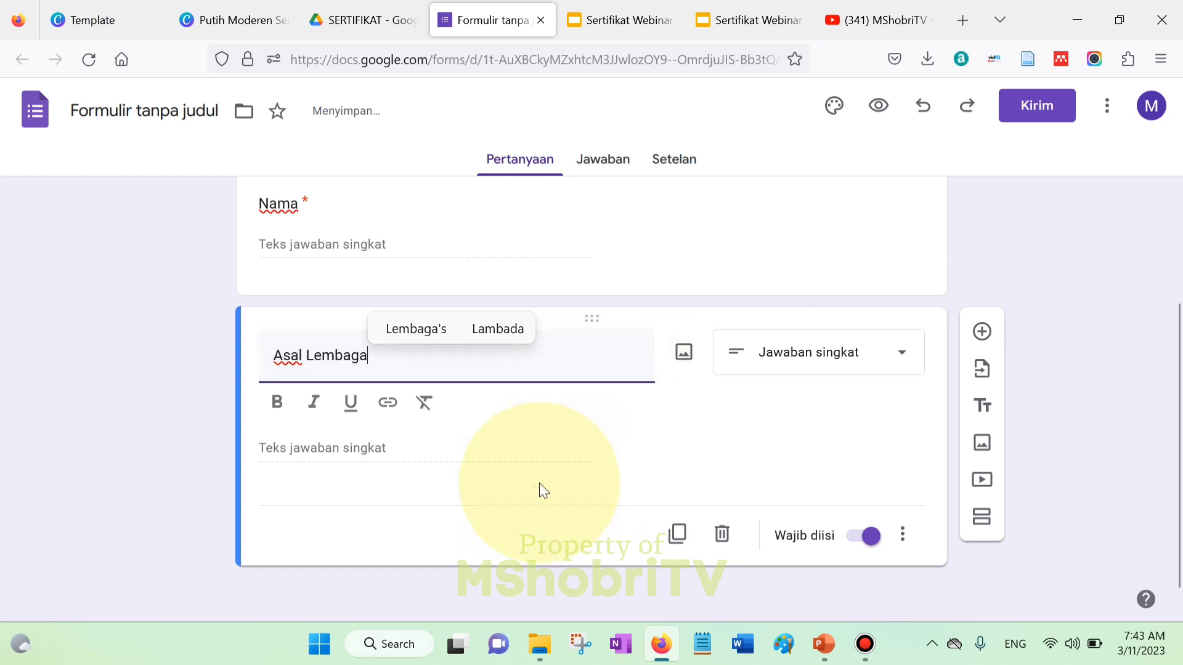
{"action": "left_click", "coordinate": [404, 531]}
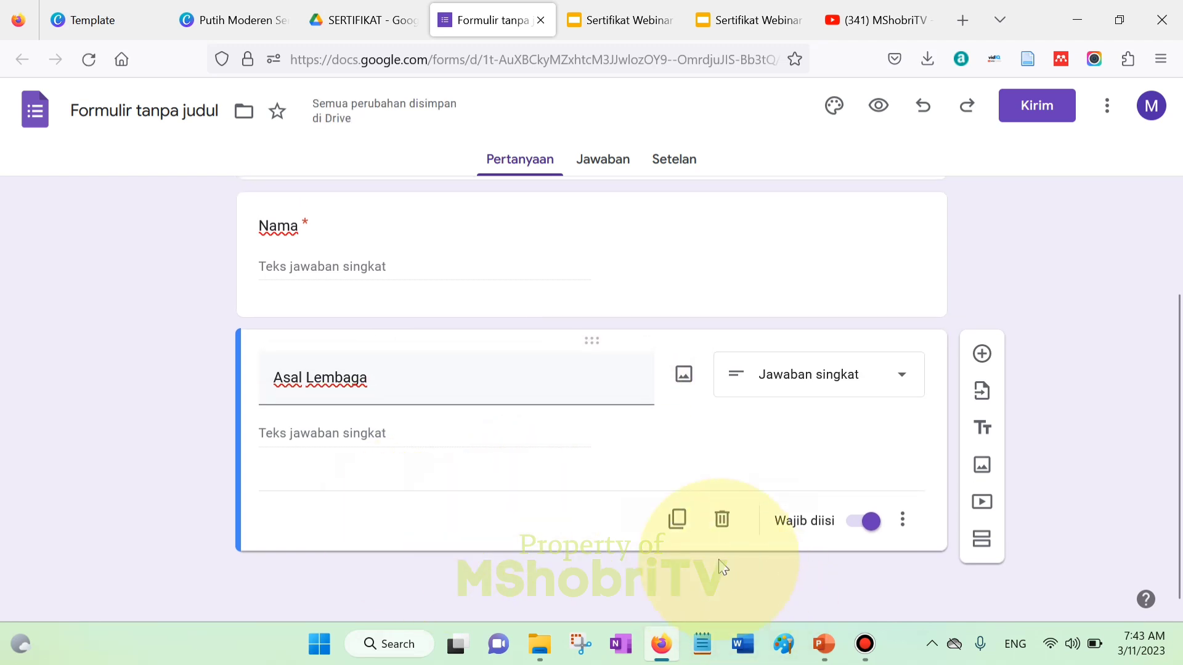
- Duplicate again and retitle the new copy 'Kesan Untuk Pelatihan Ini'
{"action": "left_click", "coordinate": [677, 519]}
{"action": "left_click_drag", "start_coordinate": [410, 510], "coordinate": [136, 512]}
{"action": "type", "text": "Kesan Untuk"}
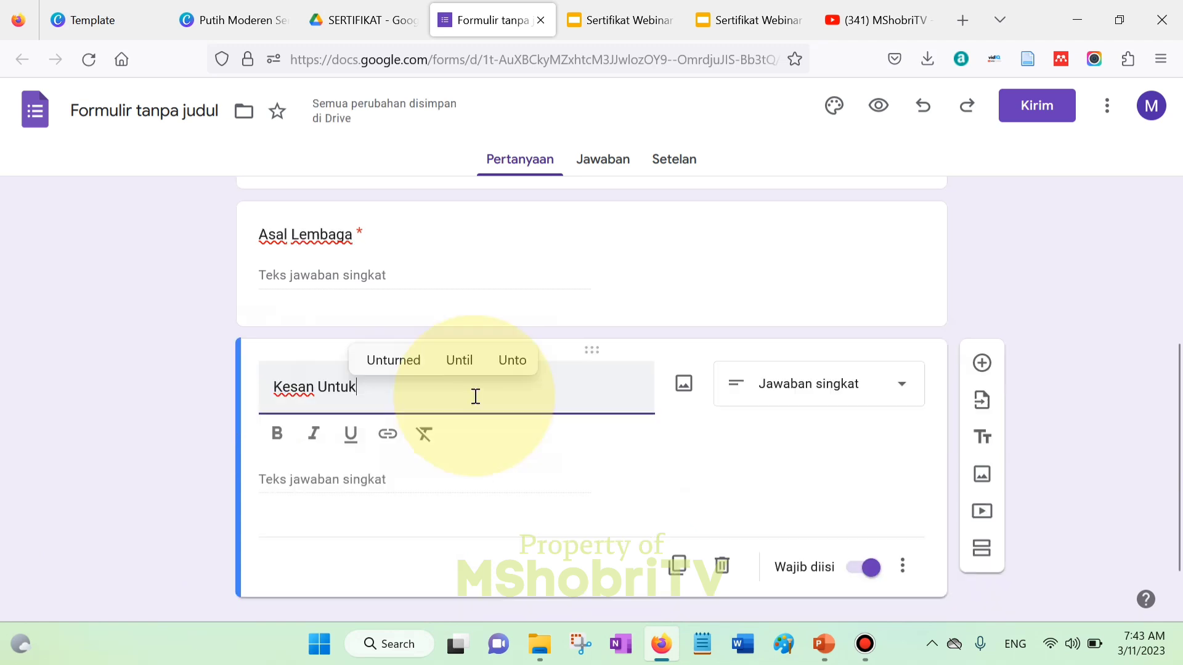
{"action": "type", "text": " Pelatiha"}
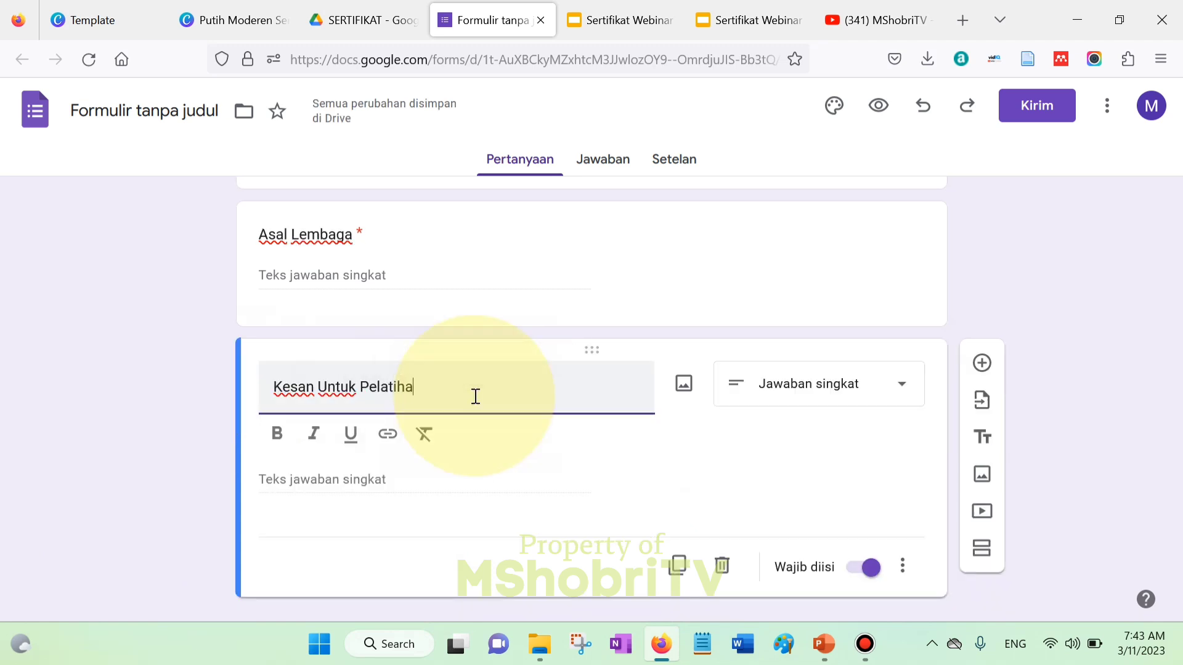
{"action": "type", "text": "n "}
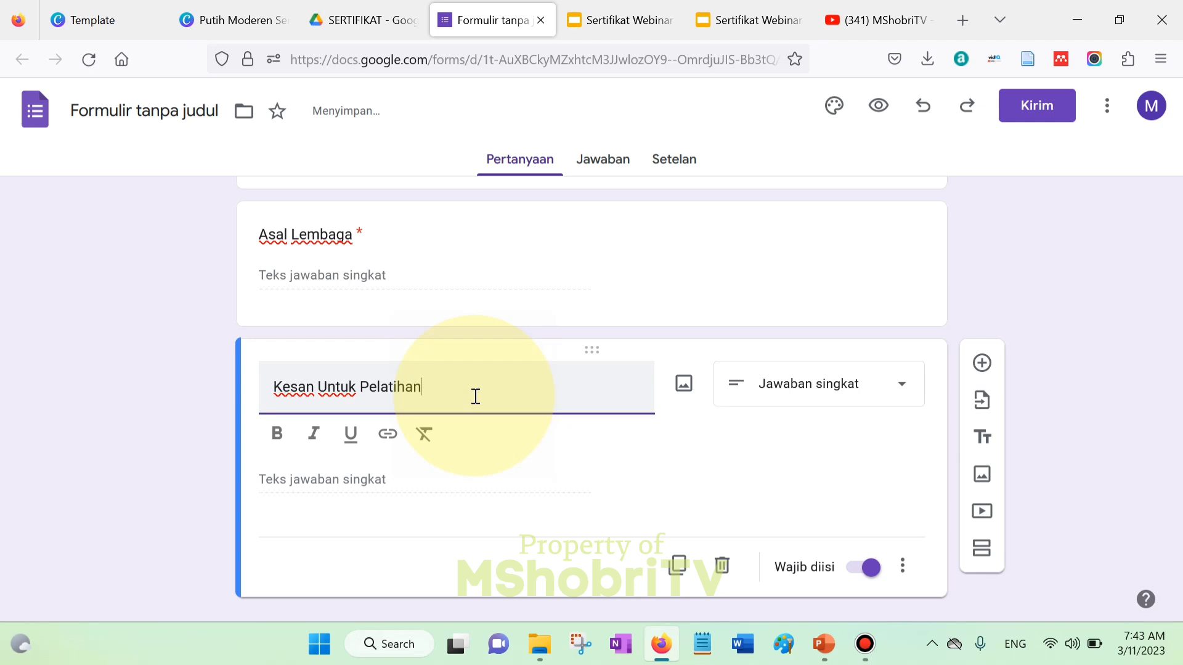
{"action": "type", "text": "Ini"}
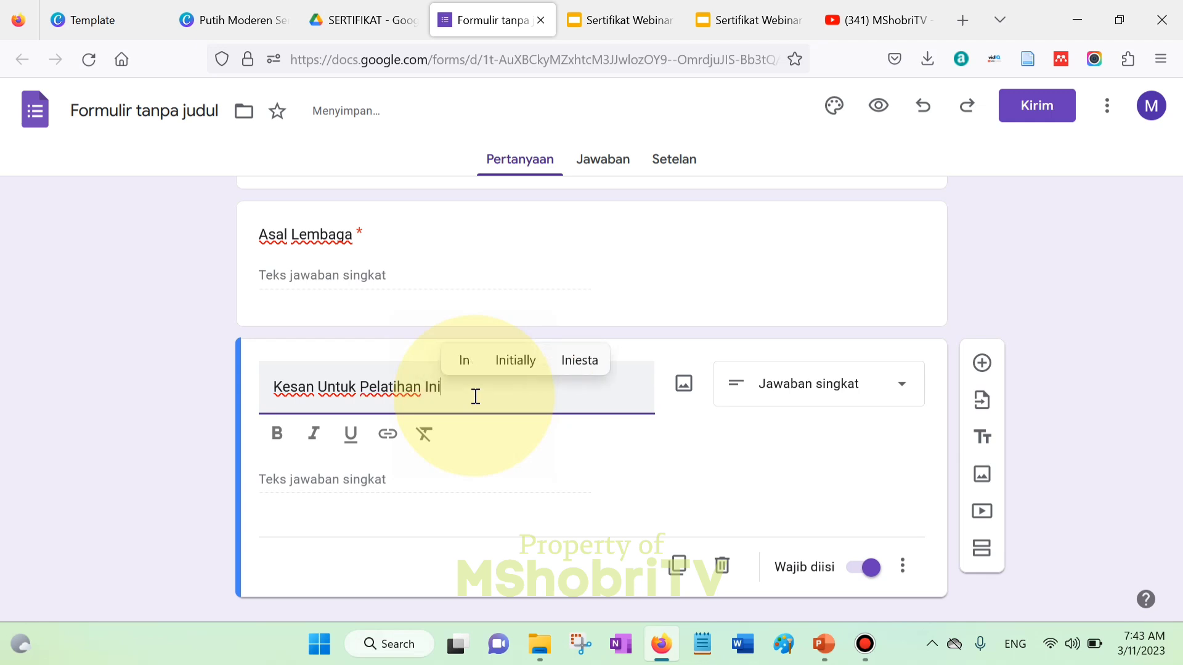
{"action": "left_click", "coordinate": [1059, 298]}
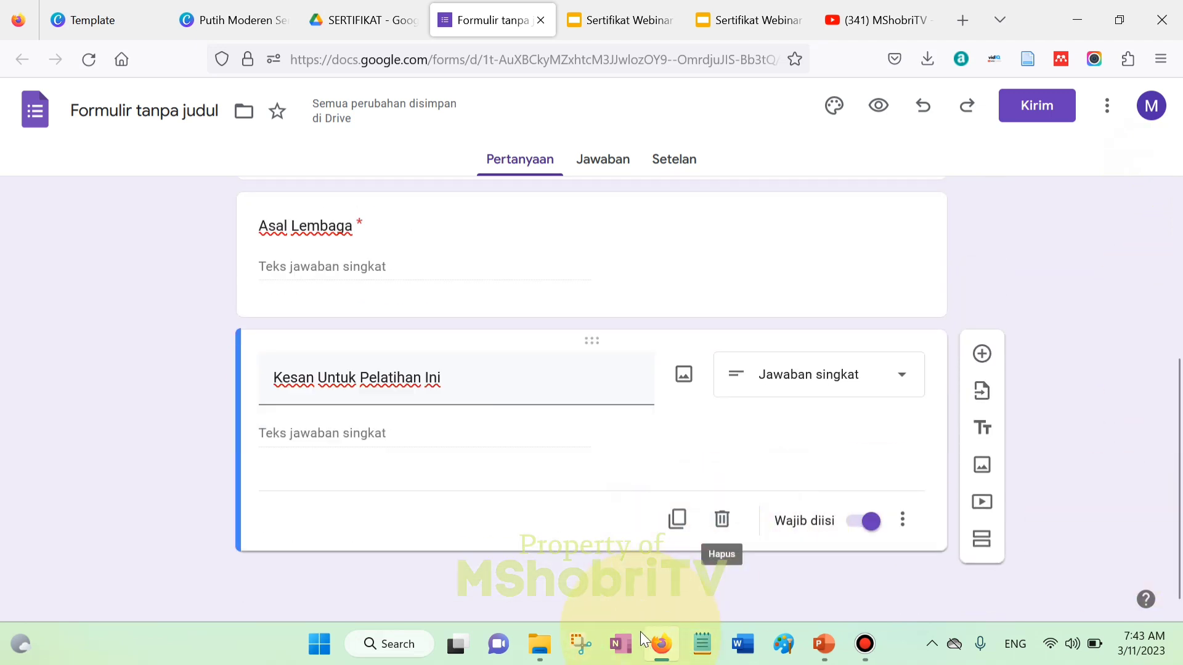
- Duplicate the last question, retitle it 'Email', and move it directly below Nama
{"action": "left_click", "coordinate": [678, 519]}
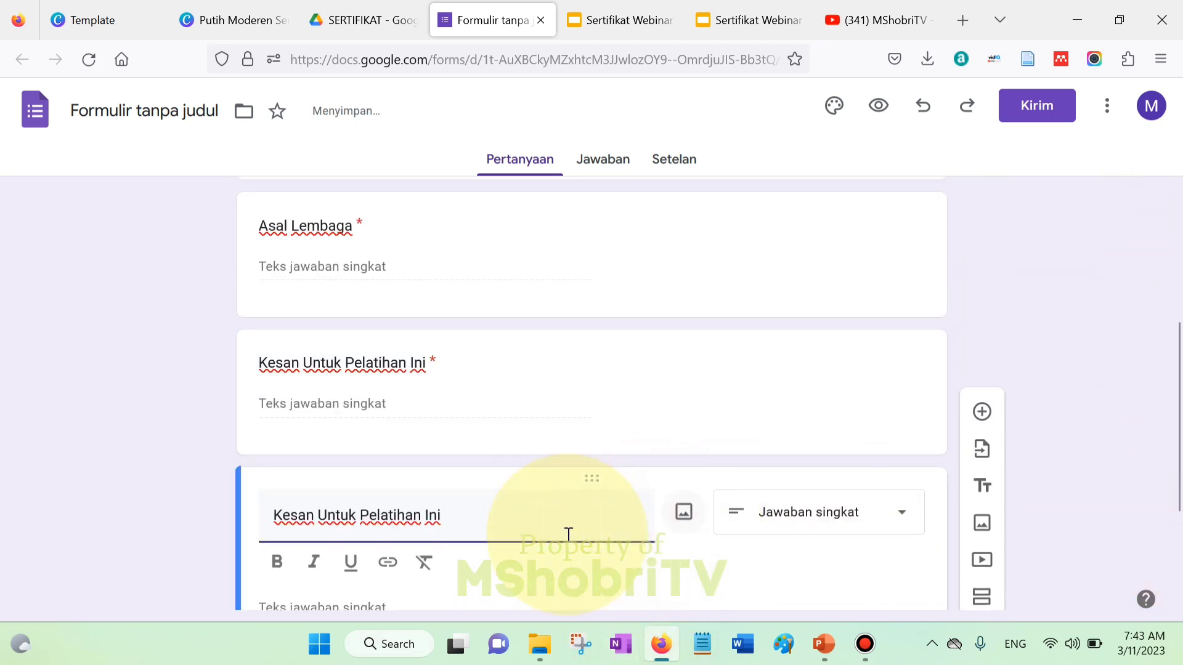
{"action": "triple_click", "coordinate": [483, 515]}
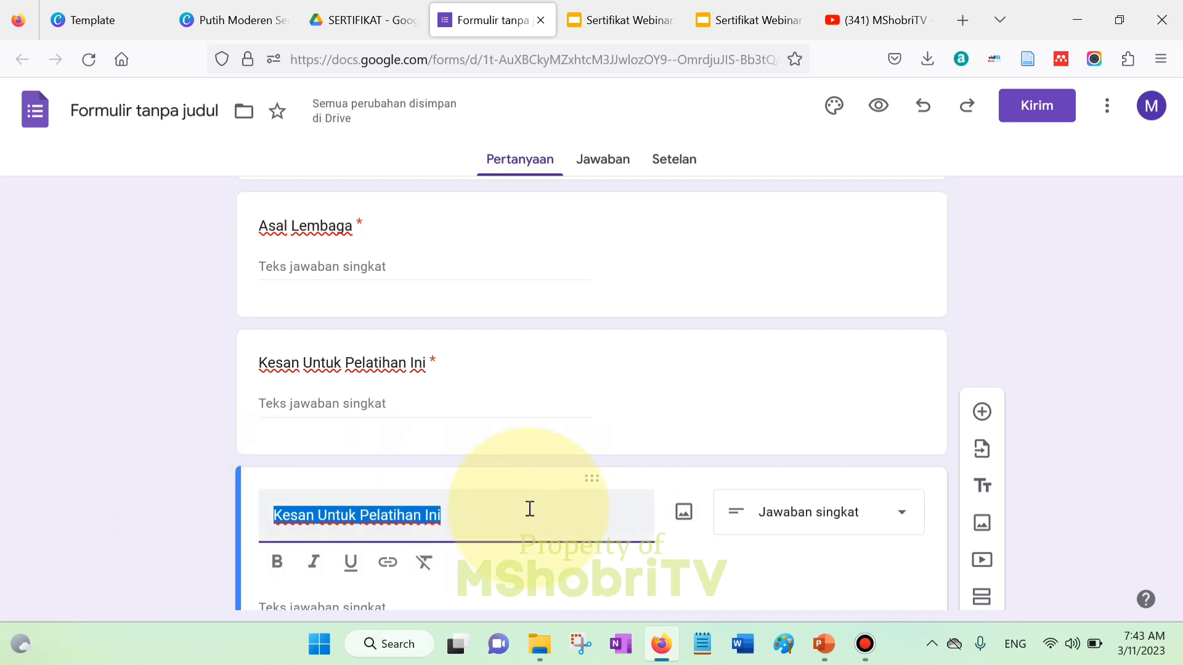
{"action": "type", "text": "Email"}
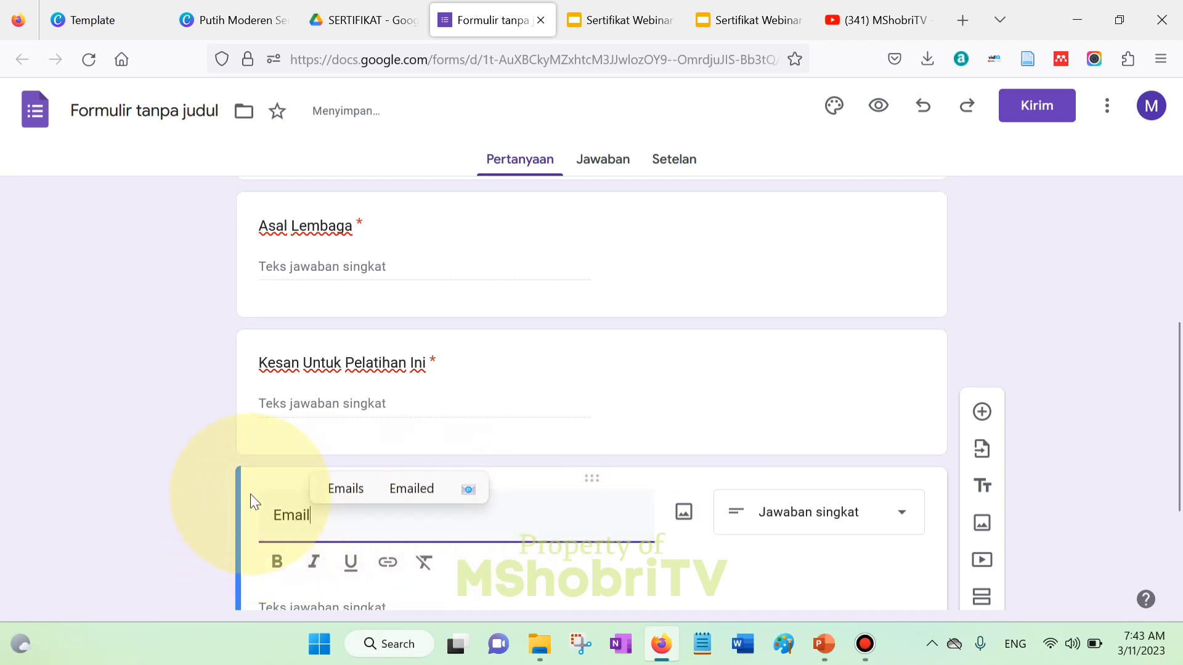
{"action": "mouse_move", "coordinate": [690, 473]}
{"action": "left_mouse_down"}
{"action": "mouse_move", "coordinate": [647, 251]}
{"action": "mouse_move", "coordinate": [676, 370]}
{"action": "mouse_move", "coordinate": [679, 462]}
{"action": "left_mouse_up"}
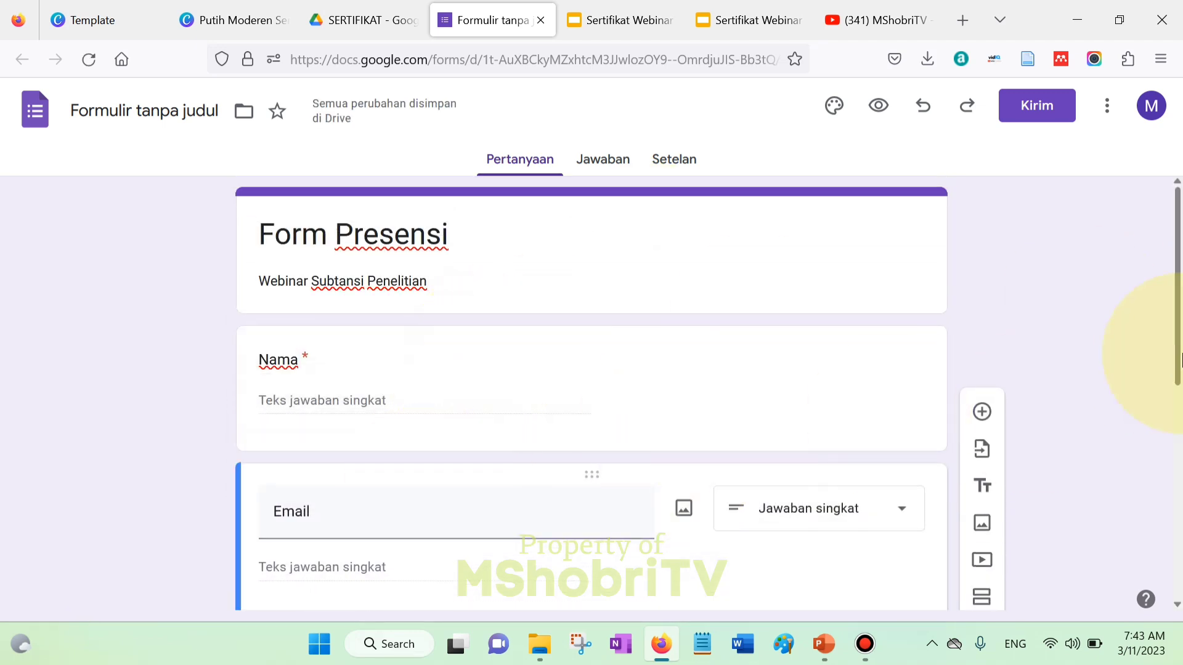
- Review the questions, glance at the certificate slide, and go to the Jawaban page
{"action": "left_click_drag", "start_coordinate": [1176, 242], "coordinate": [1179, 554]}
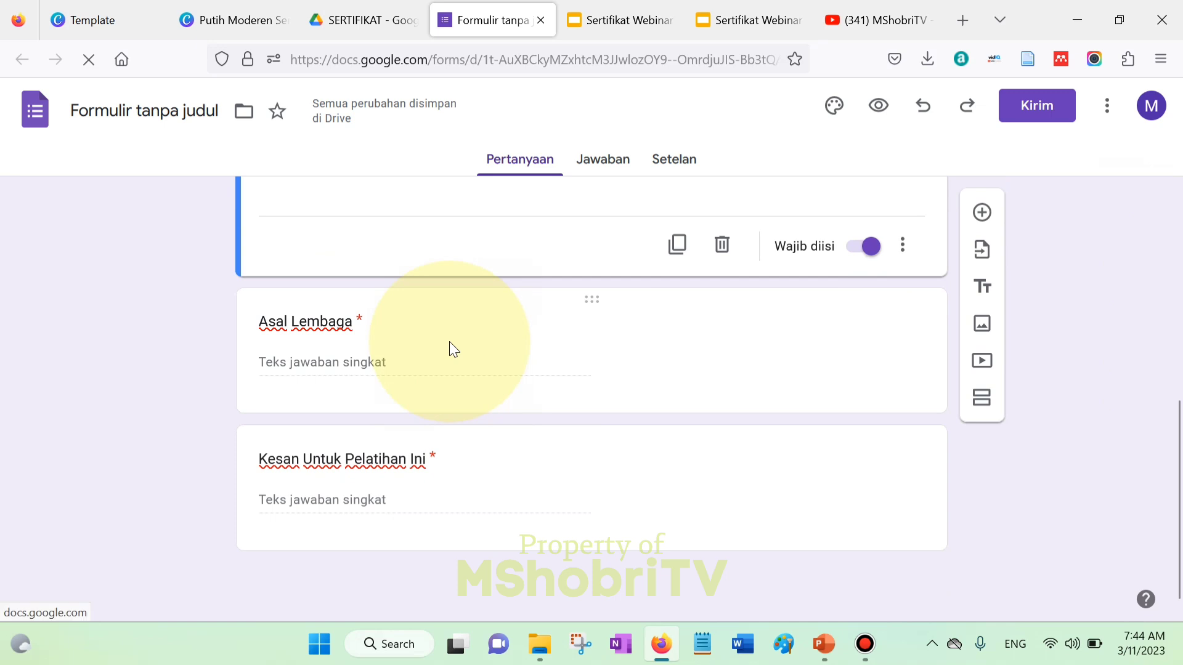
{"action": "left_click", "coordinate": [371, 365]}
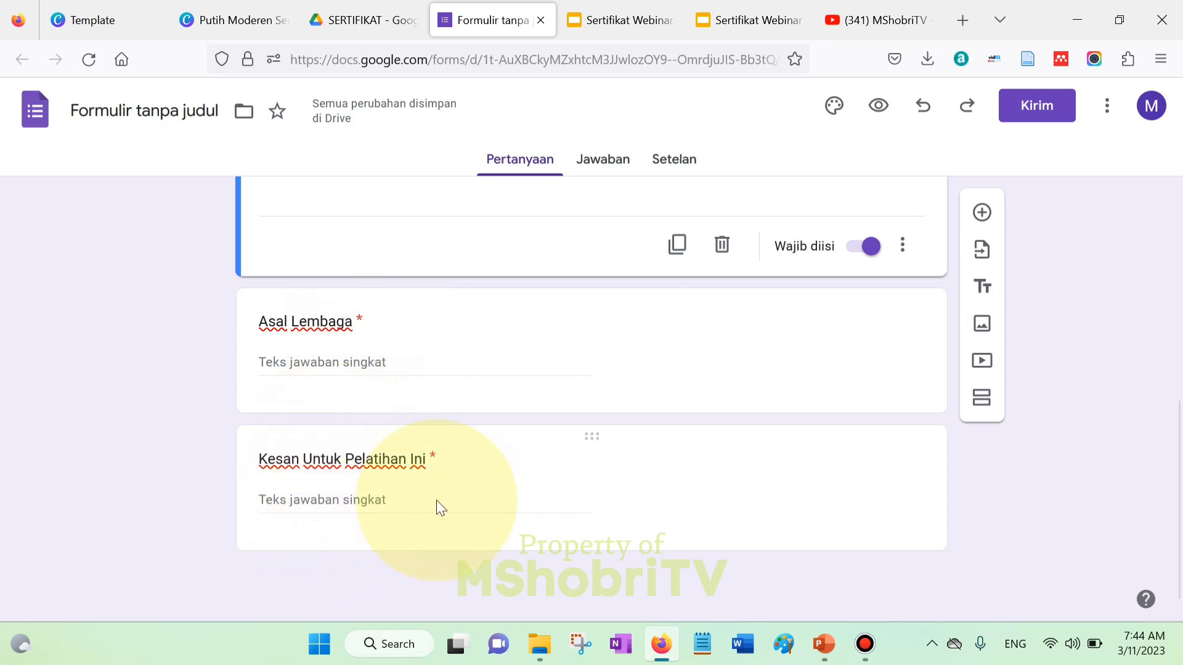
{"action": "left_click", "coordinate": [694, 519]}
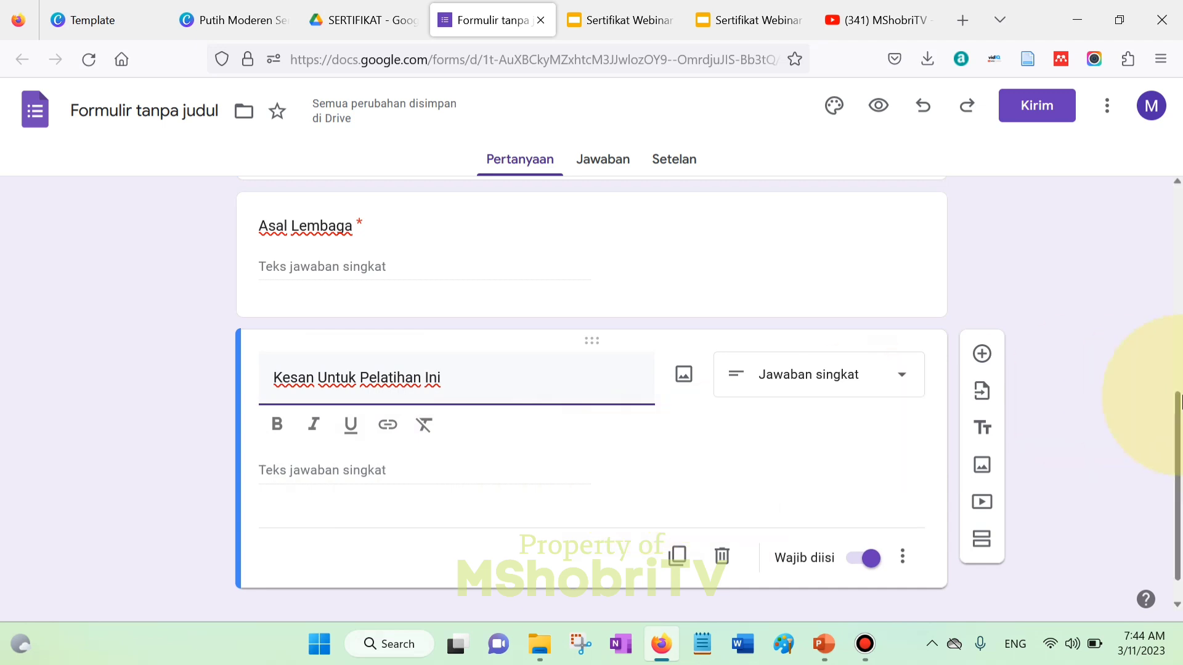
{"action": "left_click_drag", "start_coordinate": [1178, 490], "coordinate": [1178, 210]}
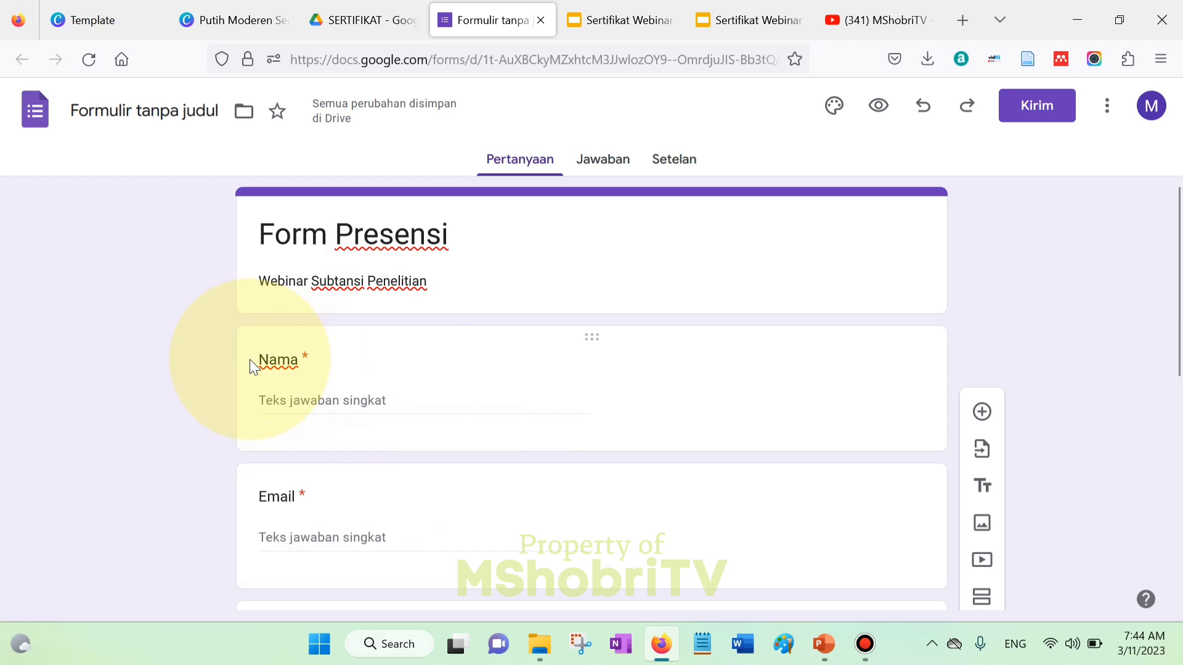
{"action": "left_click", "coordinate": [767, 19]}
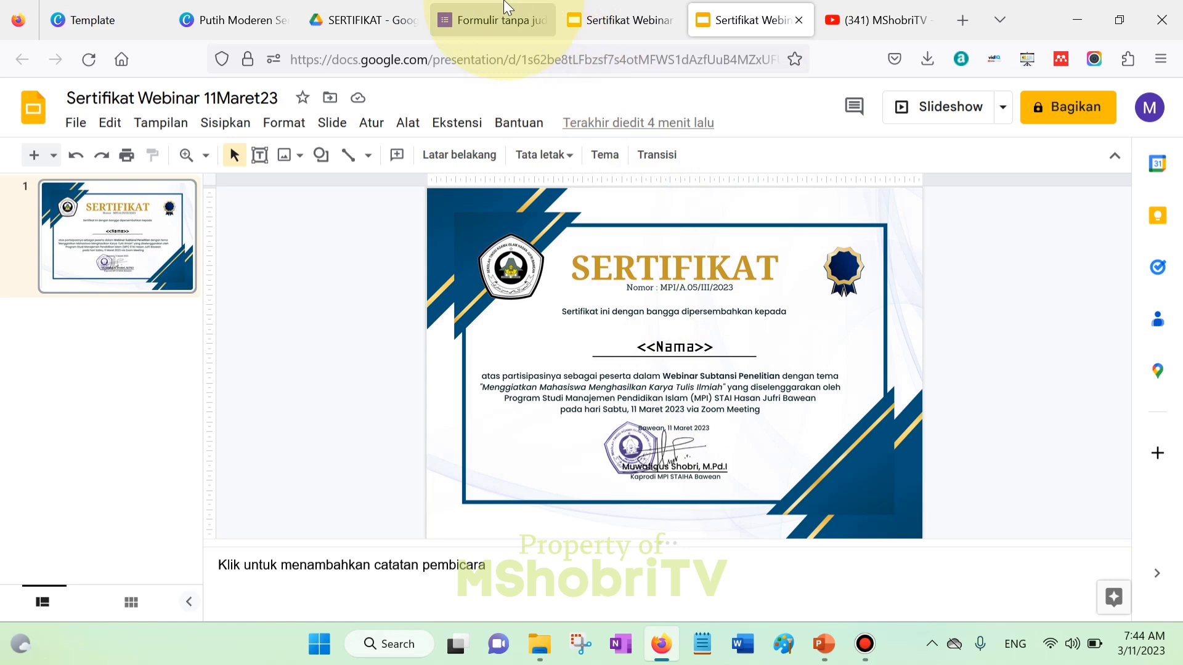
{"action": "left_click", "coordinate": [493, 24]}
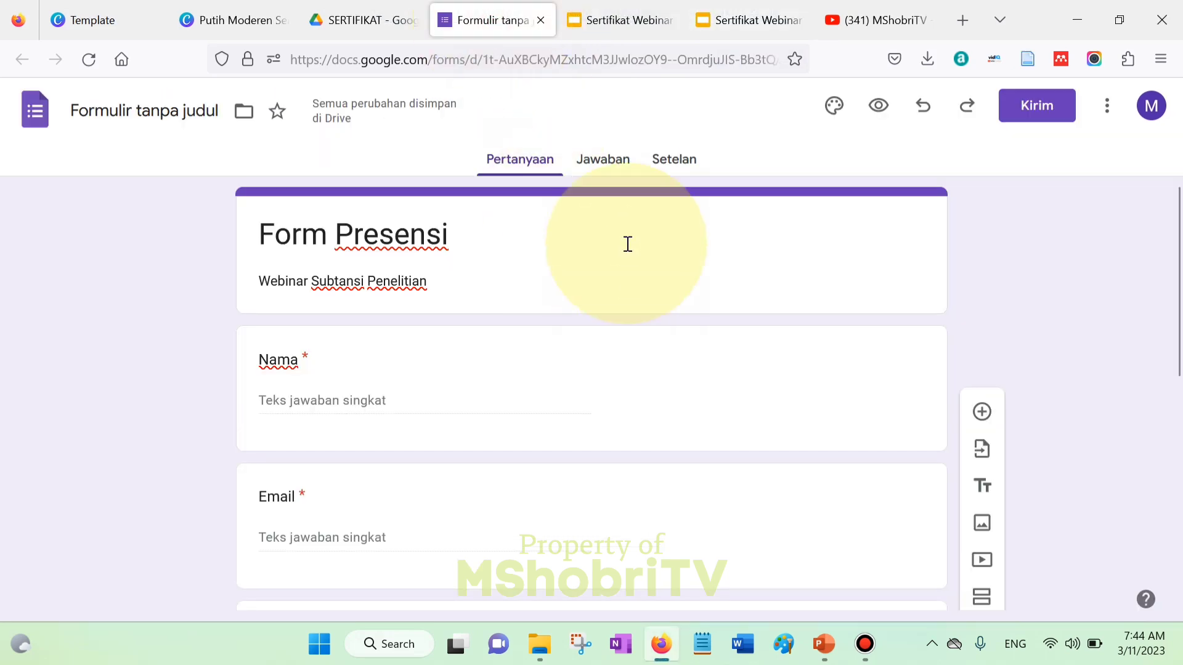
{"action": "left_click", "coordinate": [607, 162]}
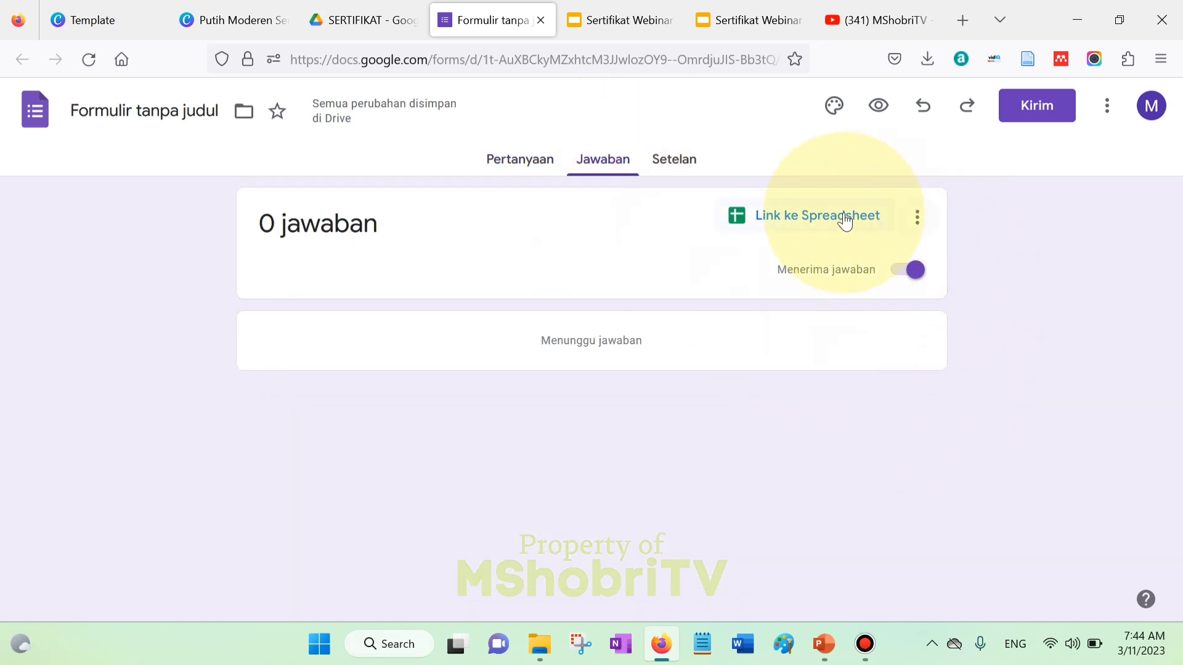
- Link responses to a new spreadsheet using Buat spreadsheet baru
{"action": "left_click", "coordinate": [812, 228]}
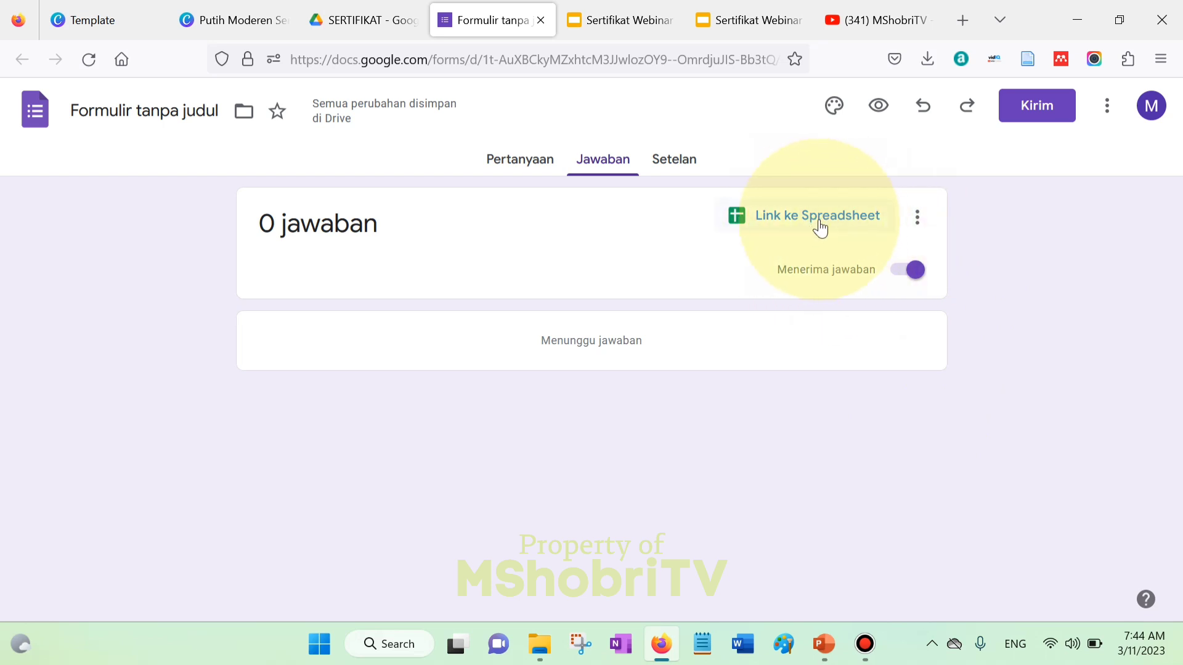
{"action": "left_click", "coordinate": [835, 226]}
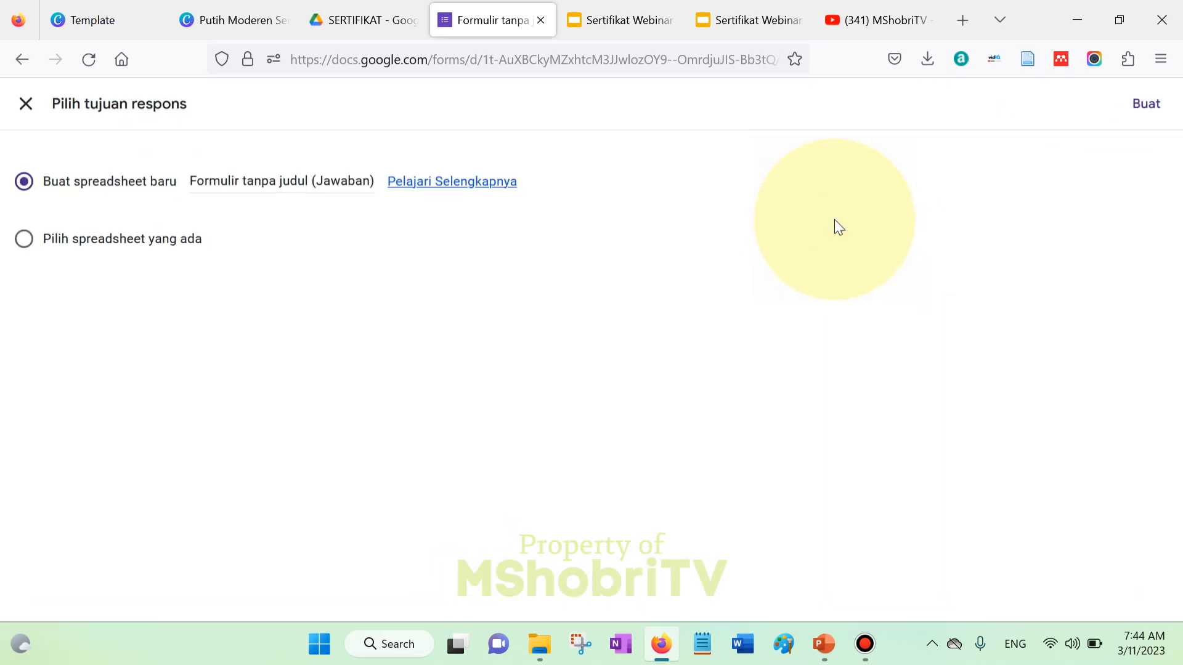
{"action": "left_click", "coordinate": [1148, 111]}
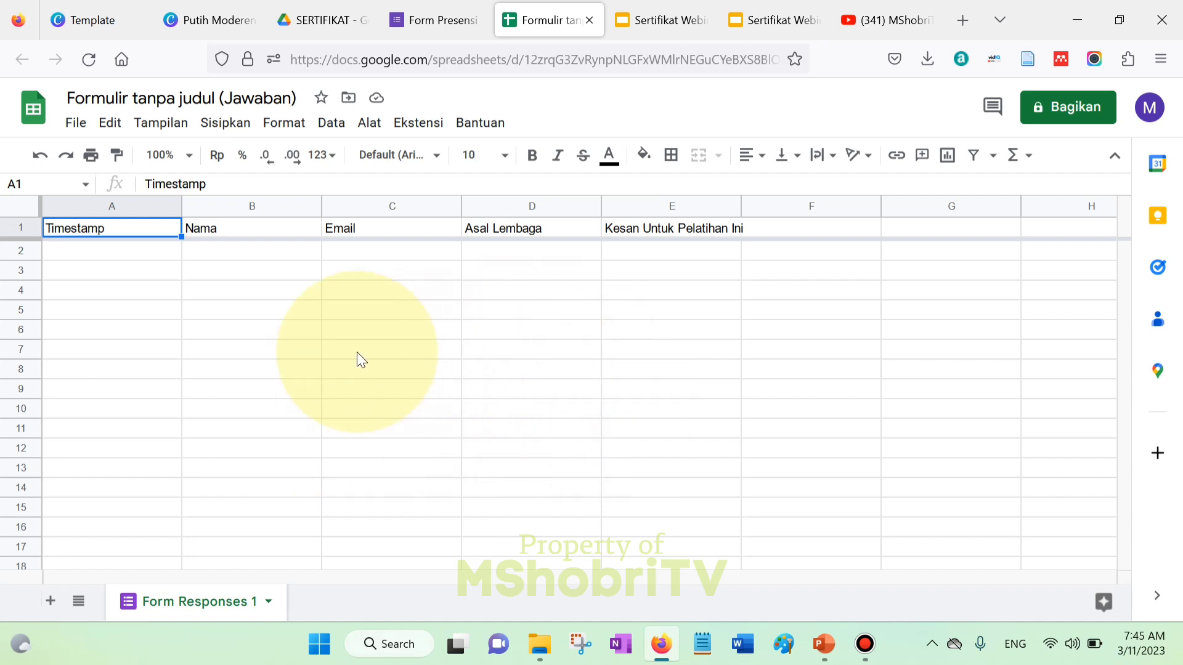
{"action": "left_click", "coordinate": [430, 132]}
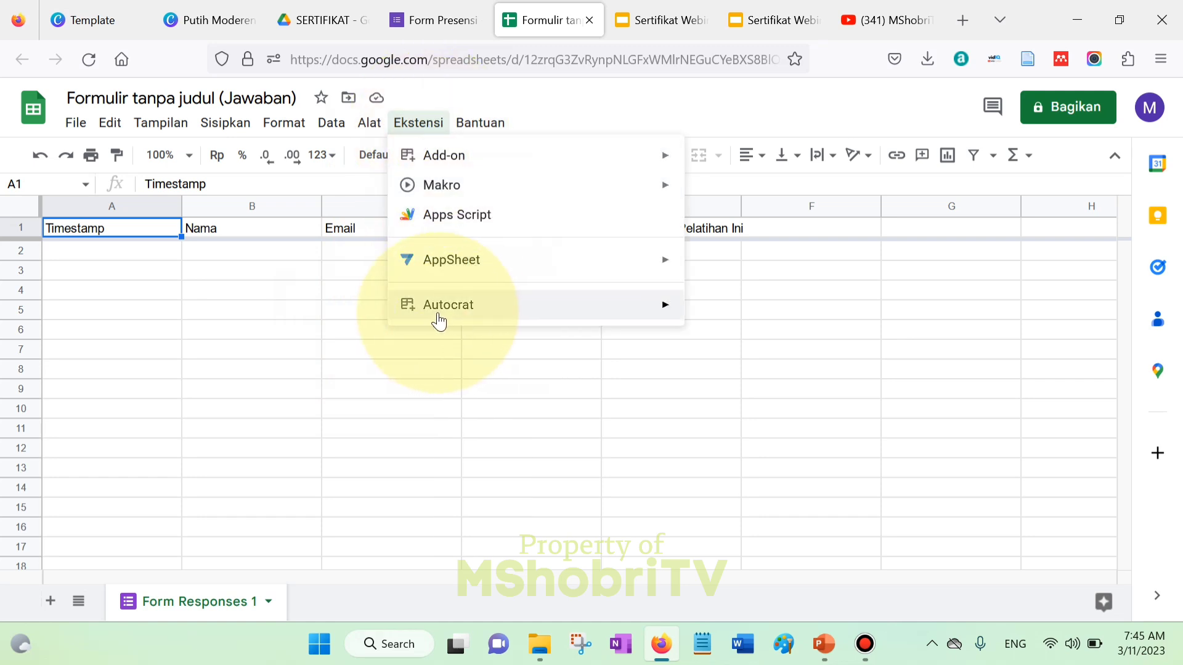
{"action": "mouse_move", "coordinate": [431, 318]}
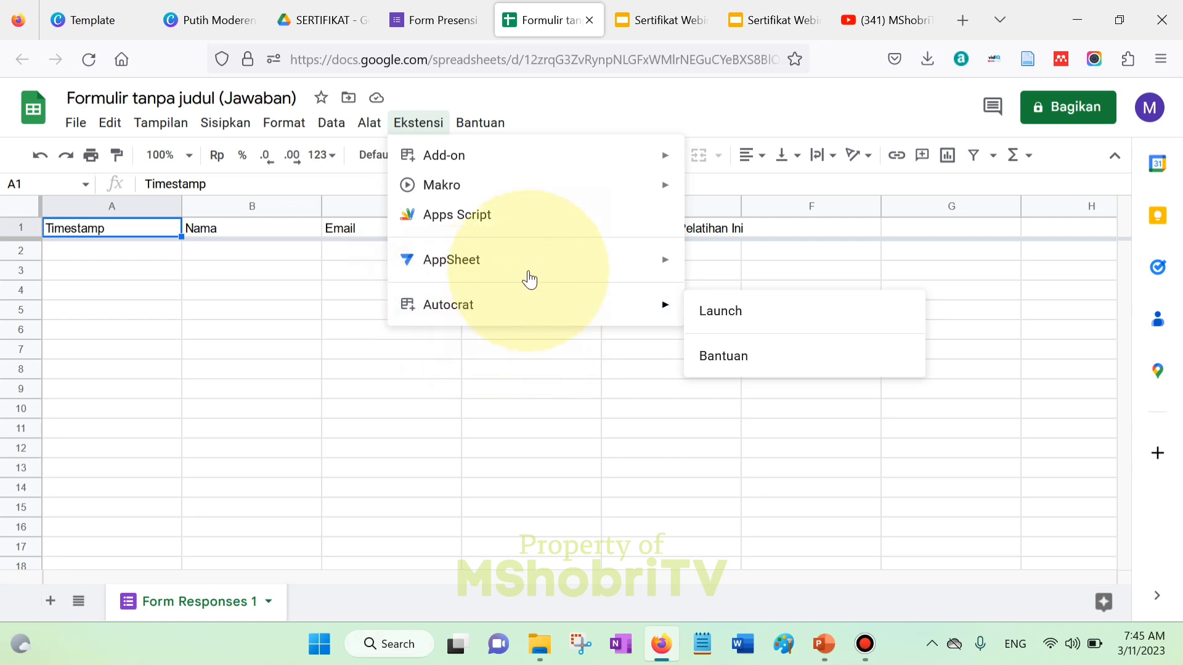
{"action": "mouse_move", "coordinate": [486, 160]}
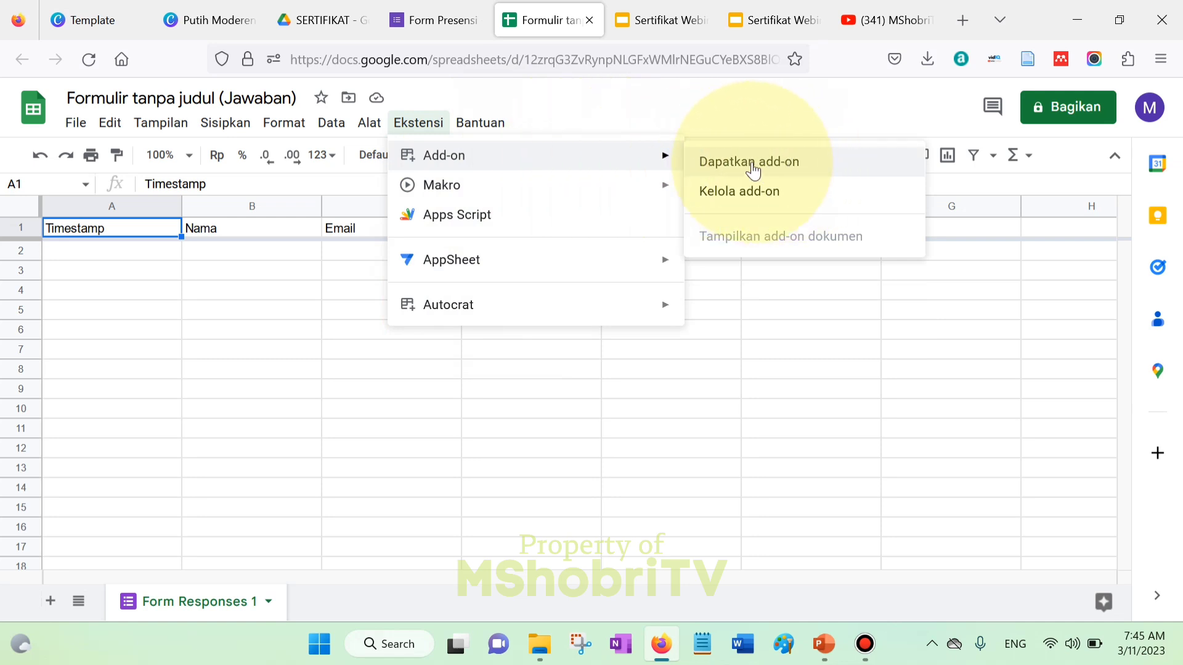
{"action": "left_click", "coordinate": [802, 167]}
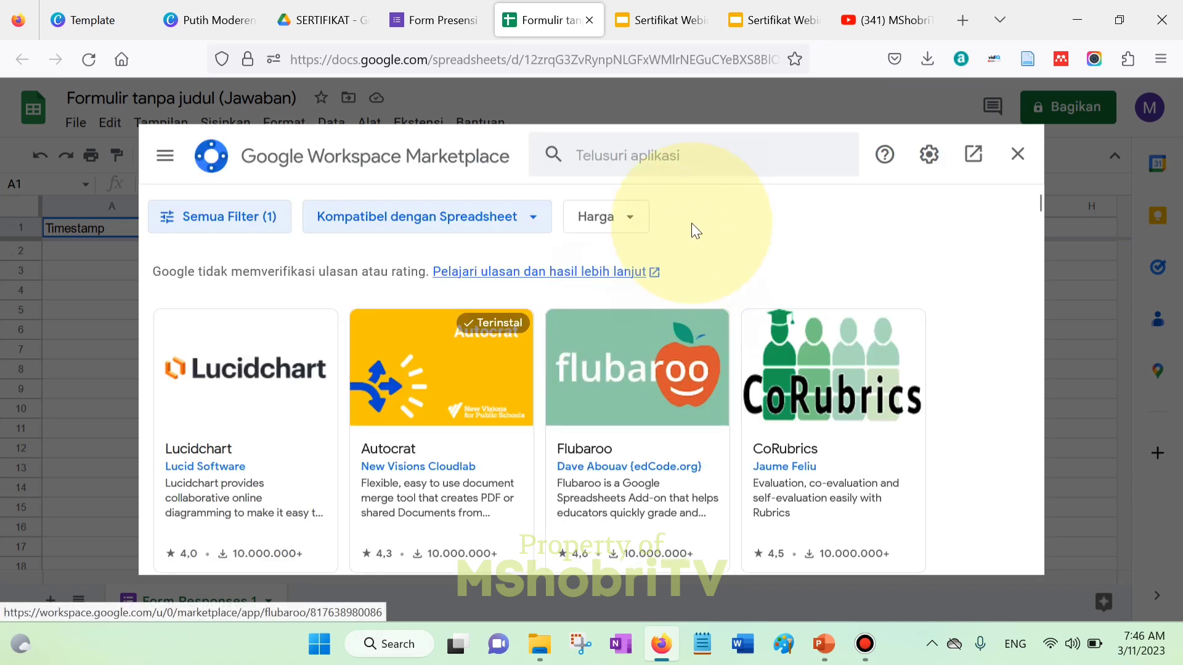
{"action": "left_click", "coordinate": [641, 155]}
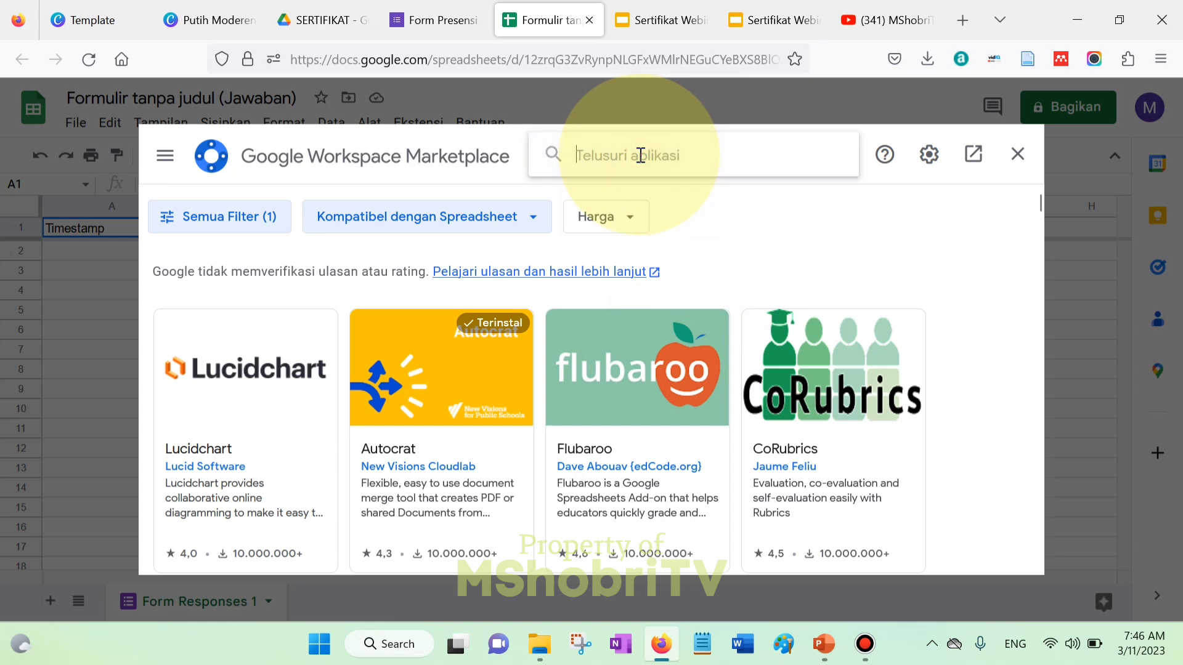
{"action": "type", "text": "Auto"}
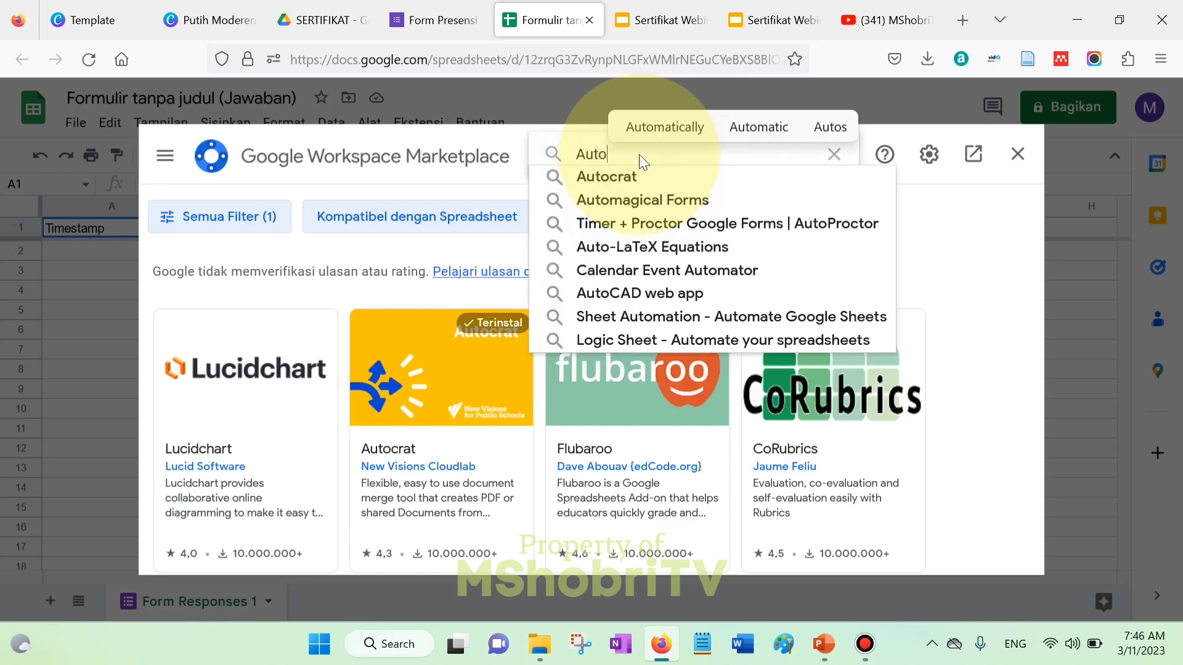
{"action": "left_click", "coordinate": [653, 176]}
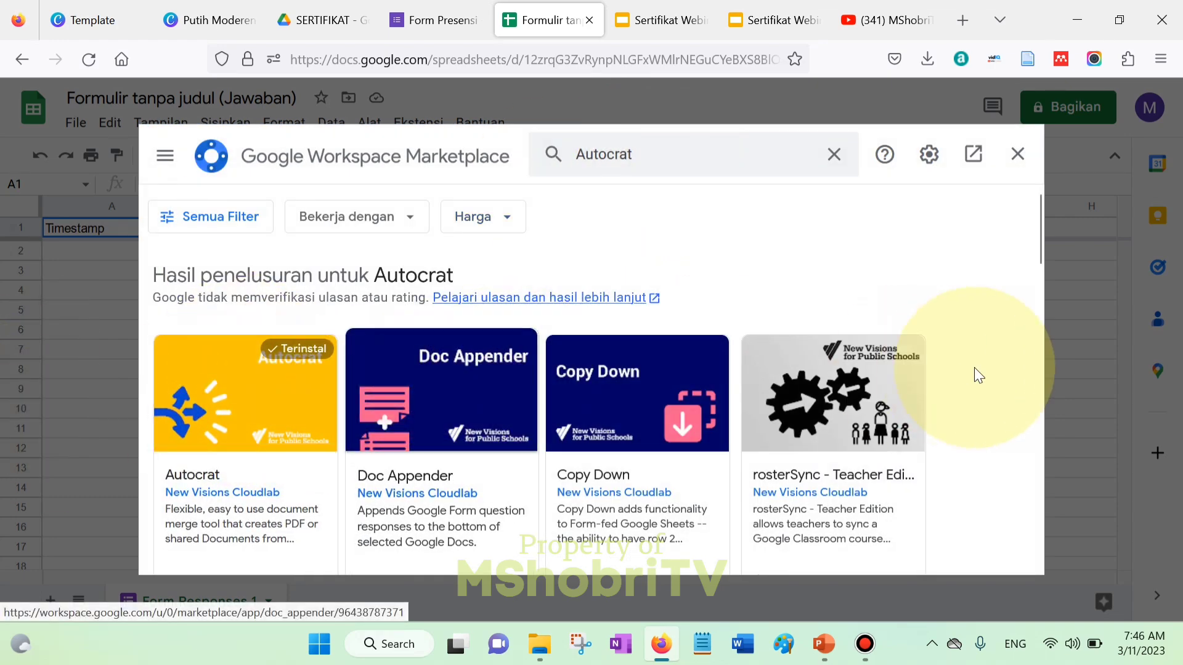
{"action": "left_click_drag", "start_coordinate": [1039, 249], "coordinate": [938, 293]}
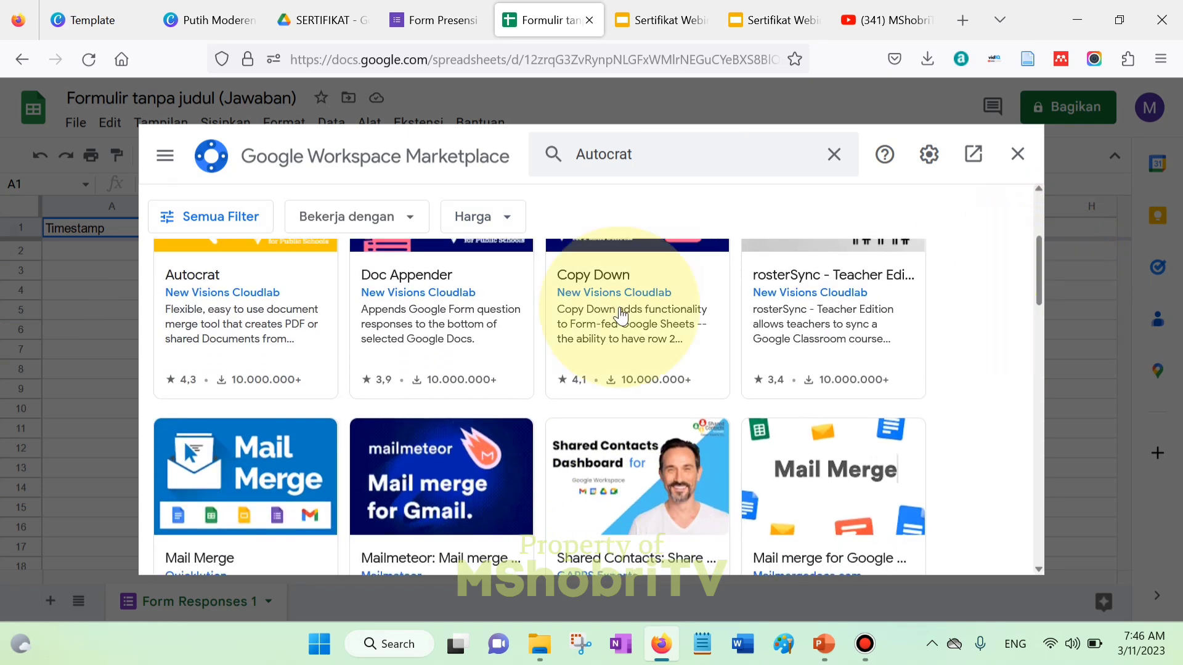
{"action": "left_click", "coordinate": [250, 253]}
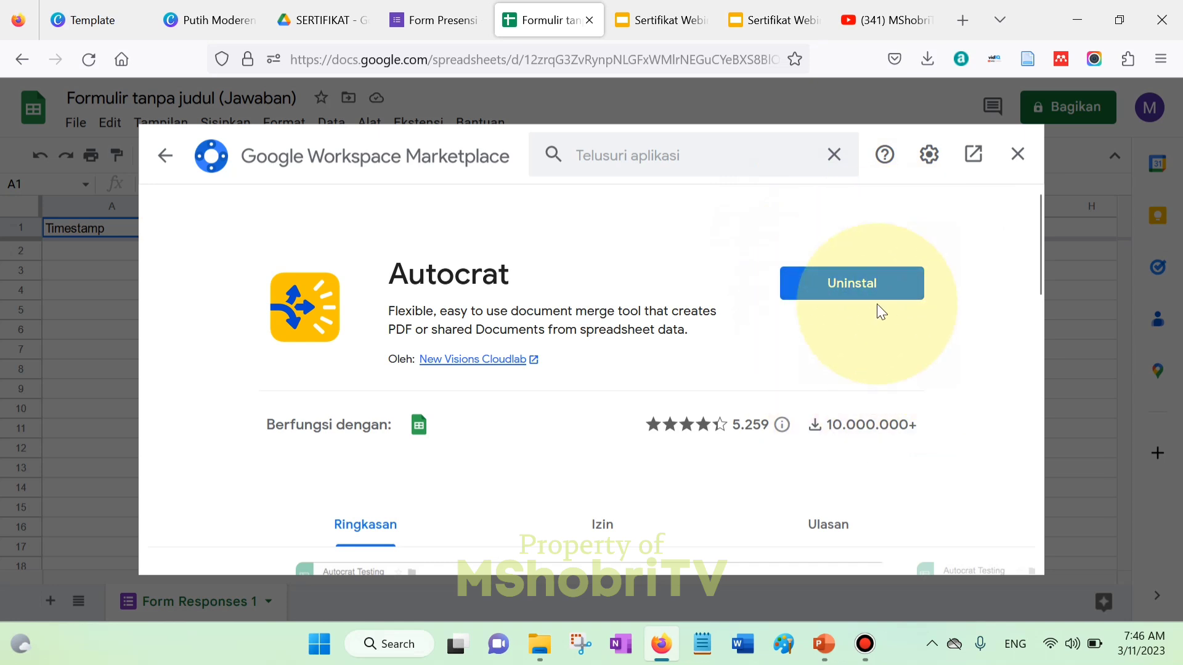
{"action": "left_click", "coordinate": [1018, 154]}
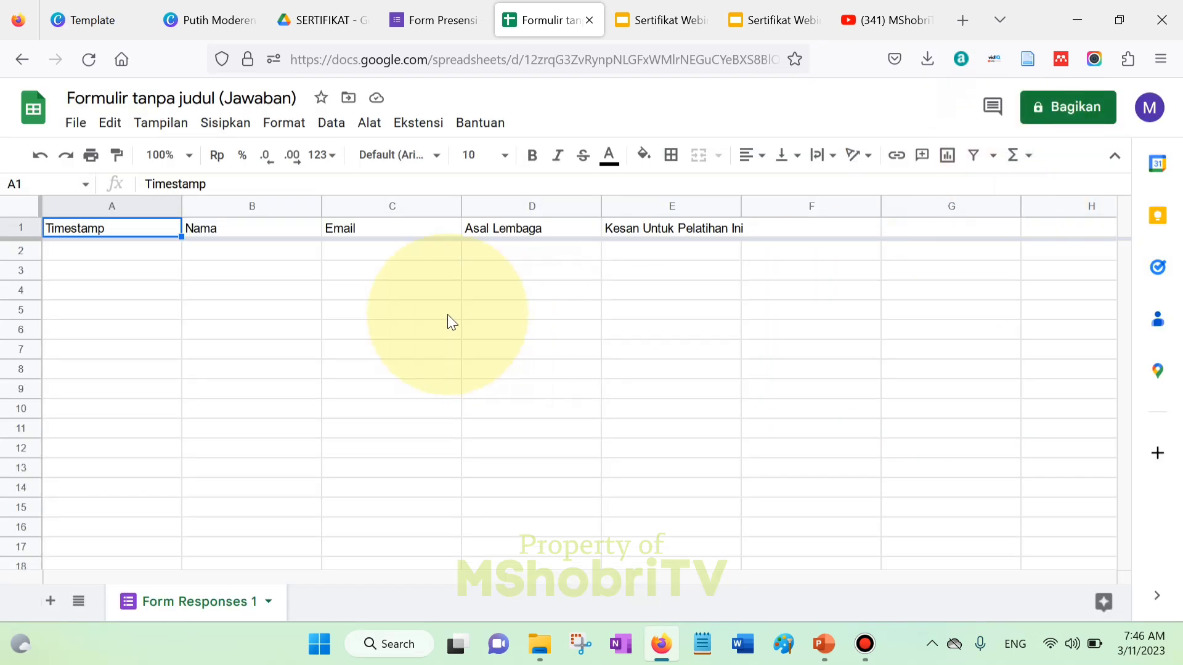
- Launch Autocrat from Ekstensi > Autocrat > Launch in the response sheet
{"action": "left_click", "coordinate": [408, 123]}
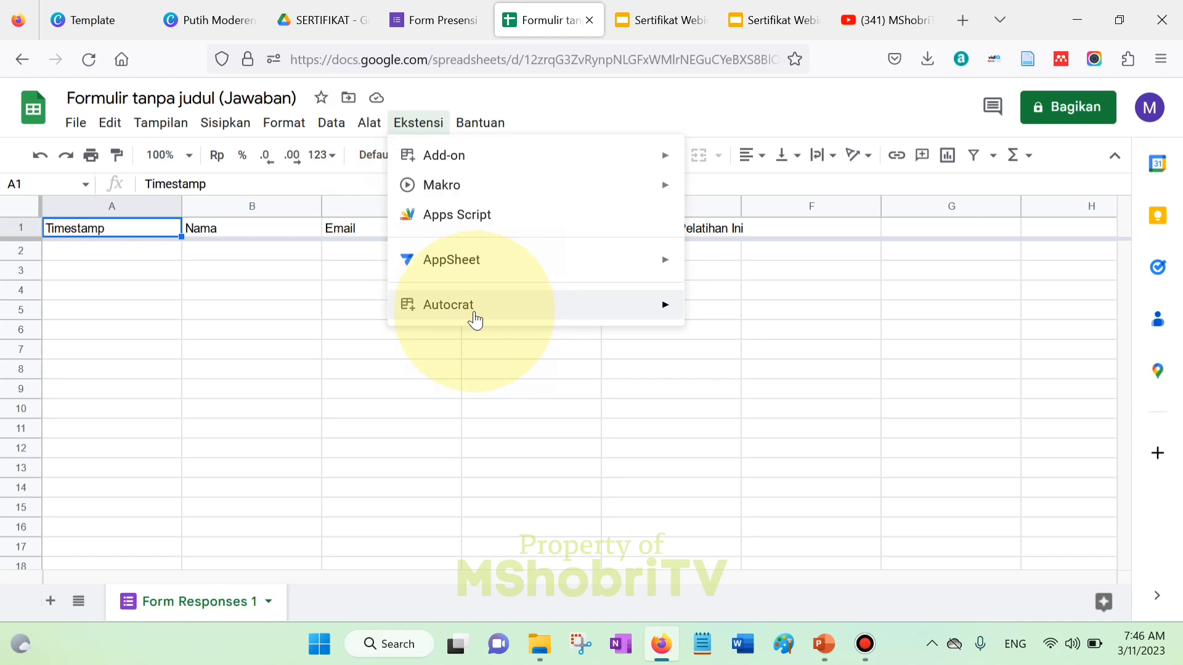
{"action": "mouse_move", "coordinate": [471, 310]}
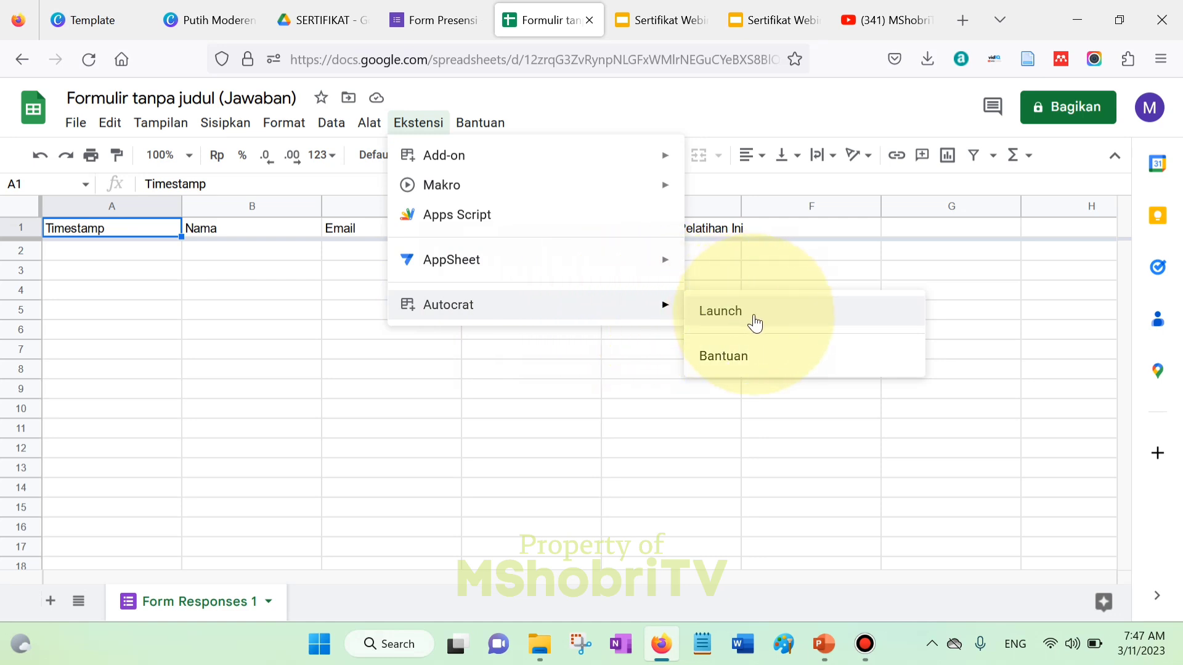
{"action": "left_click", "coordinate": [734, 314]}
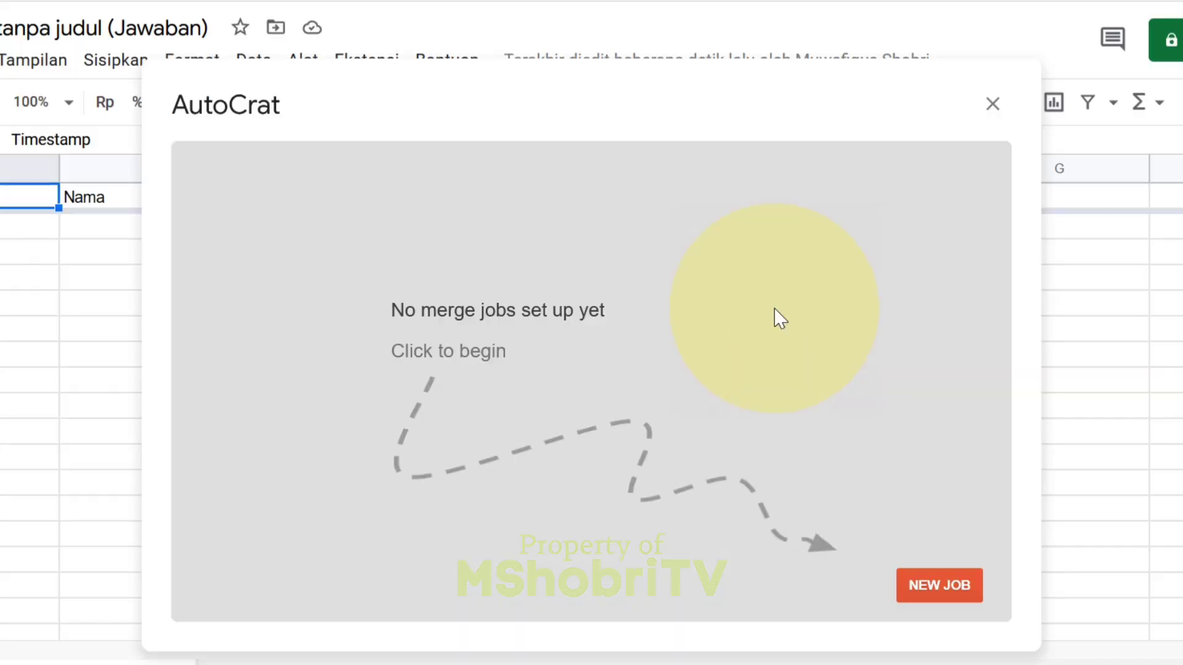
- Start a new job named 'Sertifikat Webinar Subtansi Penelitian', correcting 'Webunar', and continue
{"action": "left_click", "coordinate": [947, 585]}
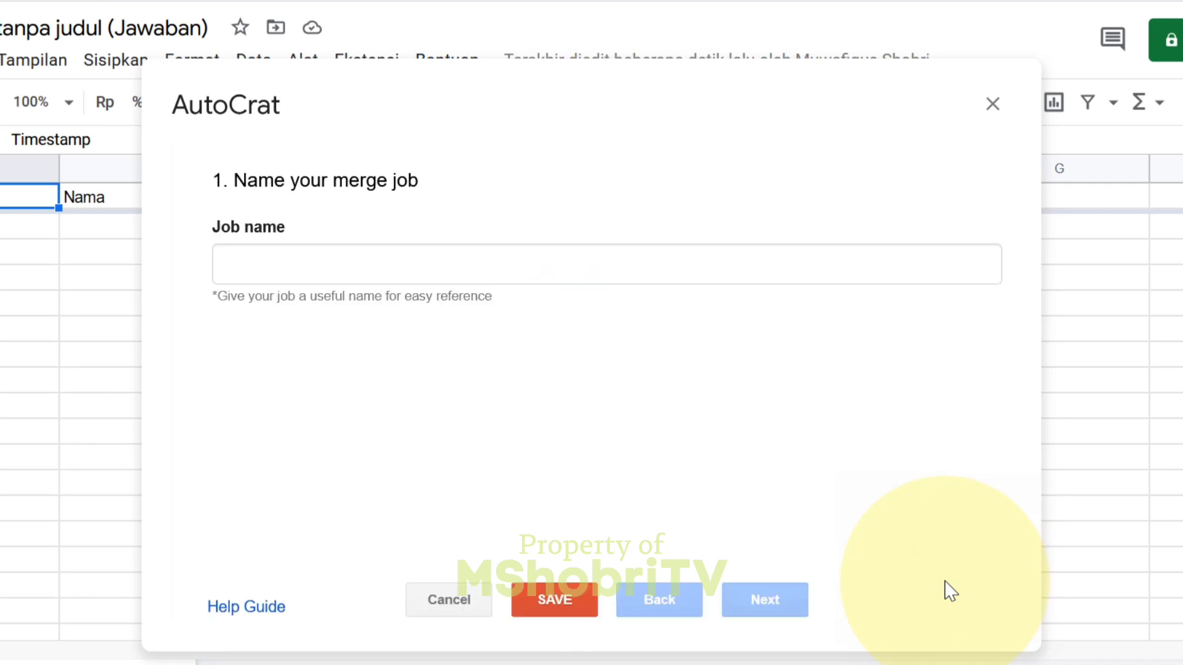
{"action": "left_click", "coordinate": [303, 251]}
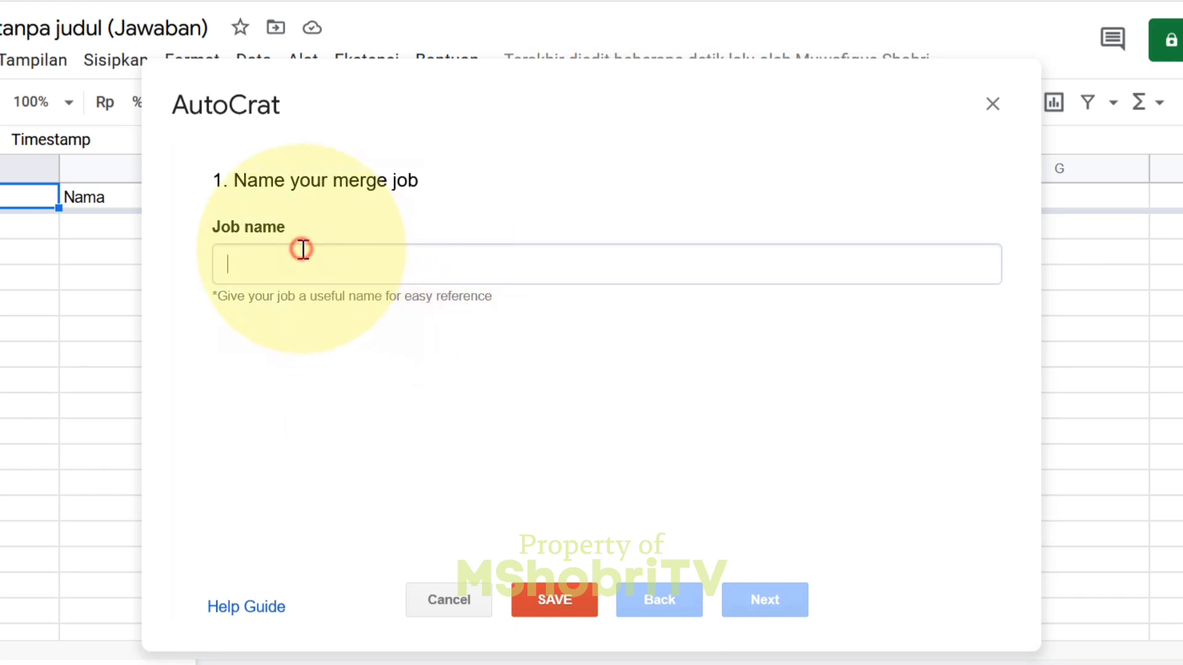
{"action": "type", "text": "Sert"}
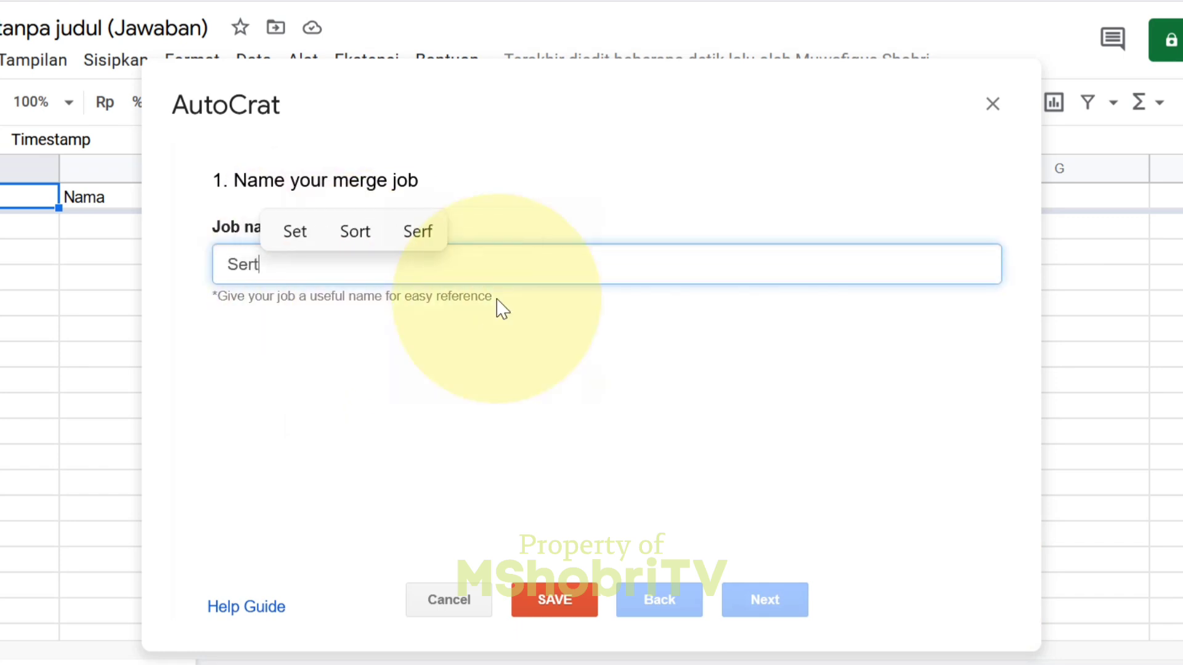
{"action": "type", "text": "ifikat "}
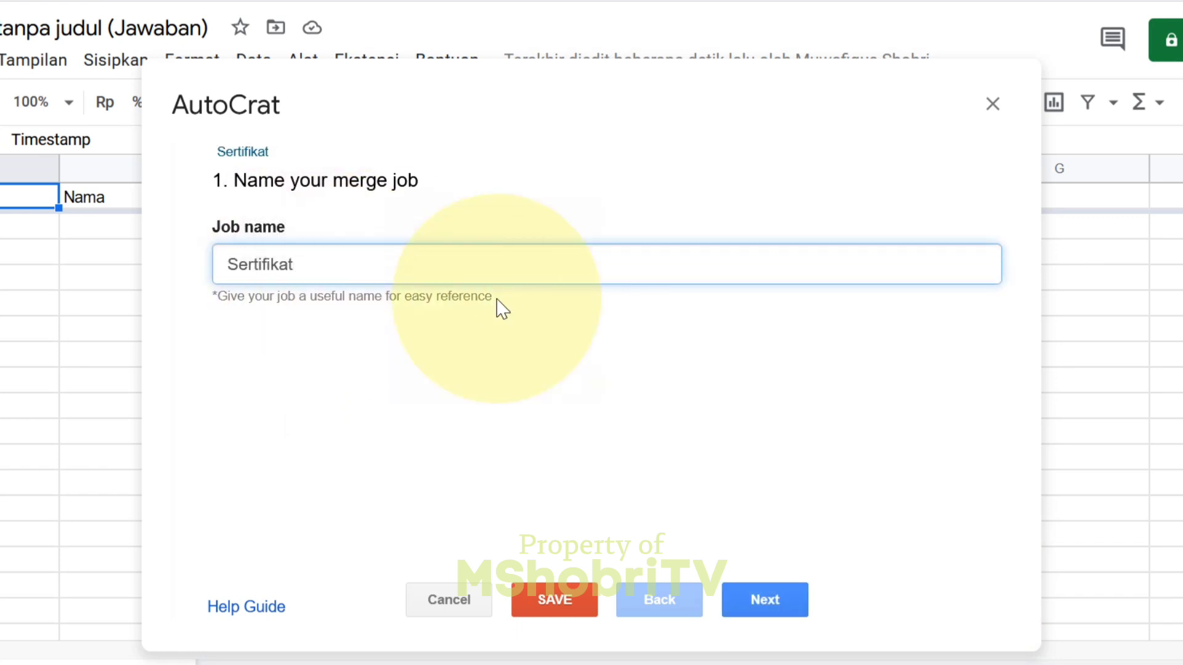
{"action": "type", "text": "Webun"}
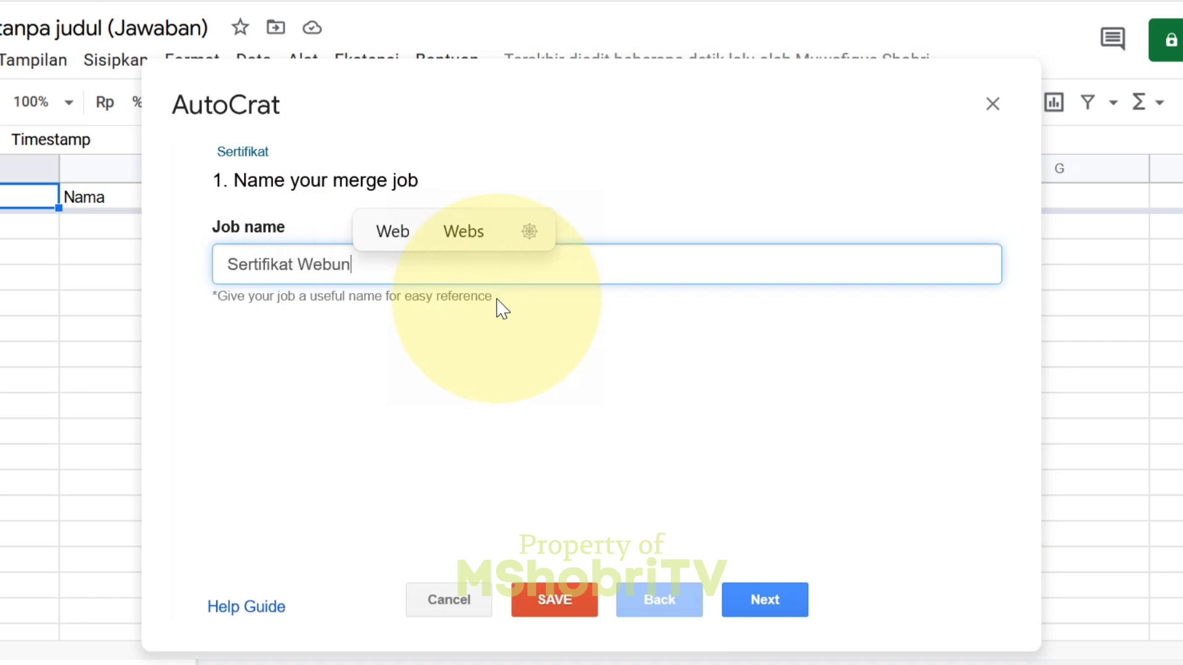
{"action": "type", "text": "ar Subtansi "}
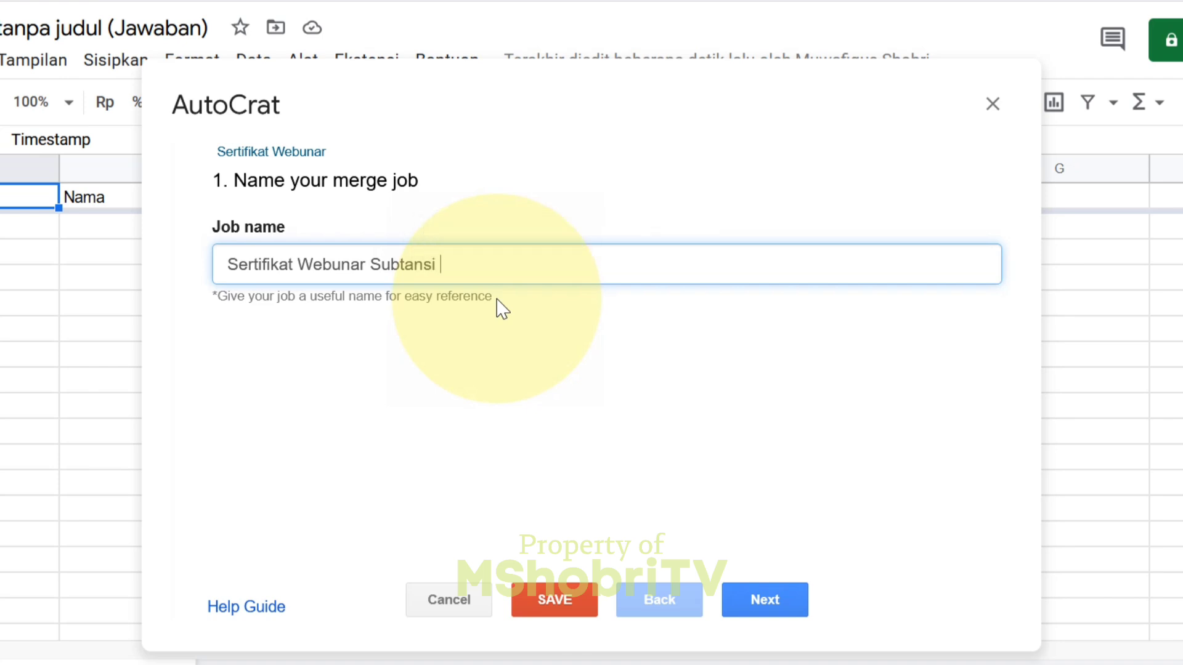
{"action": "type", "text": "Penelitian"}
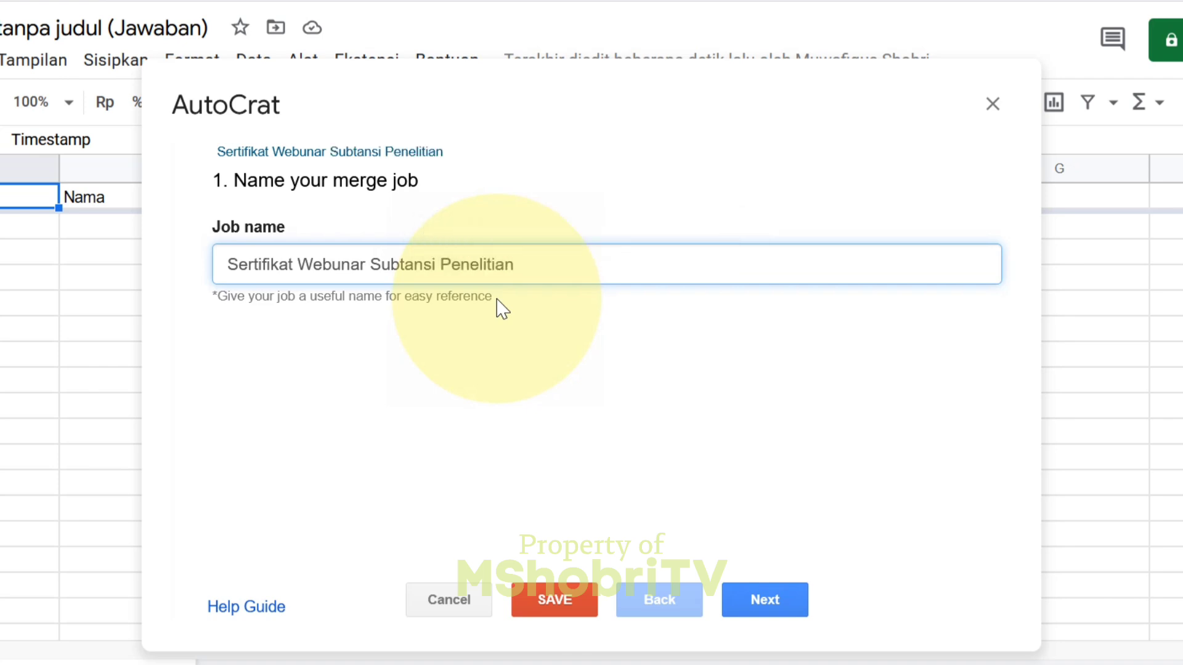
{"action": "key", "text": "ctrl+a"}
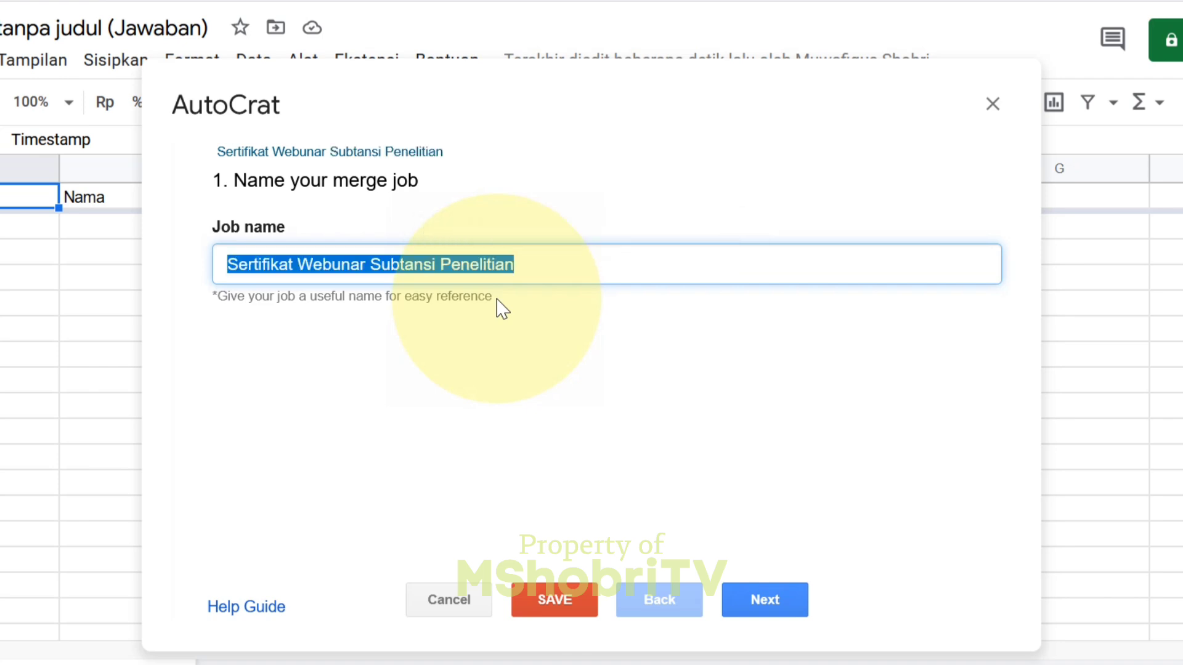
{"action": "left_click", "coordinate": [502, 308]}
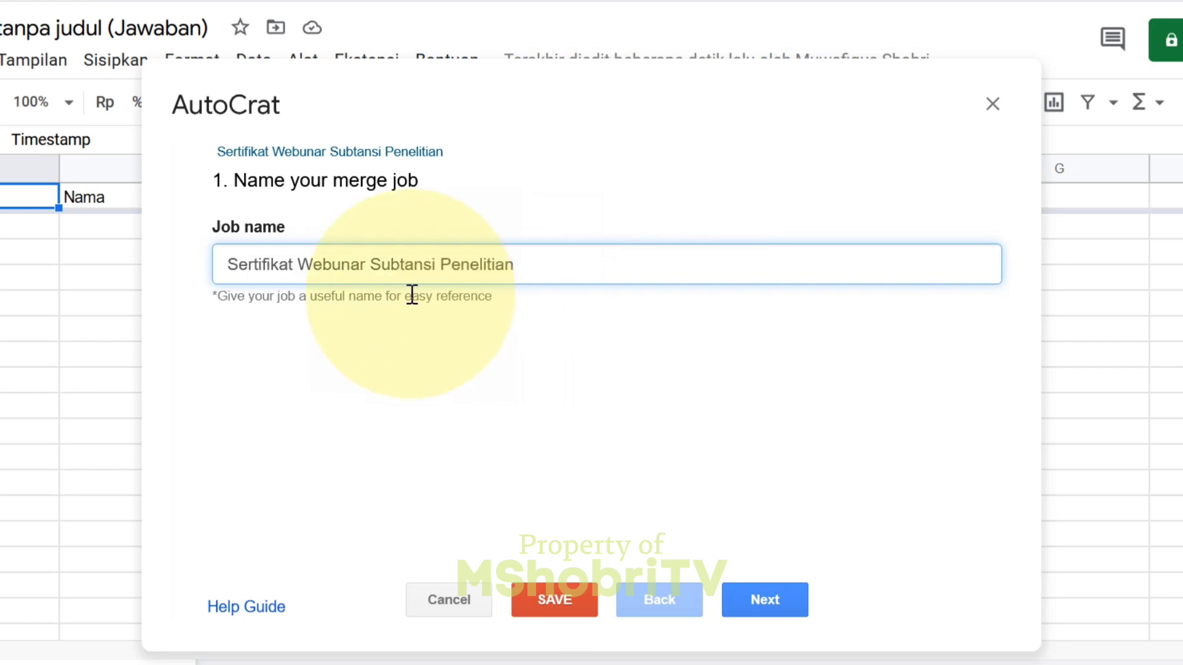
{"action": "left_click", "coordinate": [343, 264]}
{"action": "key", "text": "BackSpace"}
{"action": "type", "text": "i"}
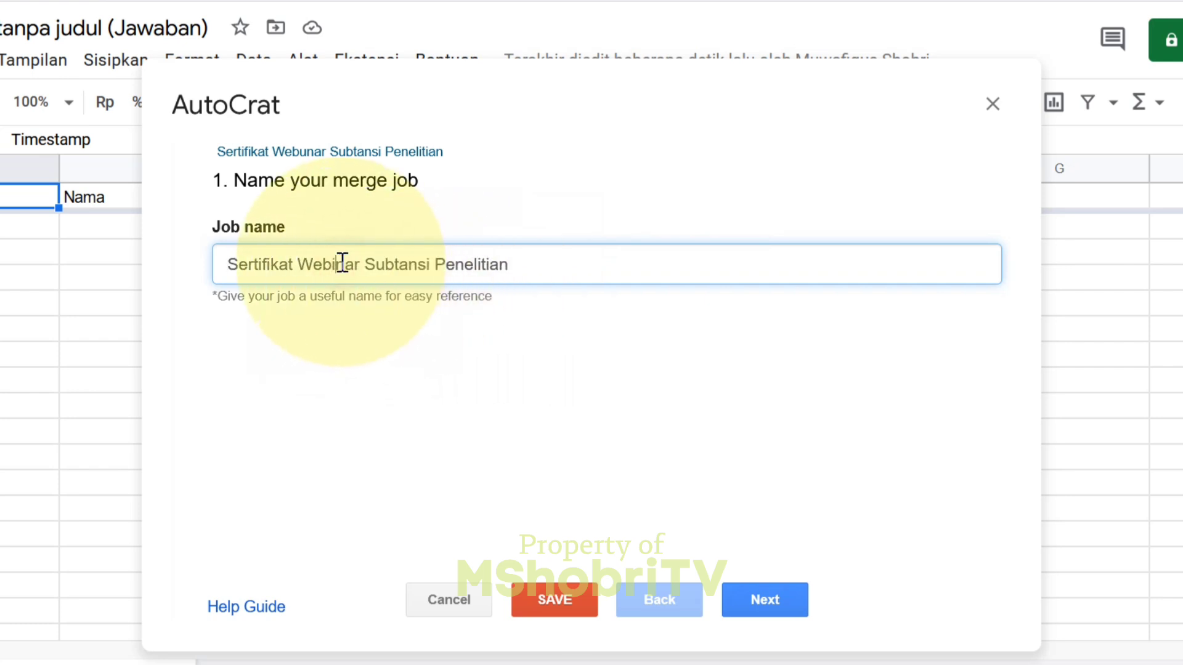
{"action": "key", "text": "ctrl+a"}
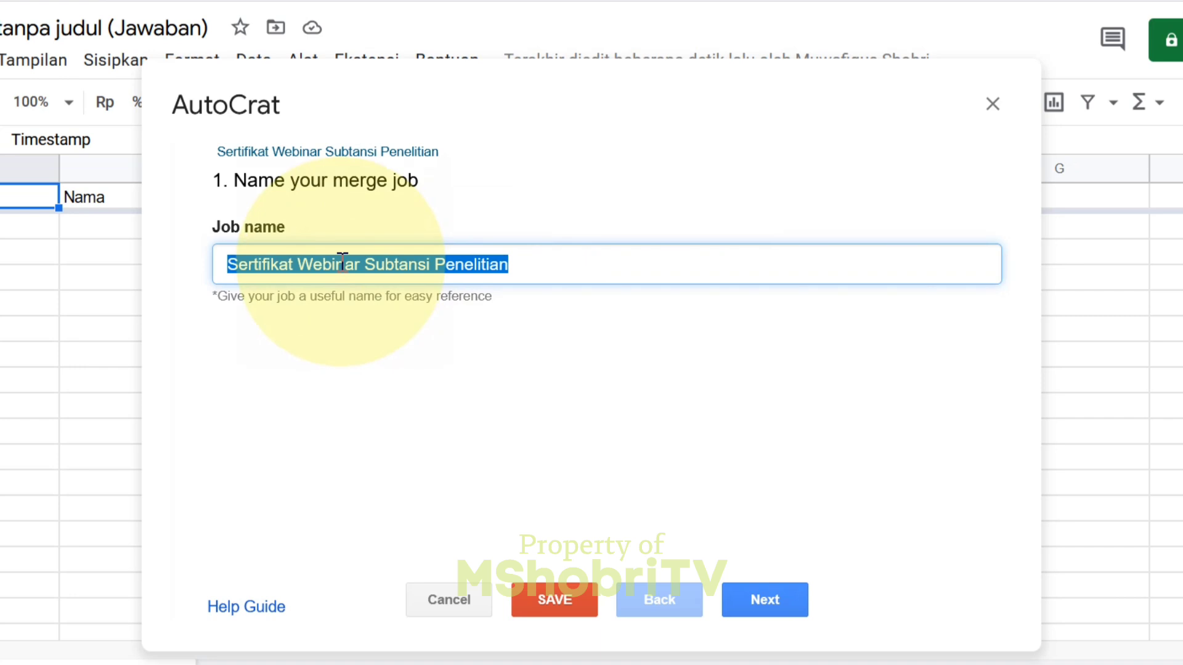
{"action": "left_click", "coordinate": [775, 601]}
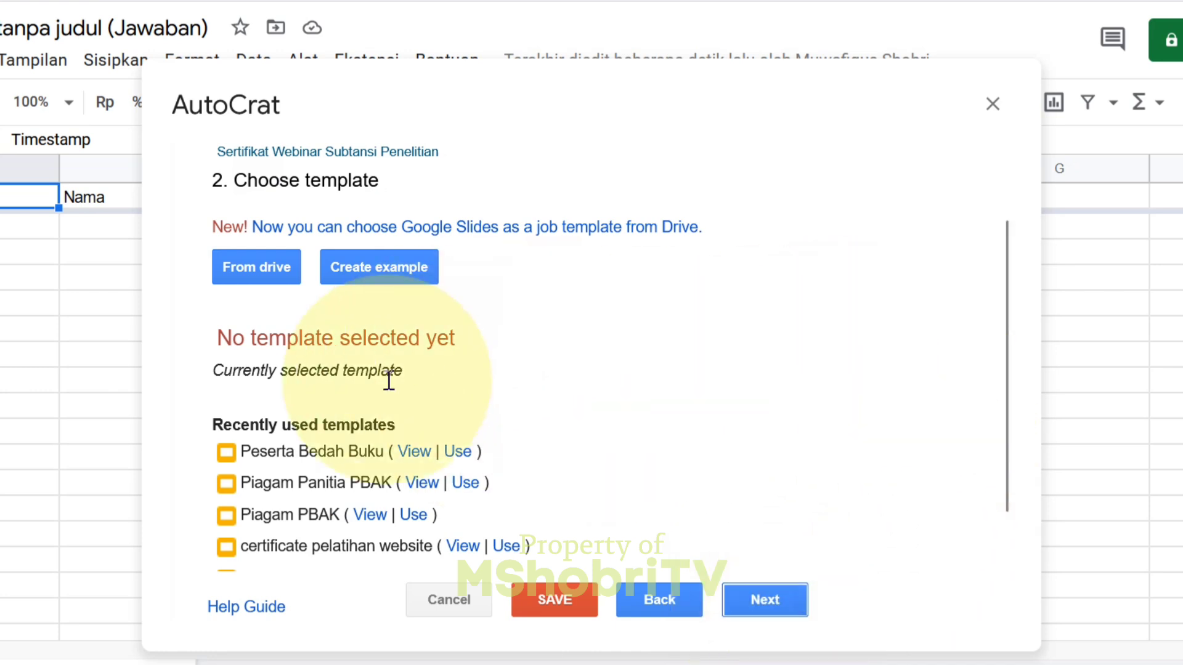
- Pick Sertifikat Webinar 11Maret23 from Drive as the template and continue
{"action": "left_click_drag", "start_coordinate": [1003, 370], "coordinate": [1006, 327]}
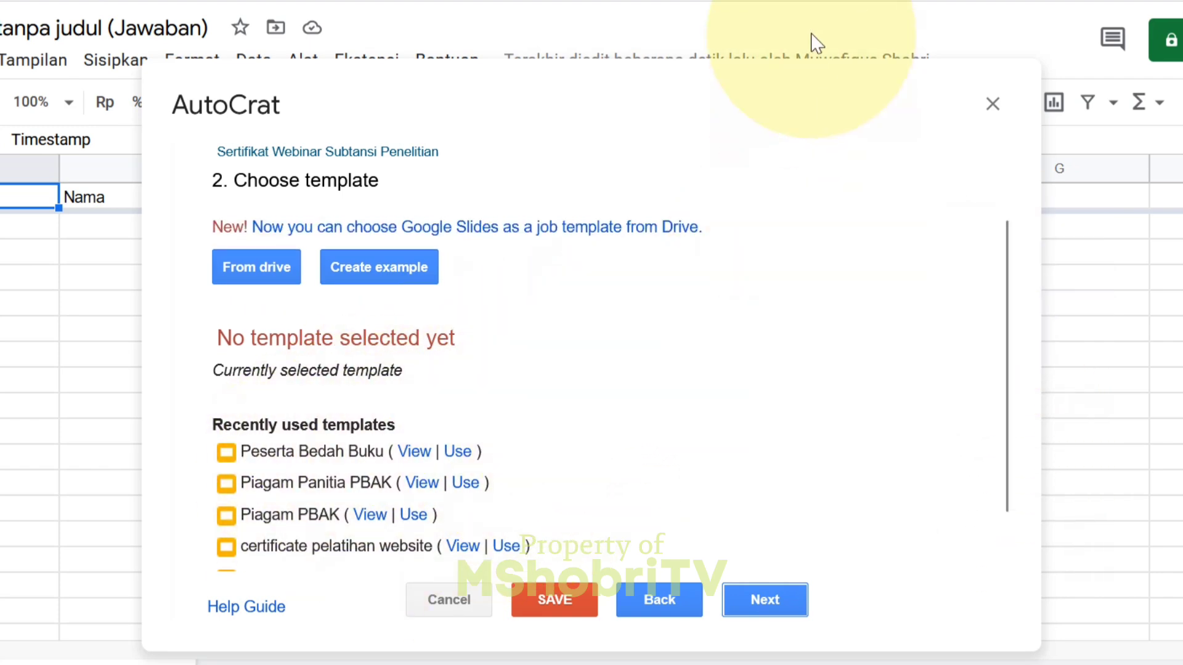
{"action": "left_click", "coordinate": [815, 2]}
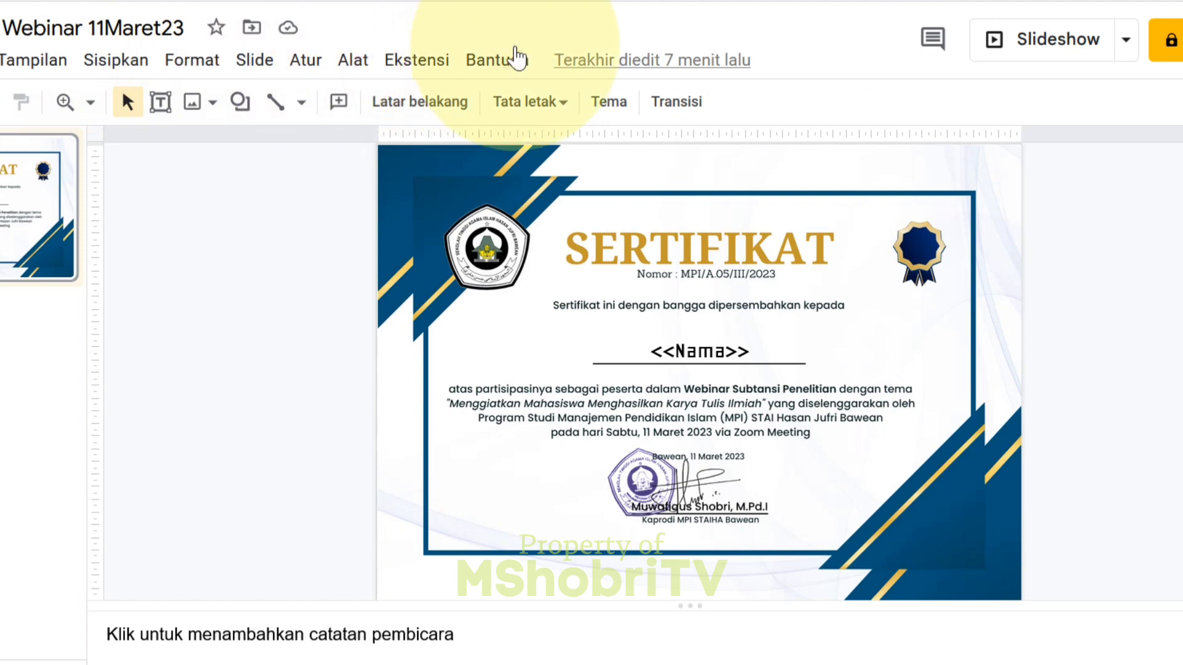
{"action": "left_click", "coordinate": [549, 1]}
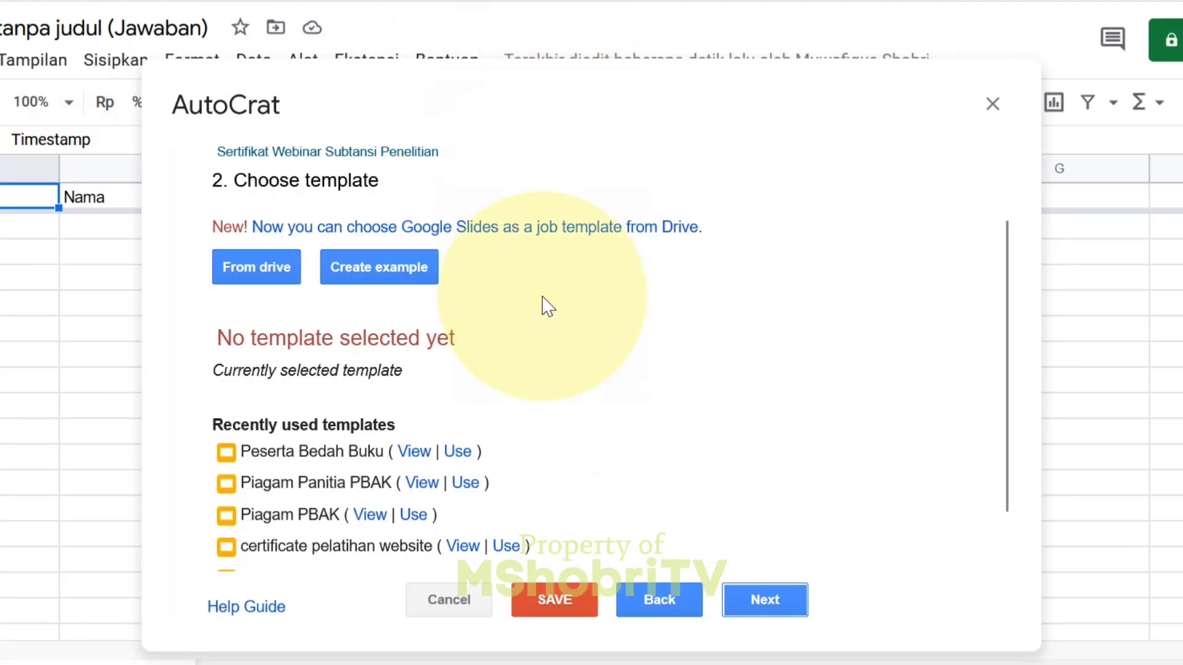
{"action": "left_click", "coordinate": [257, 267]}
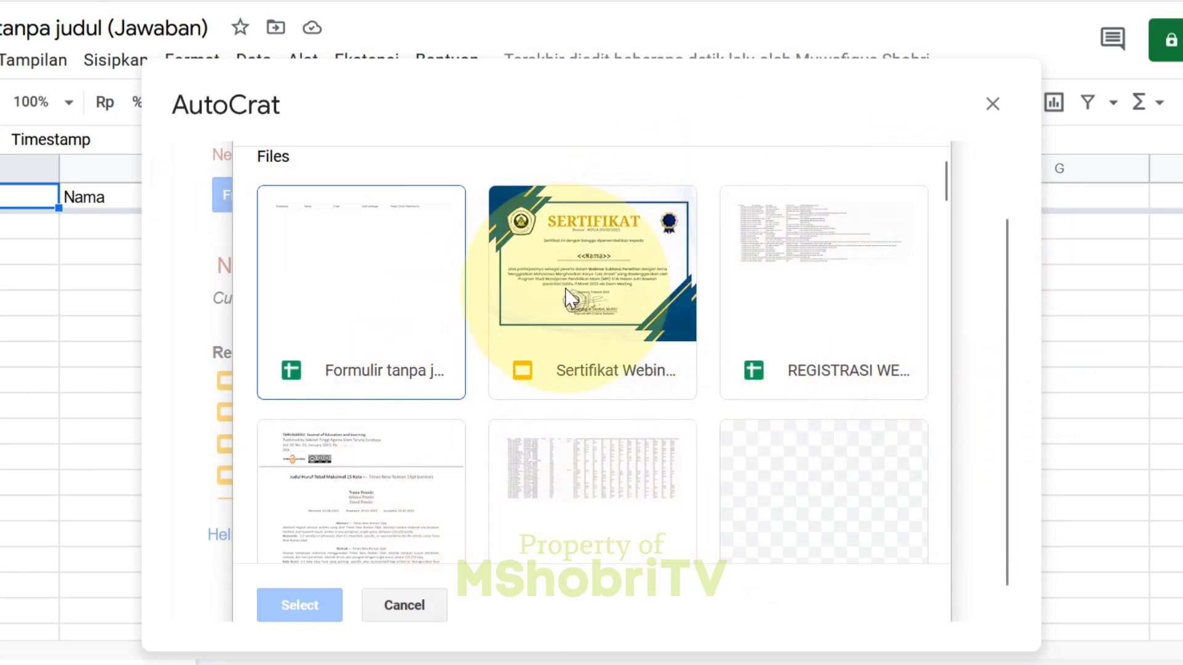
{"action": "left_click", "coordinate": [607, 287]}
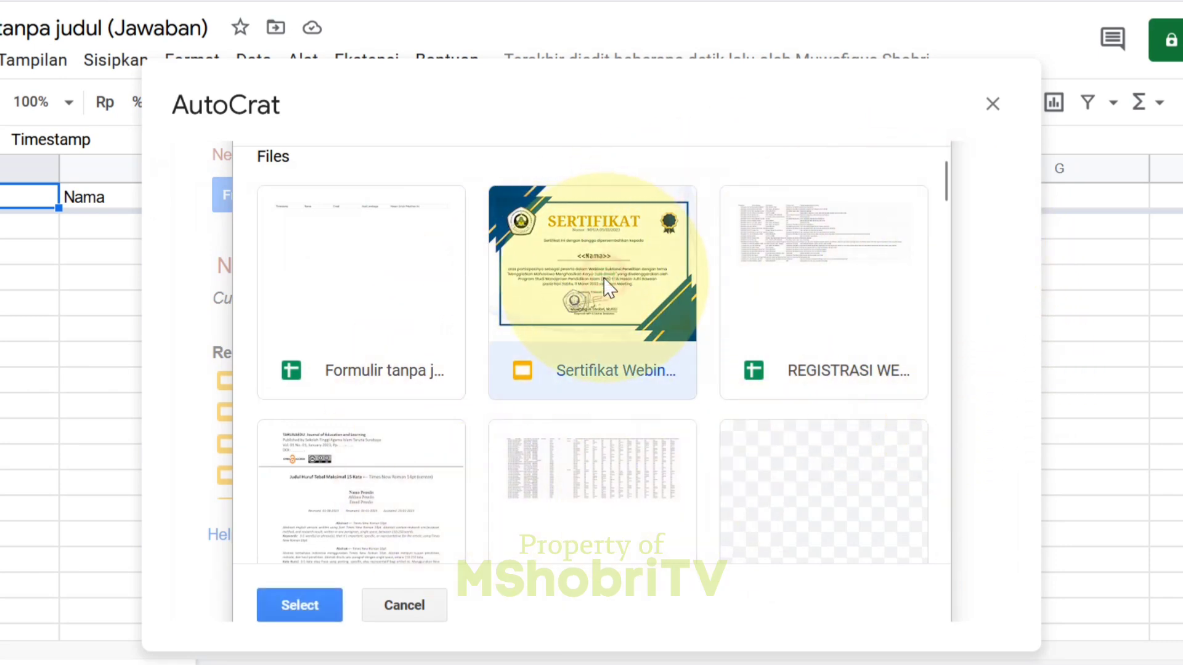
{"action": "left_click_drag", "start_coordinate": [945, 176], "coordinate": [969, 139]}
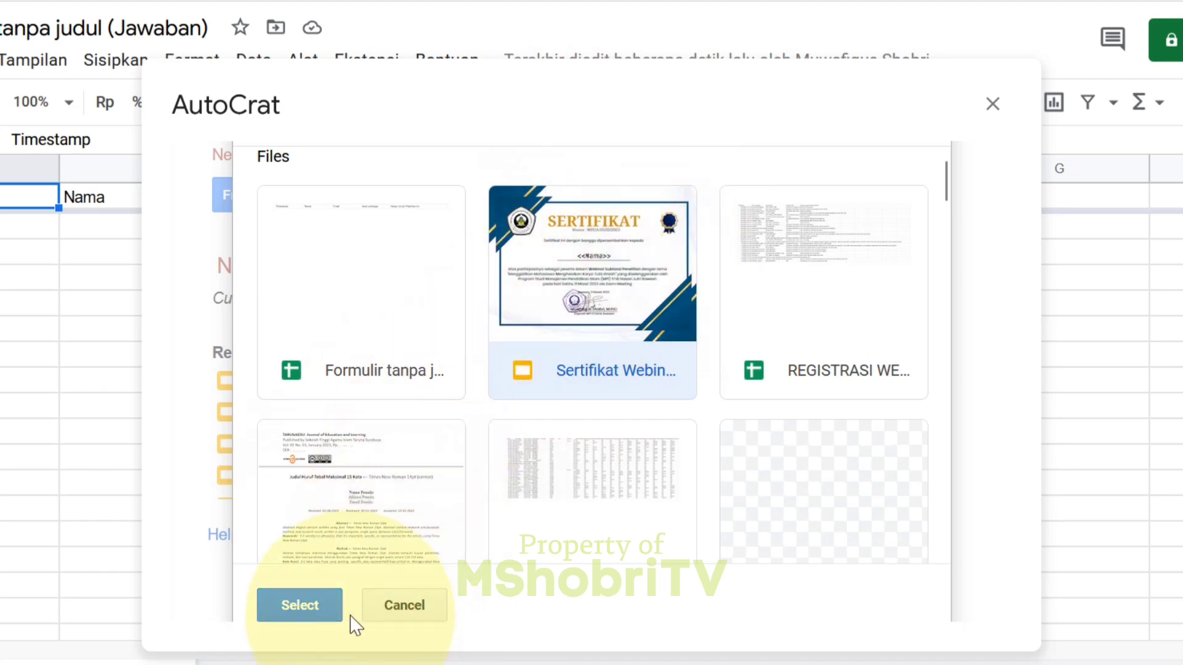
{"action": "left_click", "coordinate": [298, 610]}
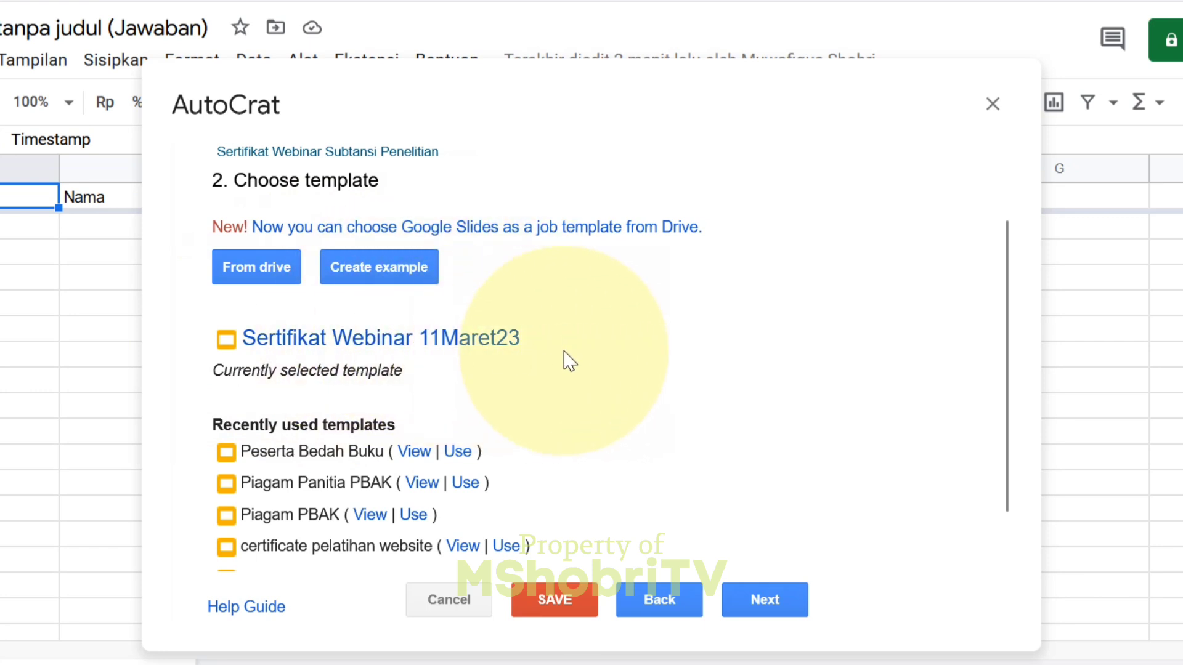
{"action": "left_click", "coordinate": [781, 609]}
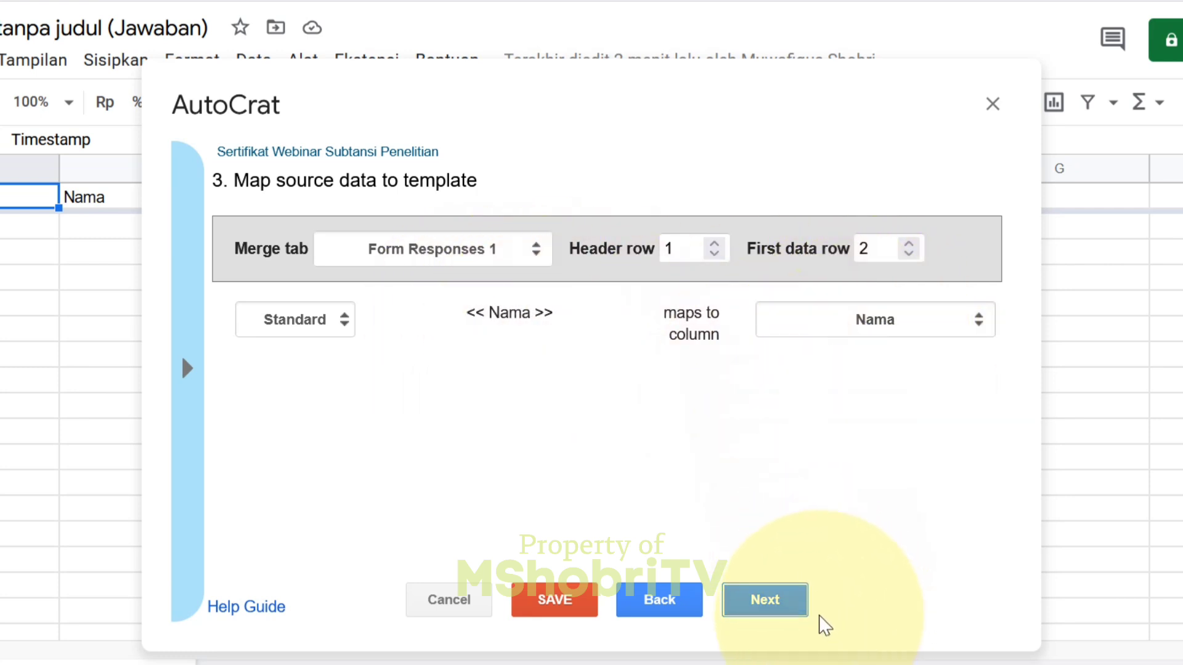
- Leave <<Nama>> mapped to Form Responses 1's Nama column and go to File settings
{"action": "left_click", "coordinate": [760, 601]}
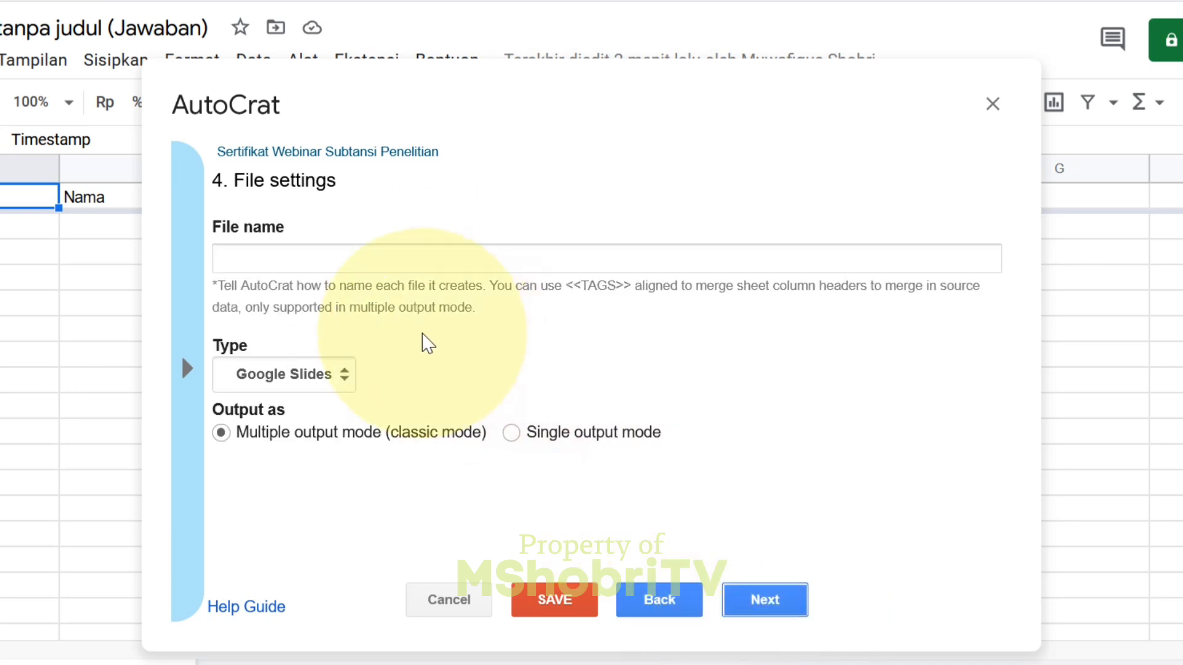
- Name each merged file 'Sertifikat <<Nama>>' and set the output type to PDF
{"action": "left_click", "coordinate": [251, 260]}
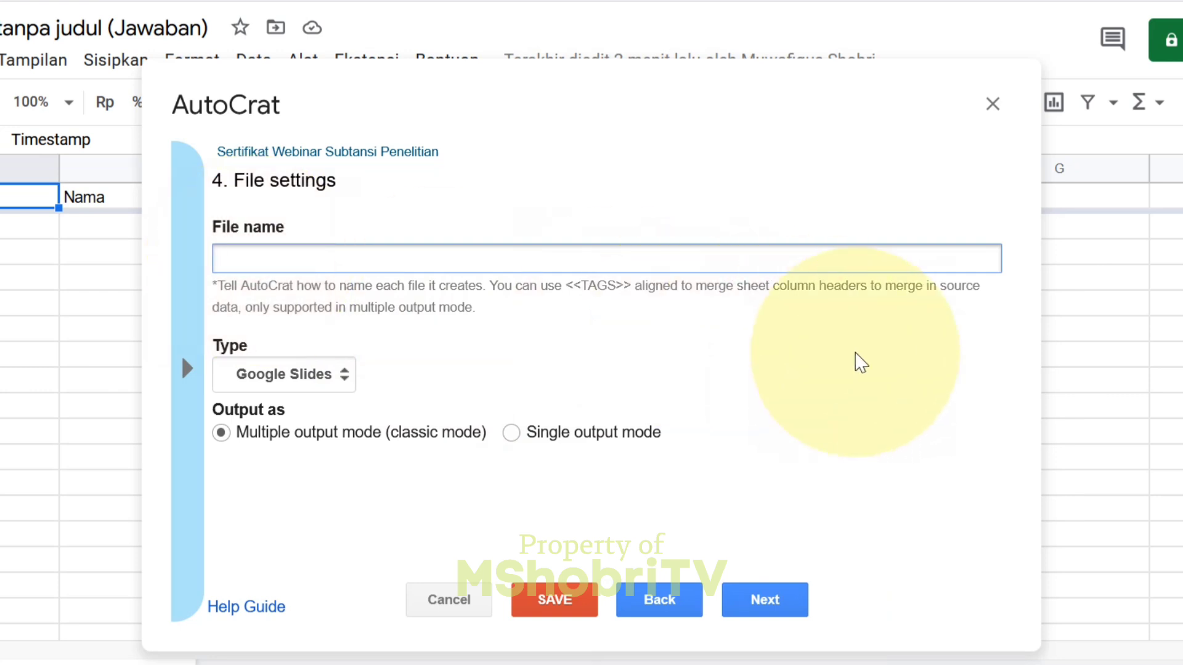
{"action": "type", "text": "Sert"}
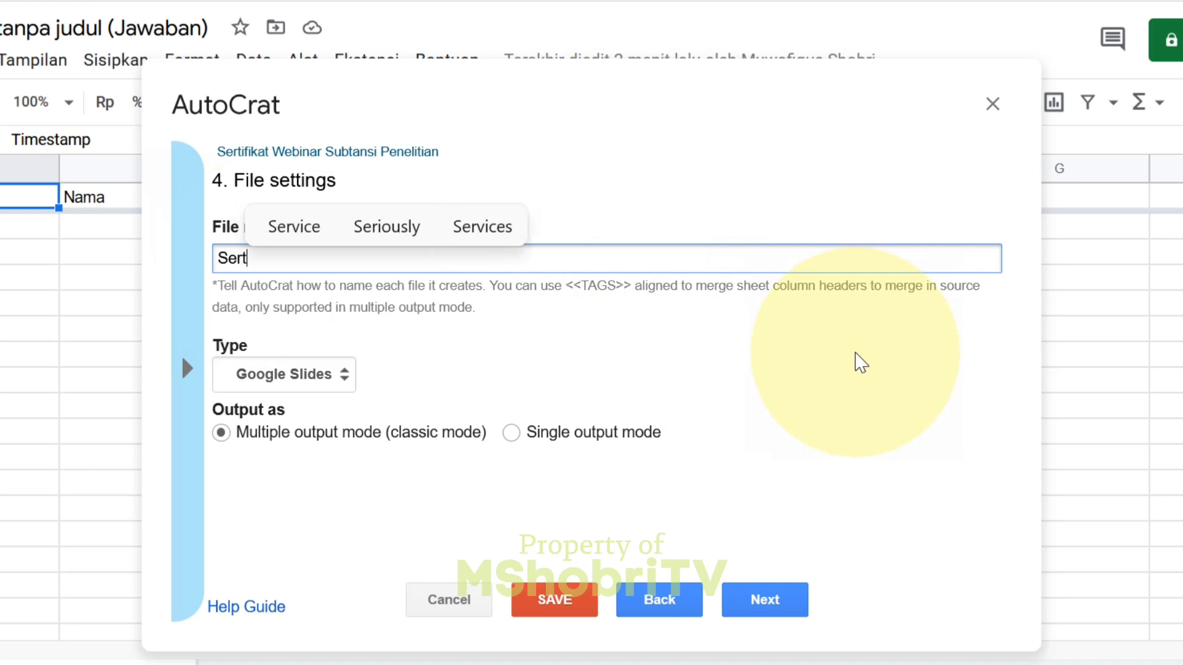
{"action": "type", "text": "ifikat"}
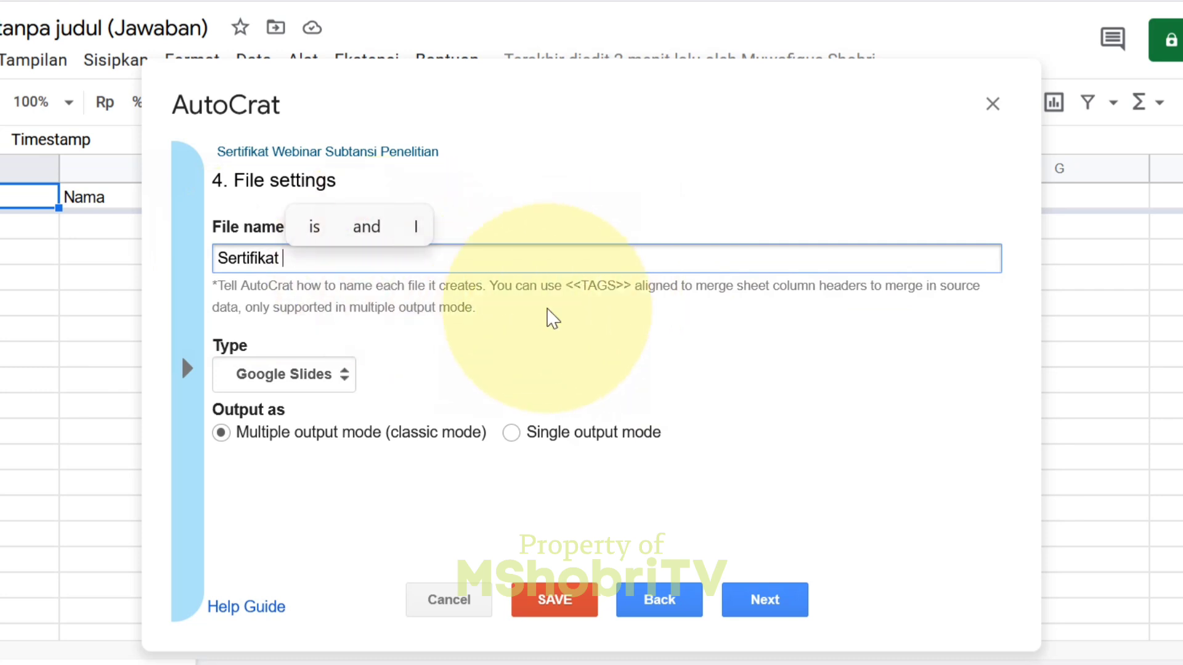
{"action": "type", "text": "<<"}
{"action": "type", "text": "Nama>>"}
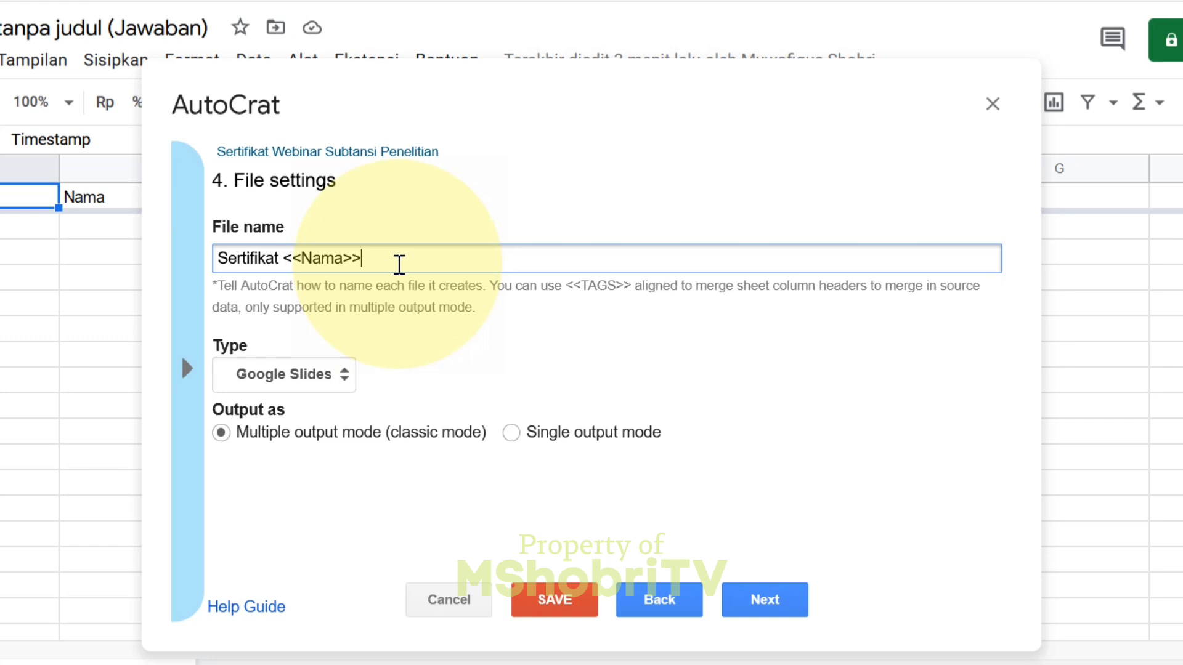
{"action": "left_click", "coordinate": [327, 380]}
{"action": "left_click", "coordinate": [313, 431]}
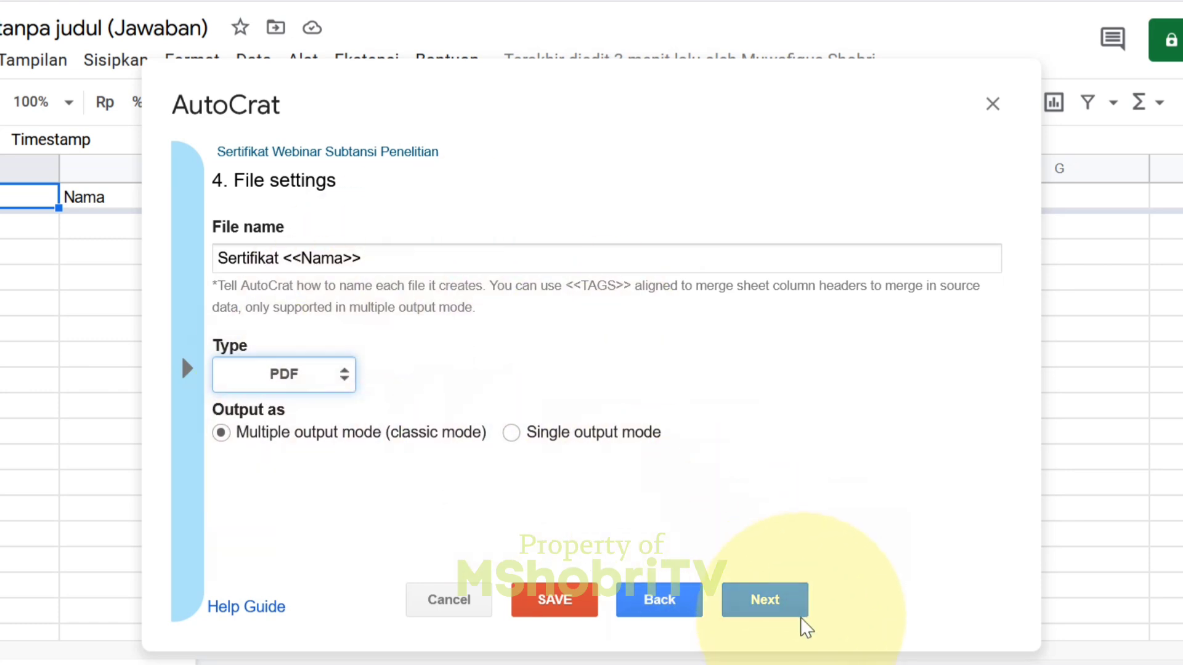
{"action": "left_click", "coordinate": [779, 615]}
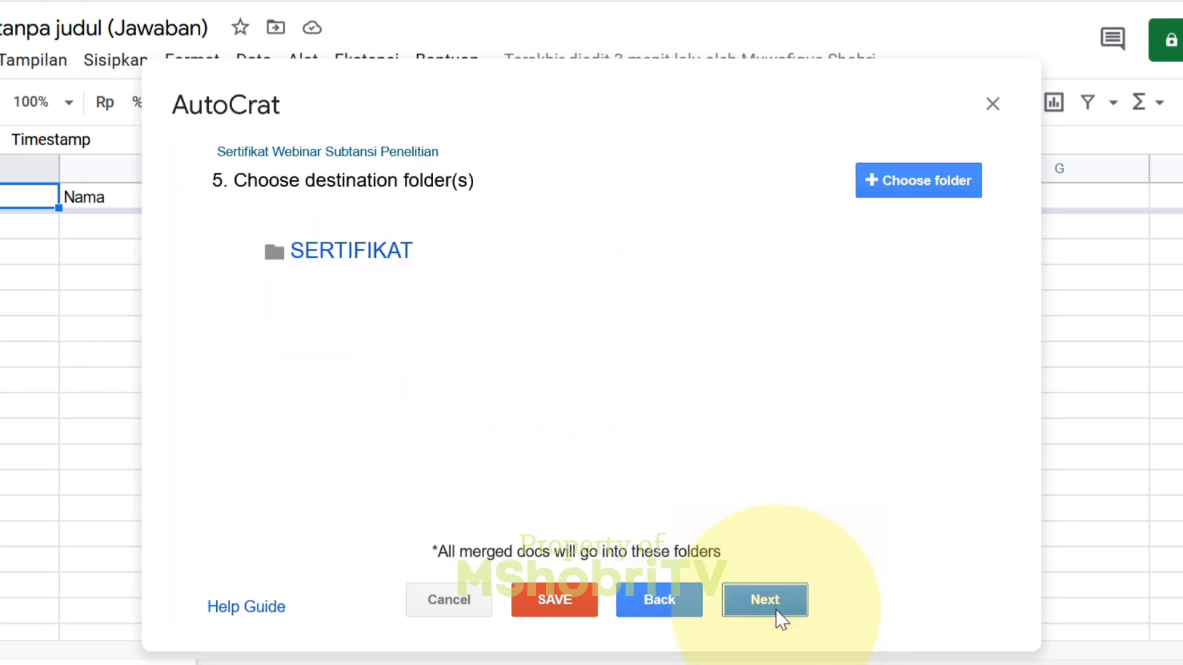
- Open the job's SERTIFIKAT destination folder from step 5 in Google Drive
{"action": "mouse_move", "coordinate": [388, 271]}
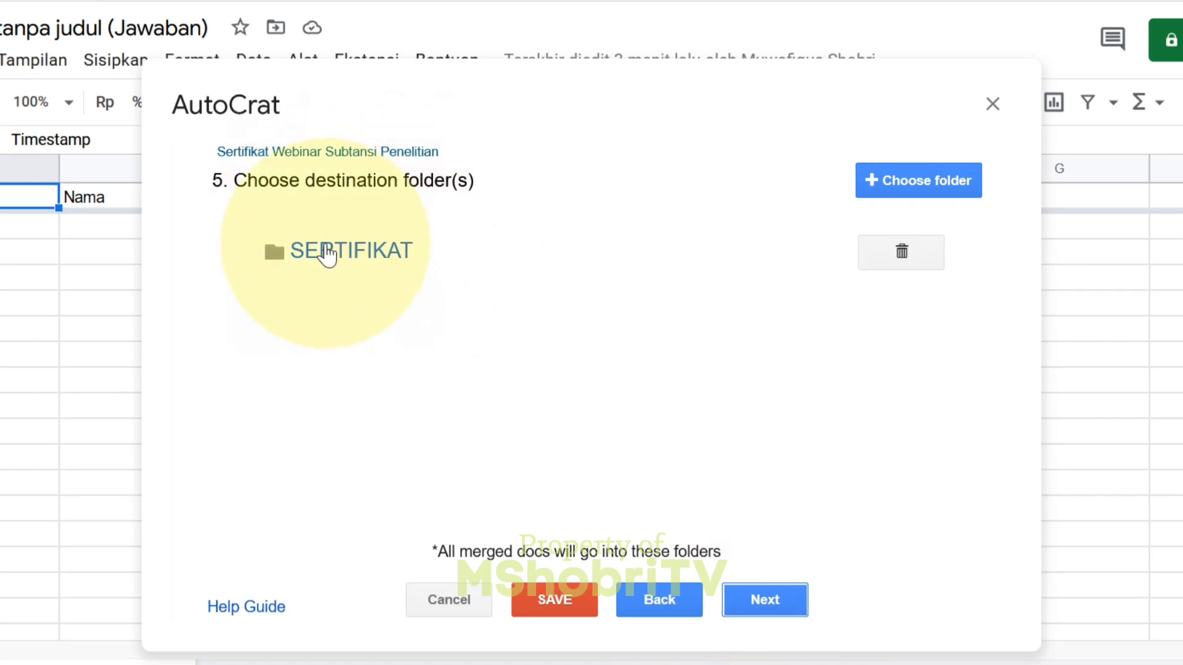
{"action": "left_click", "coordinate": [361, 246]}
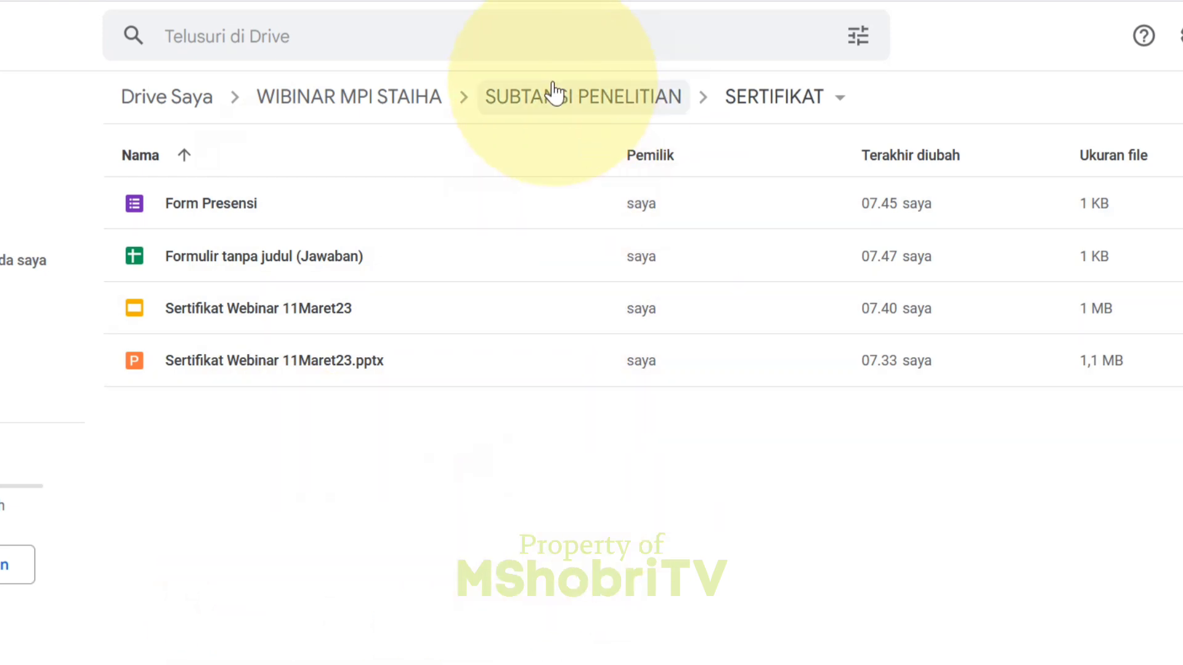
{"action": "left_click", "coordinate": [579, 2]}
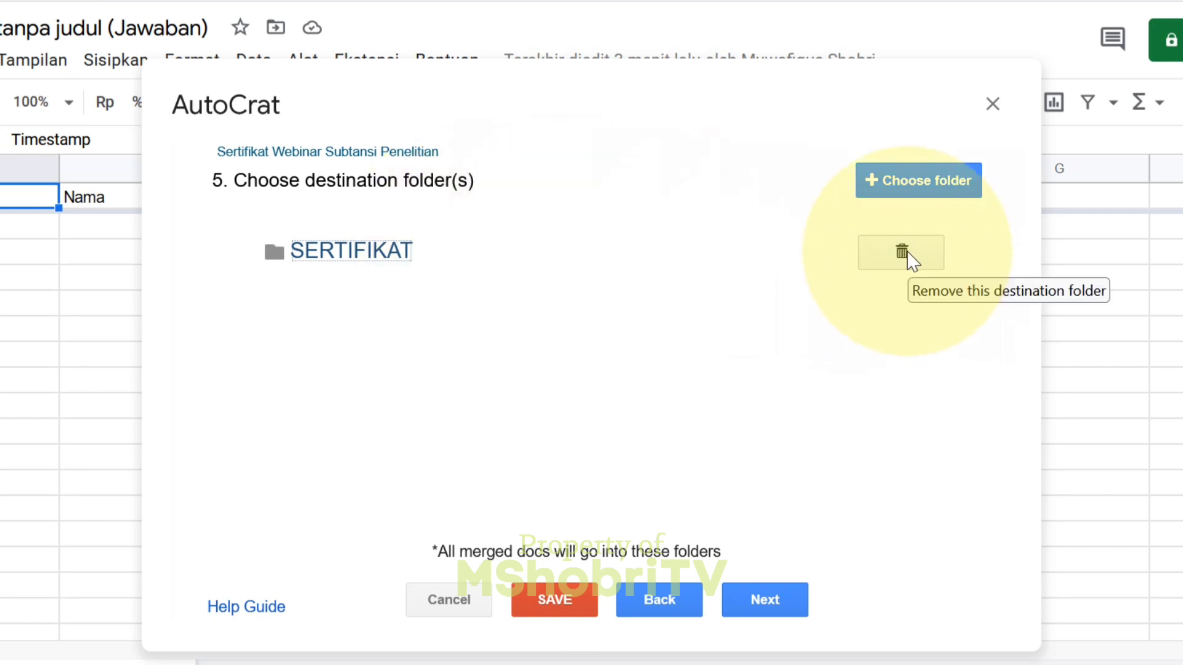
{"action": "left_click", "coordinate": [273, 246]}
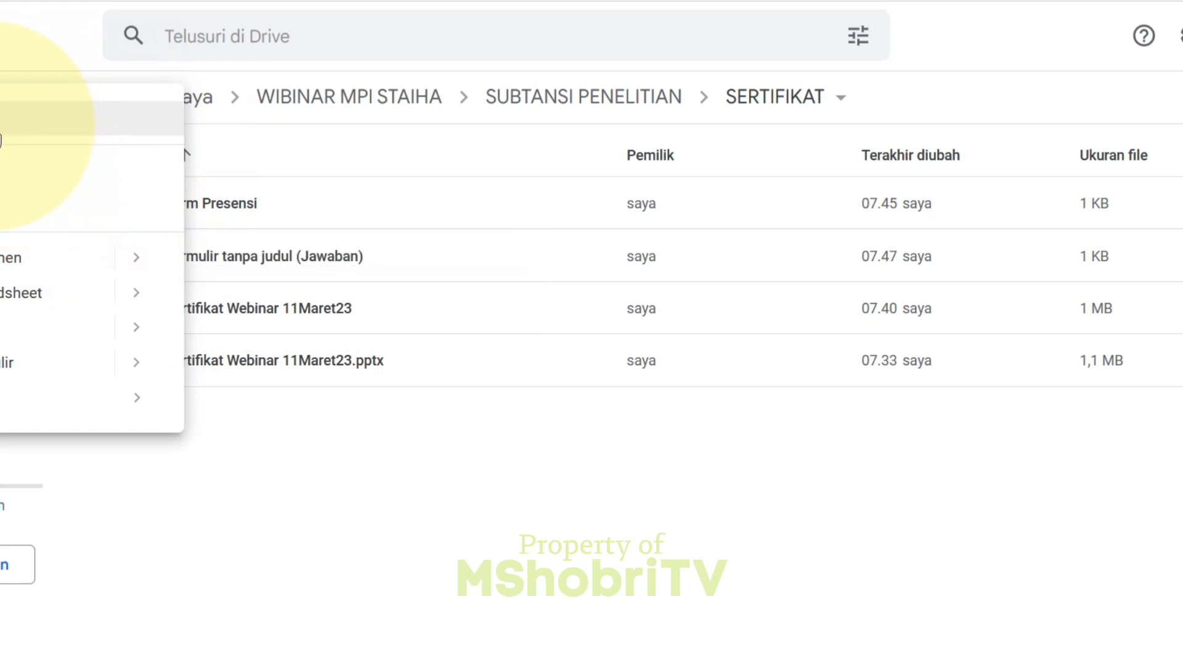
- Create a 'SERTIFIKAT SUBTANSI PENELITIAN' folder inside SERTIFIKAT, then return to the spreadsheet
{"action": "left_click", "coordinate": [1, 130]}
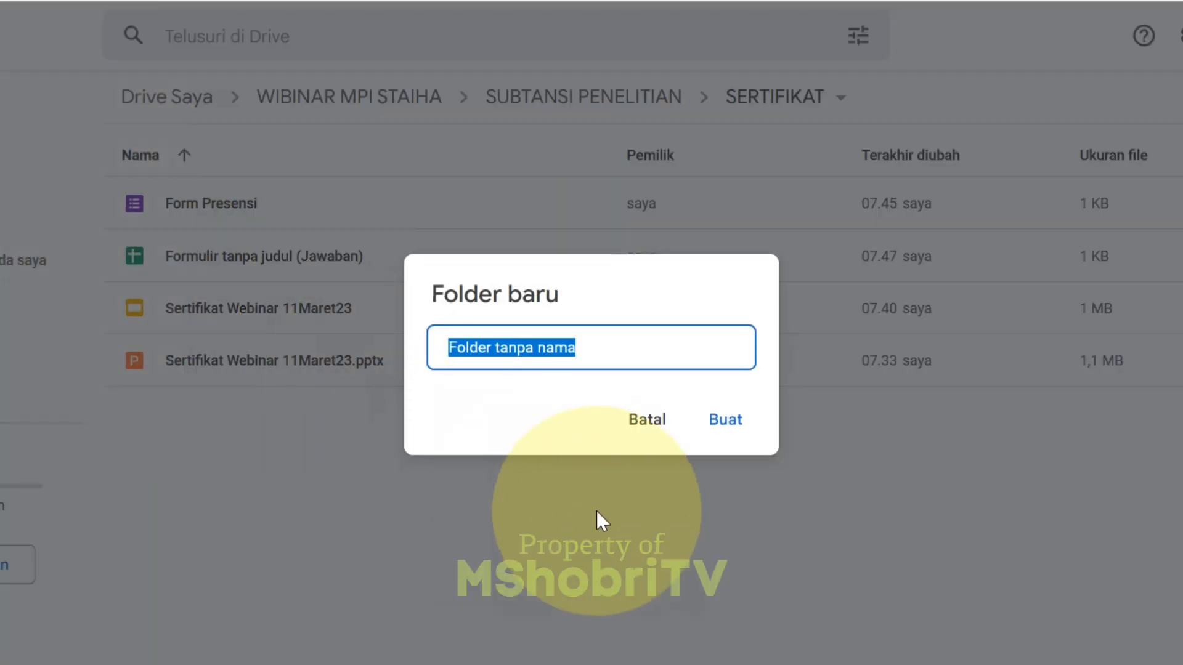
{"action": "type", "text": "SERTI"}
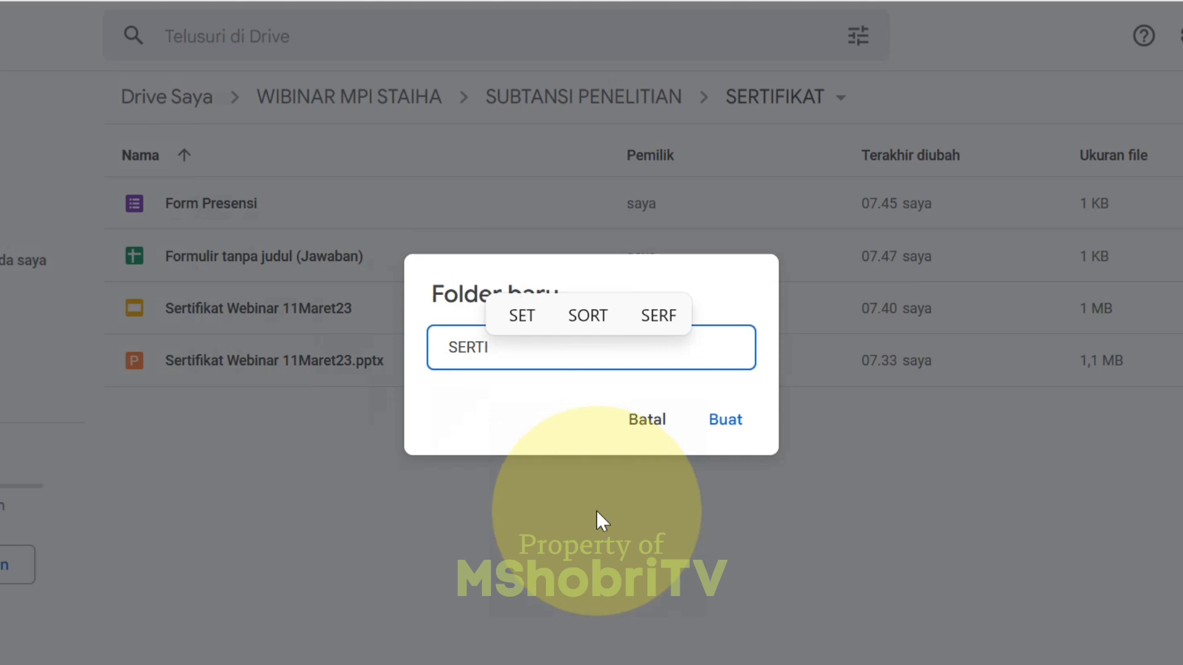
{"action": "type", "text": "FIKAT "}
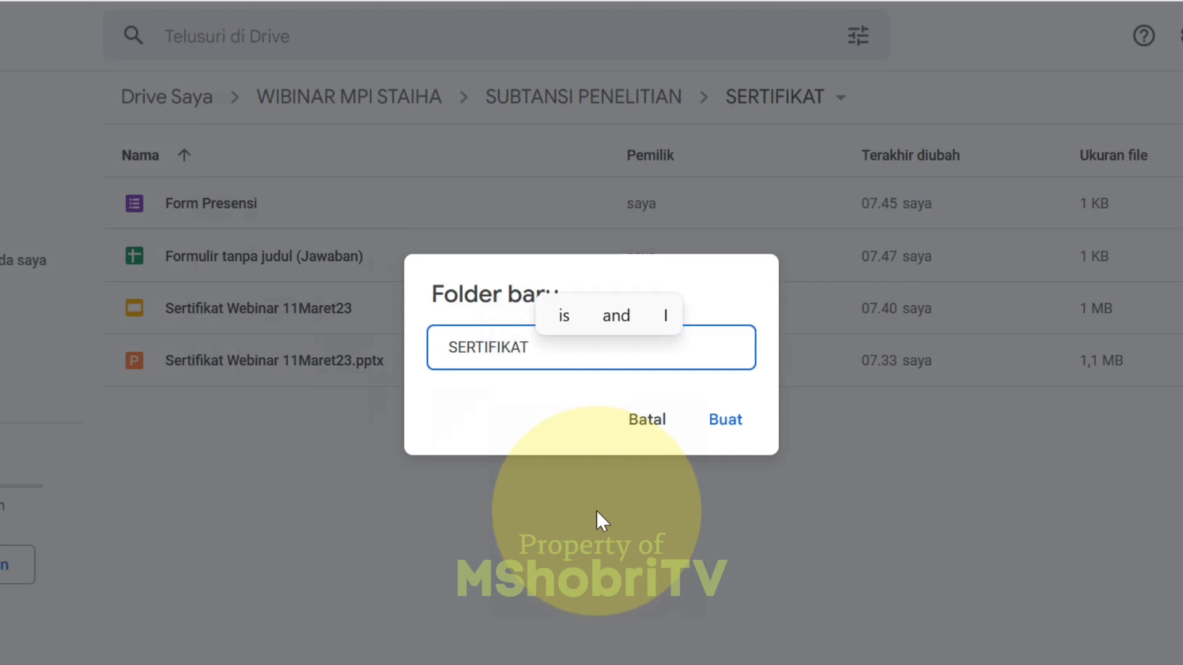
{"action": "type", "text": "SUBTANSI"}
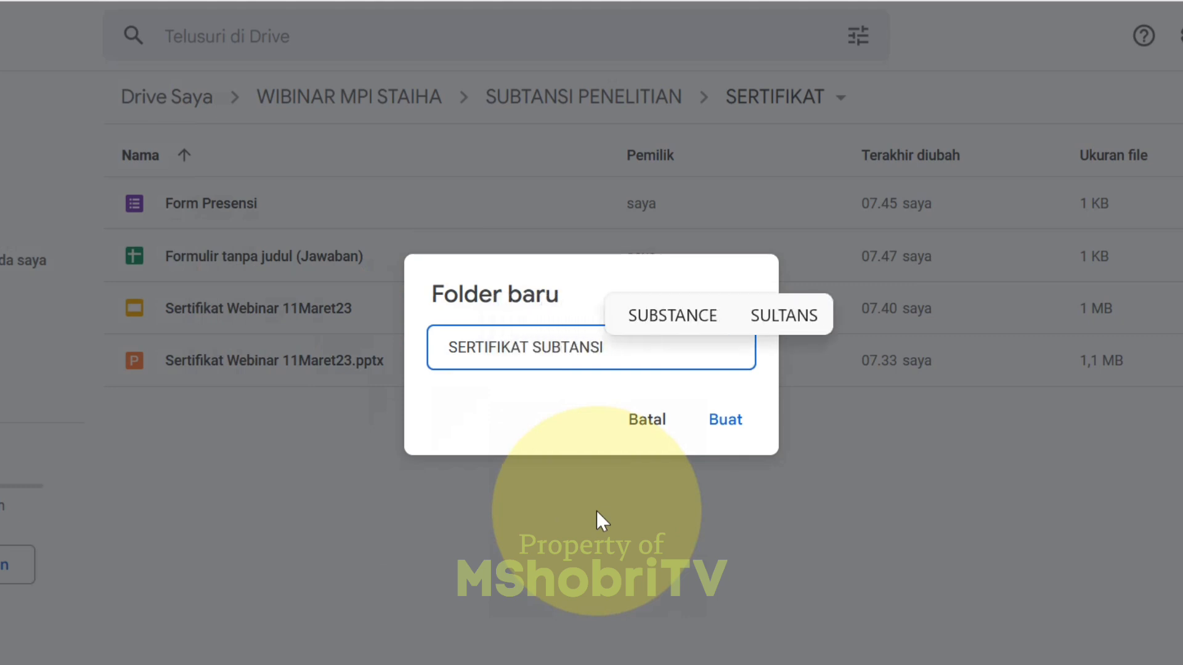
{"action": "type", "text": " PENE"}
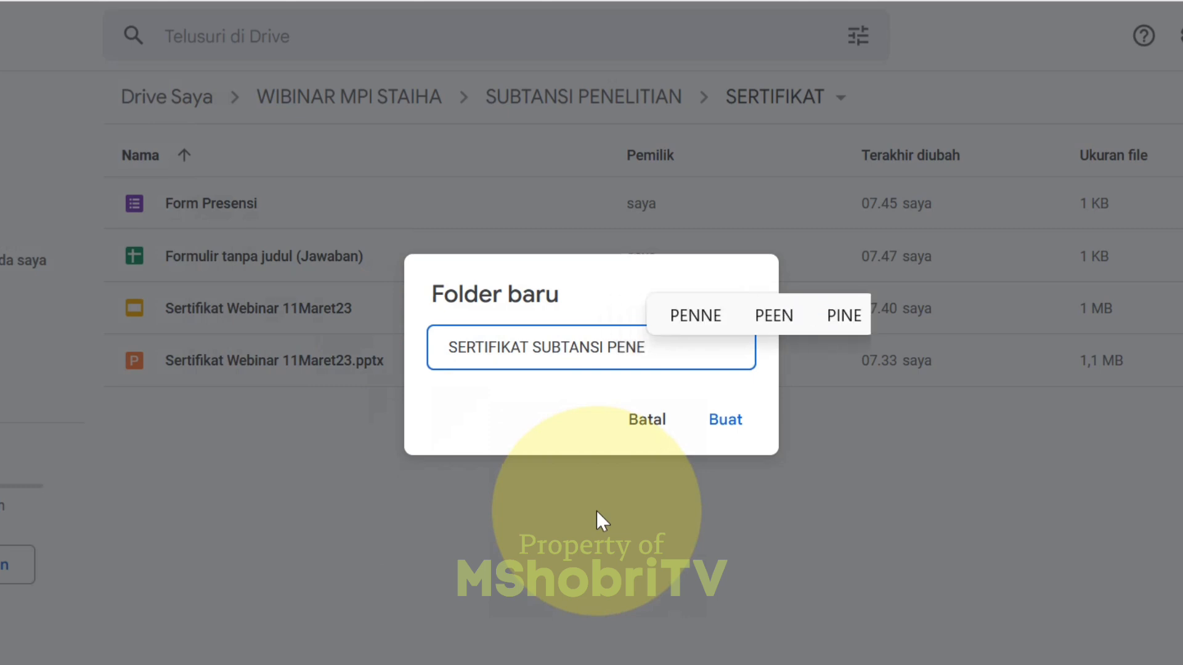
{"action": "type", "text": "LIAN"}
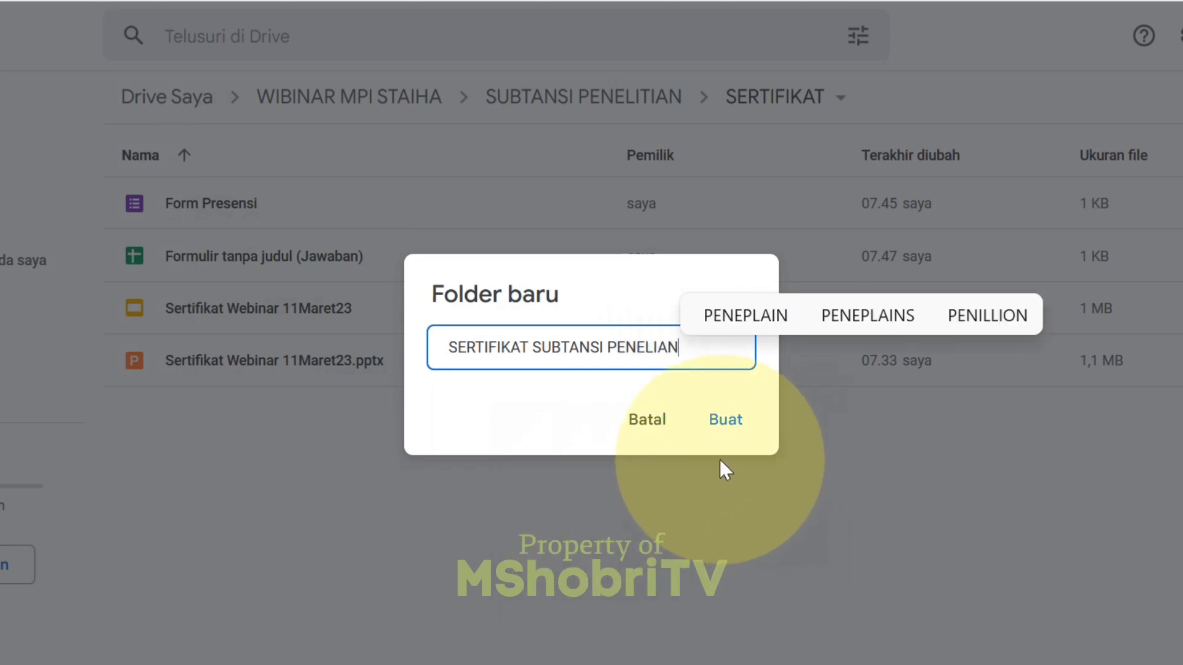
{"action": "key", "text": "BackSpace"}
{"action": "key", "text": "BackSpace"}
{"action": "type", "text": "TI"}
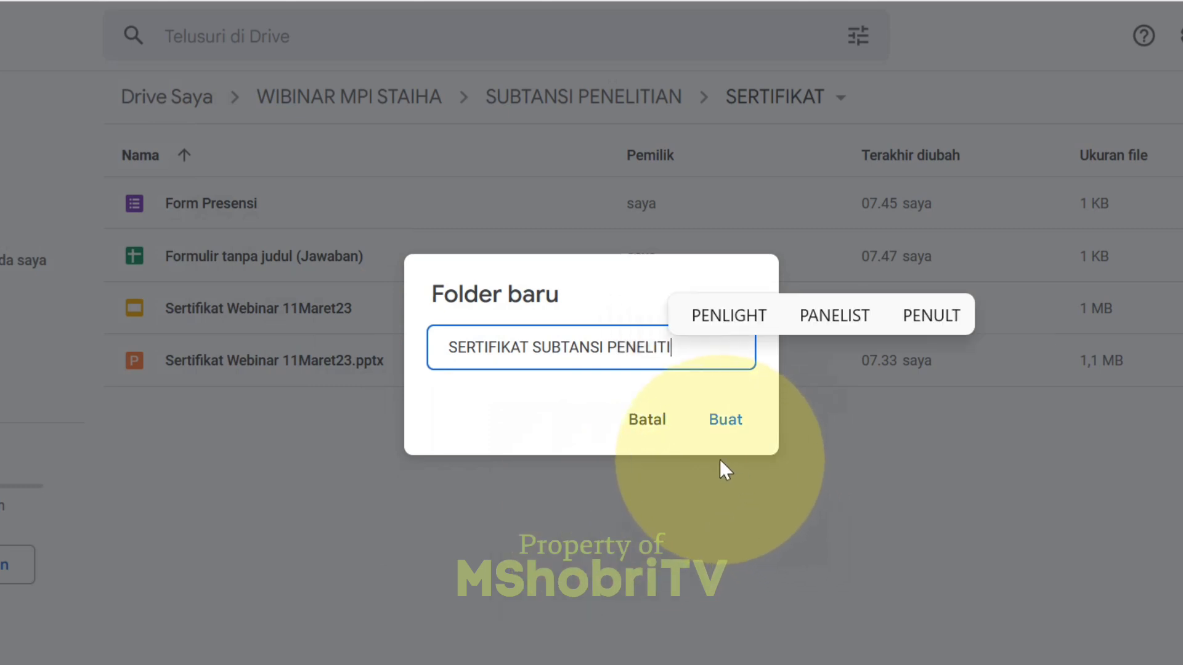
{"action": "type", "text": "AN"}
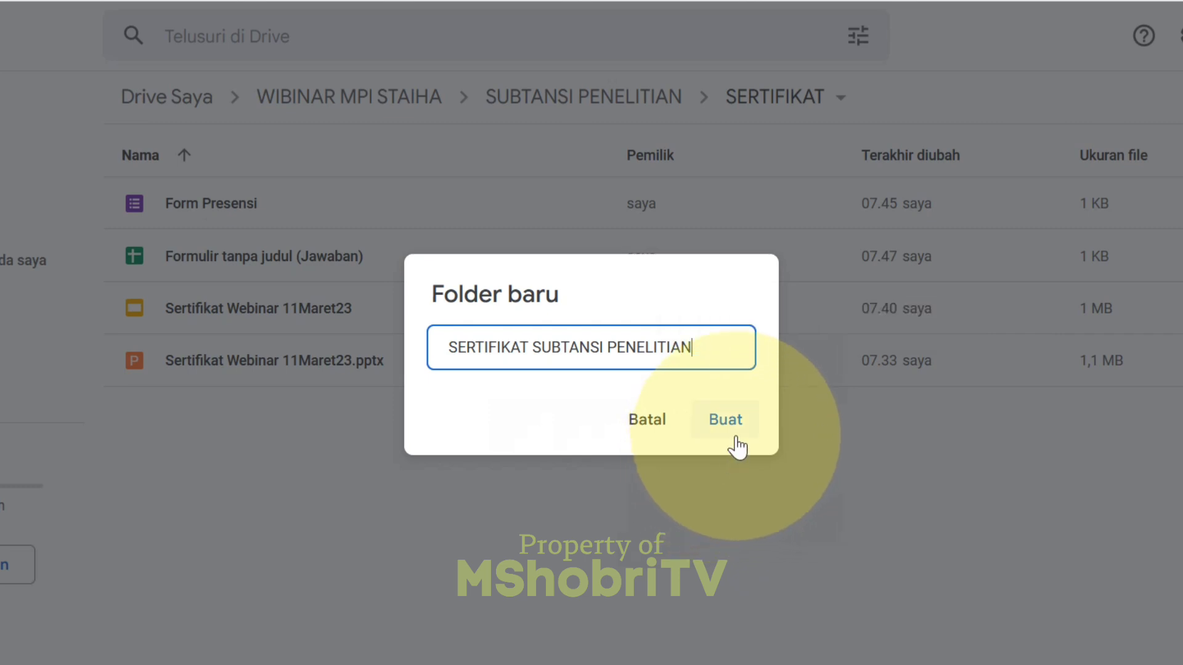
{"action": "left_click", "coordinate": [727, 421]}
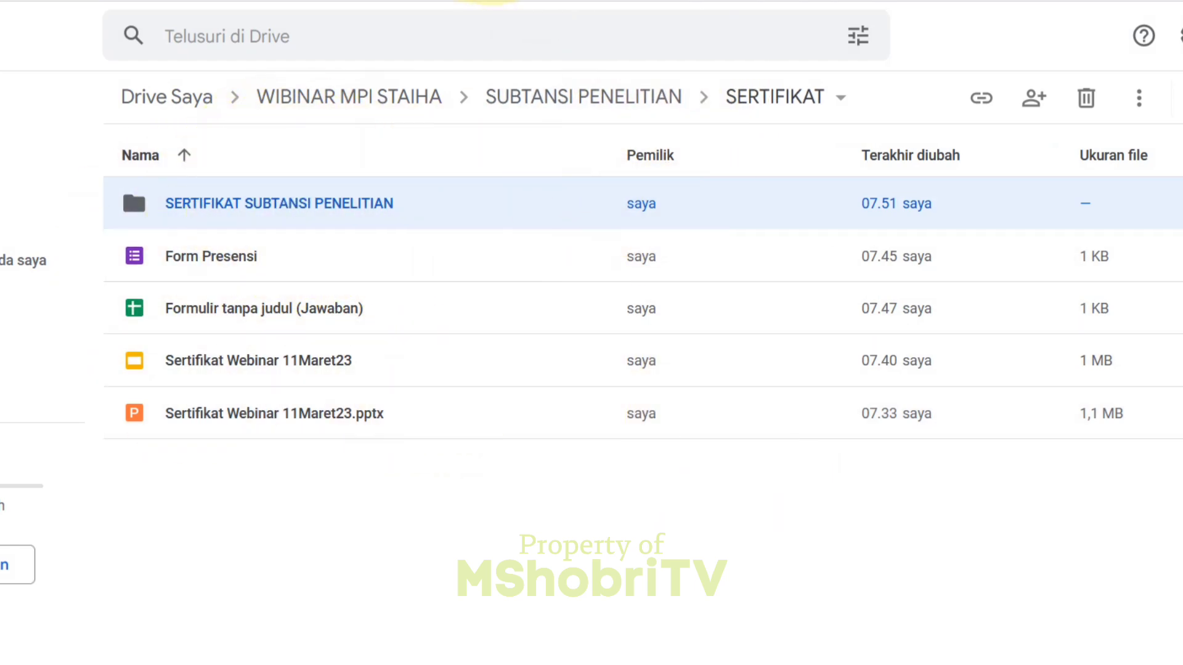
{"action": "left_click", "coordinate": [474, 1]}
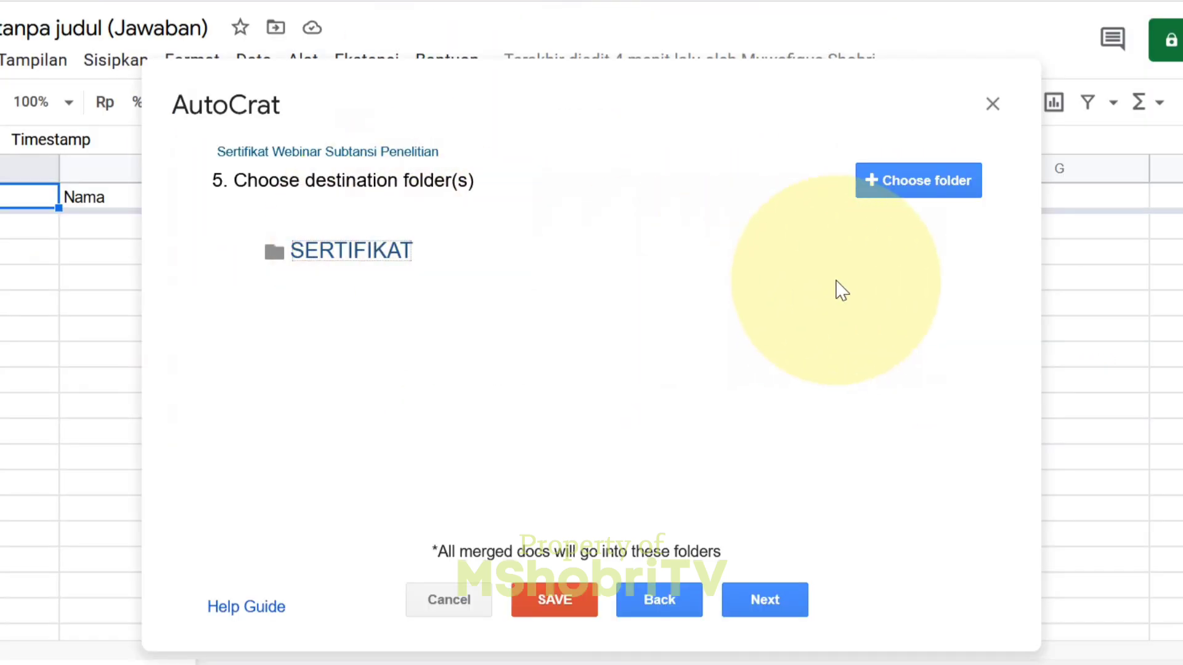
- Replace SERTIFIKAT with SERTIFIKAT SUBTANSI PENELITIAN as the only destination folder
{"action": "left_click", "coordinate": [920, 259]}
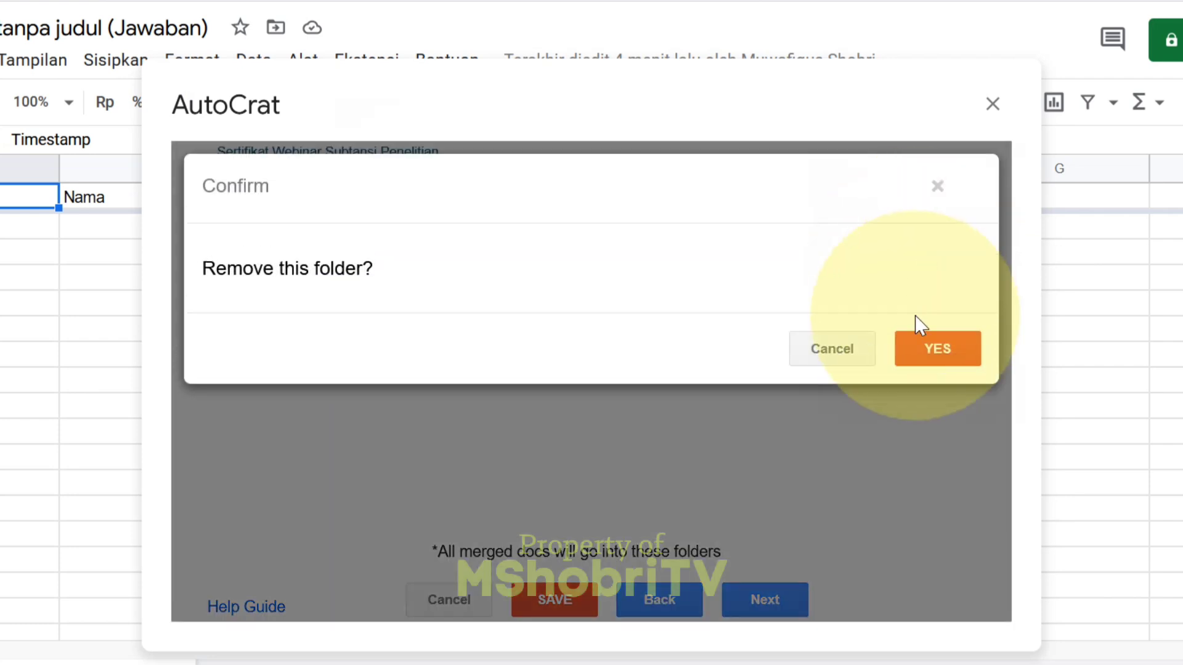
{"action": "left_click", "coordinate": [941, 349]}
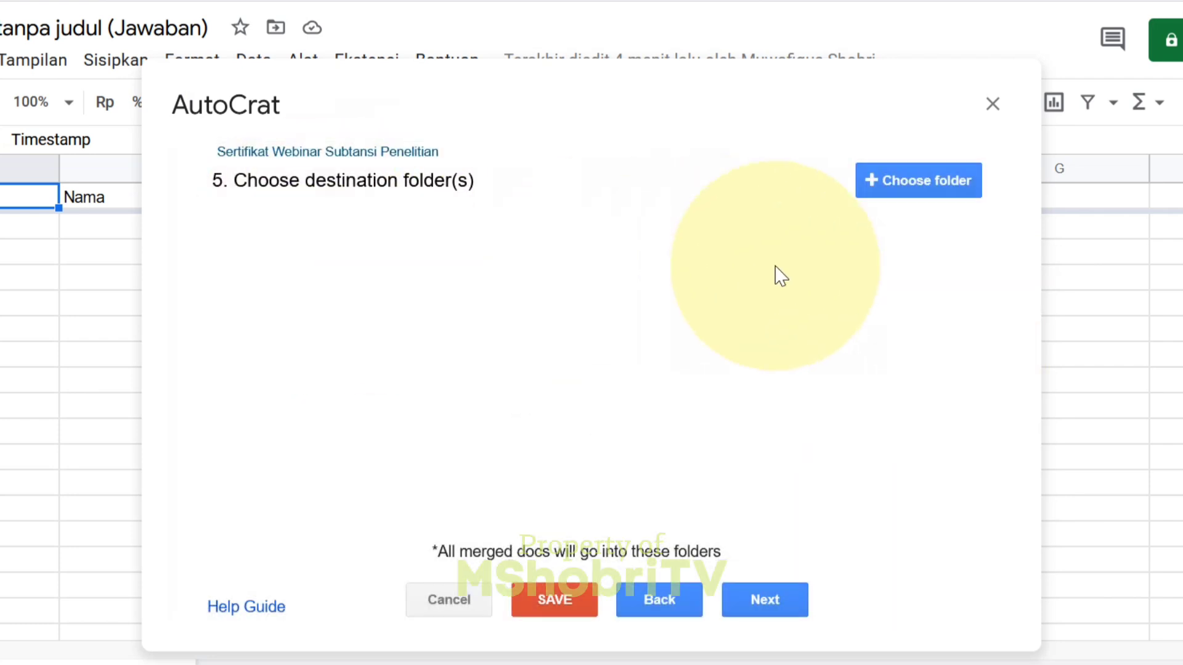
{"action": "left_click", "coordinate": [940, 195]}
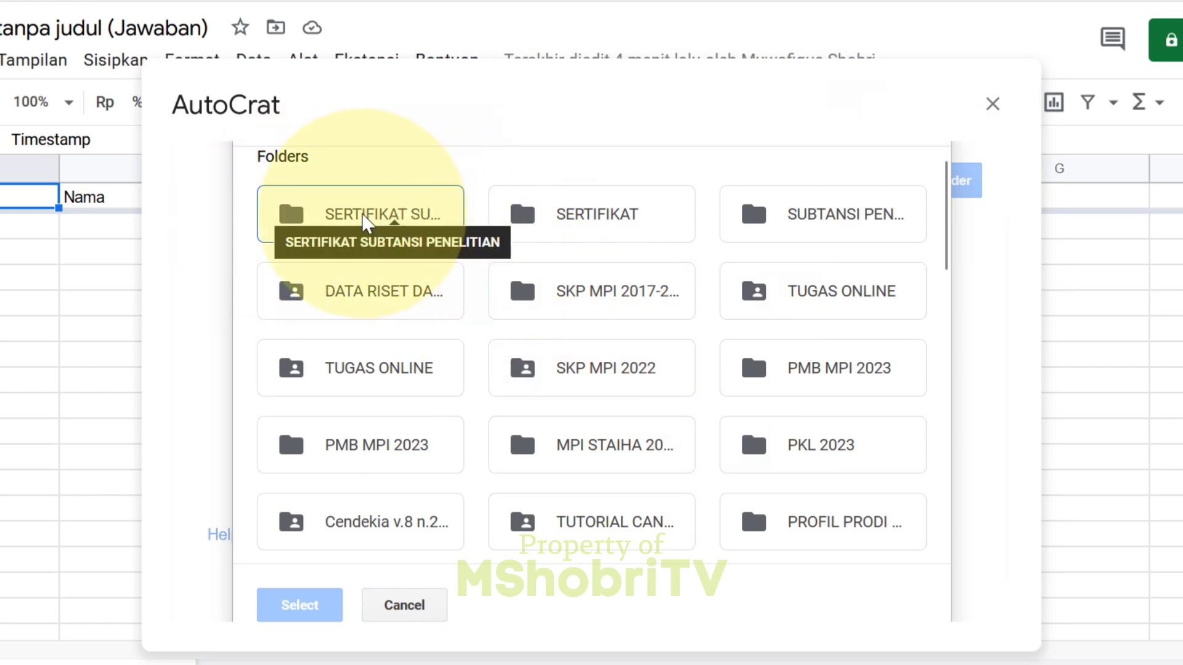
{"action": "left_click", "coordinate": [366, 219]}
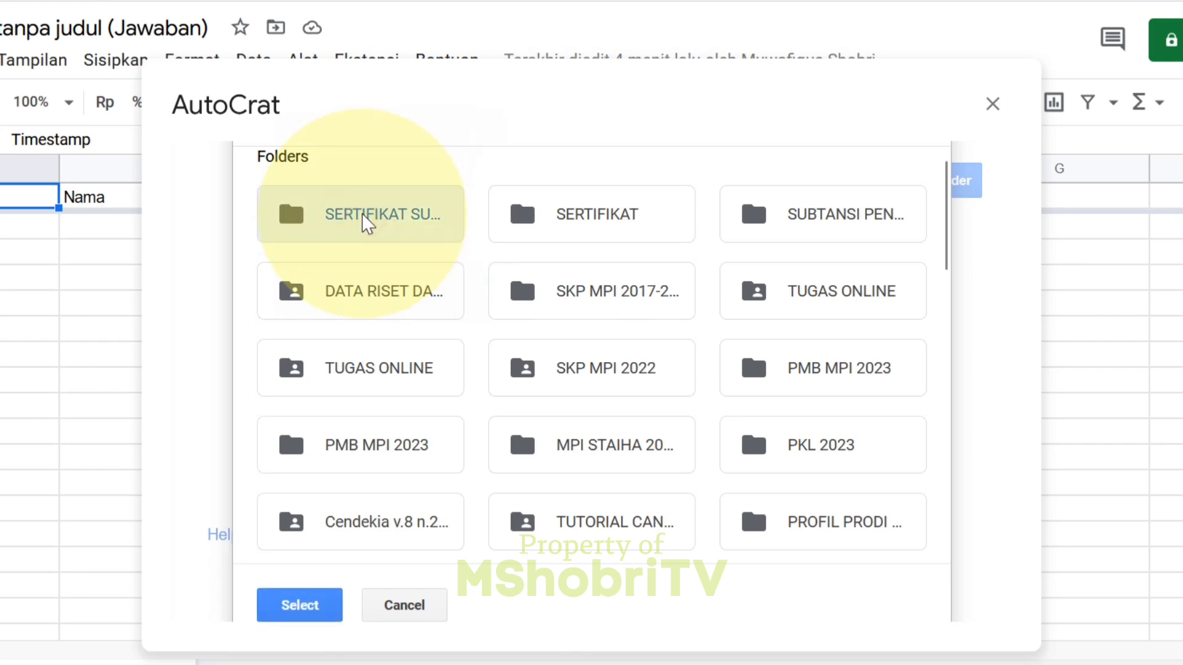
{"action": "left_click", "coordinate": [302, 607]}
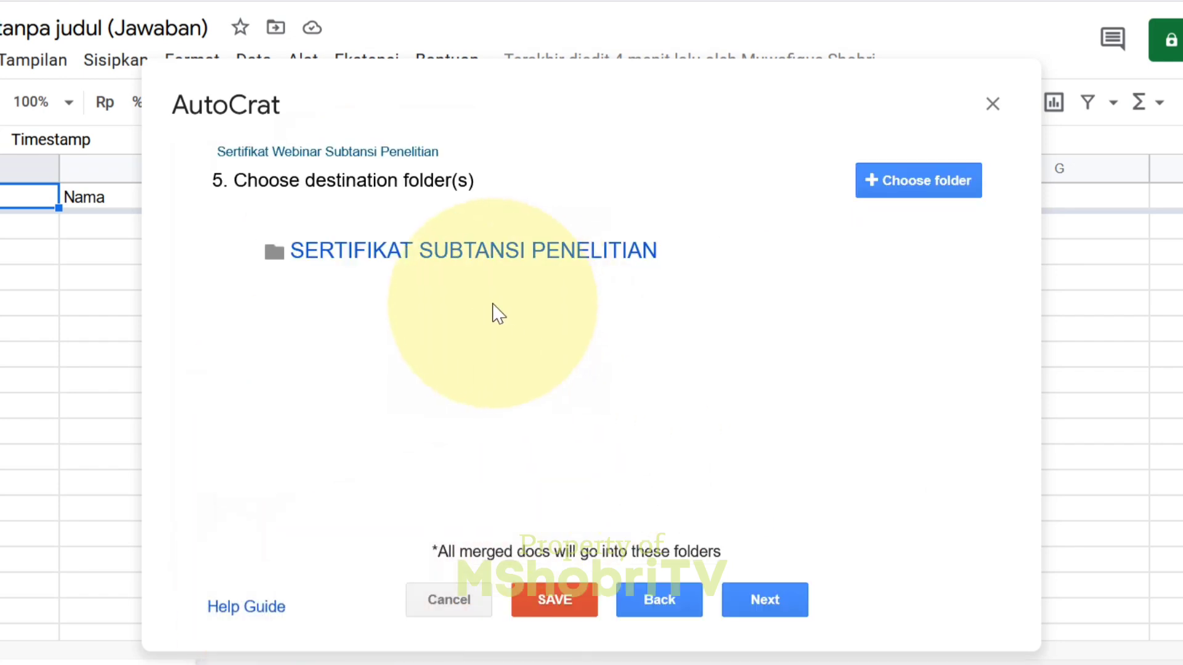
{"action": "left_click", "coordinate": [780, 604]}
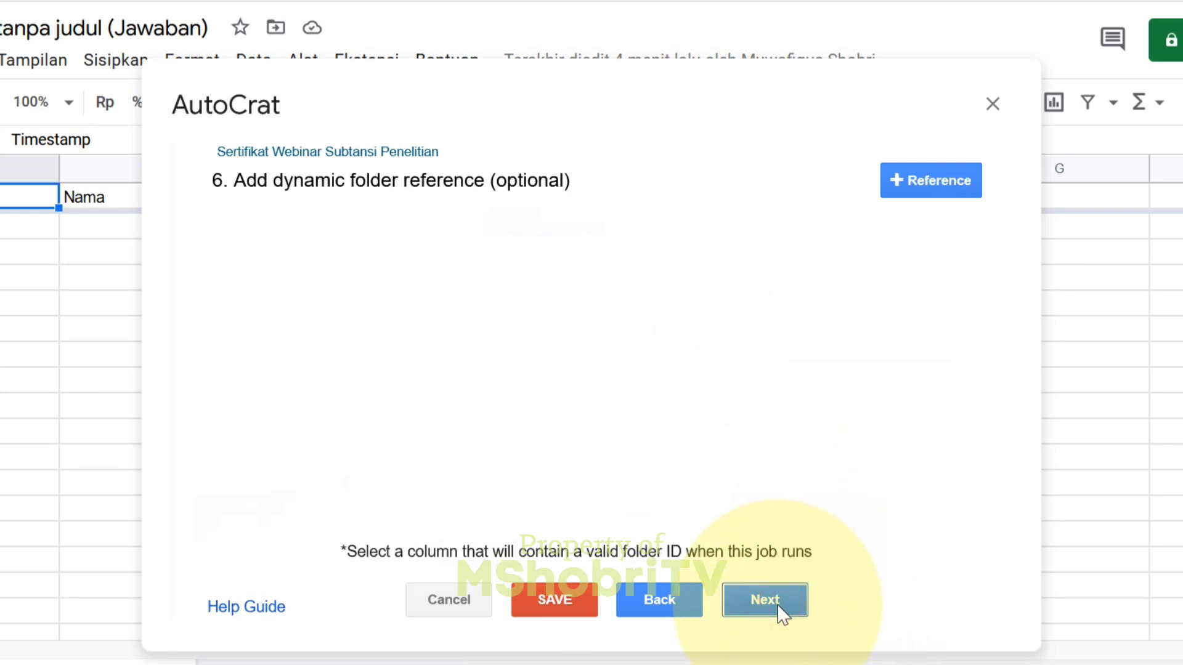
- Skip the folder-reference and merge-condition steps and set Share doc? to Yes
{"action": "left_click", "coordinate": [768, 607]}
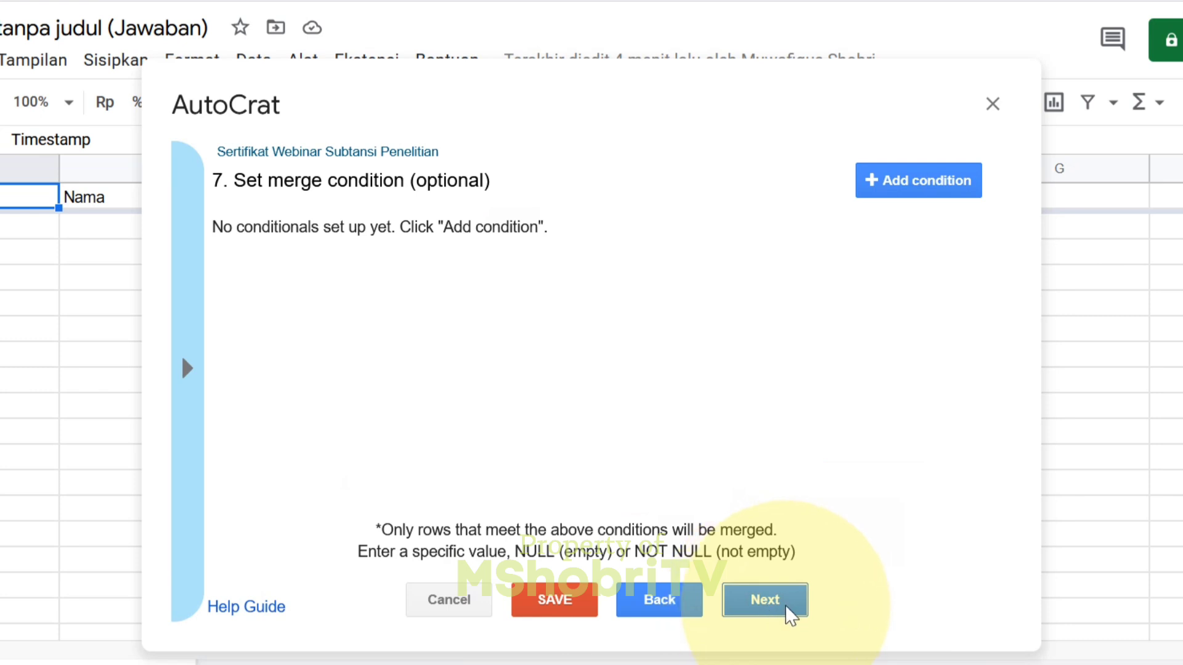
{"action": "left_click", "coordinate": [786, 607]}
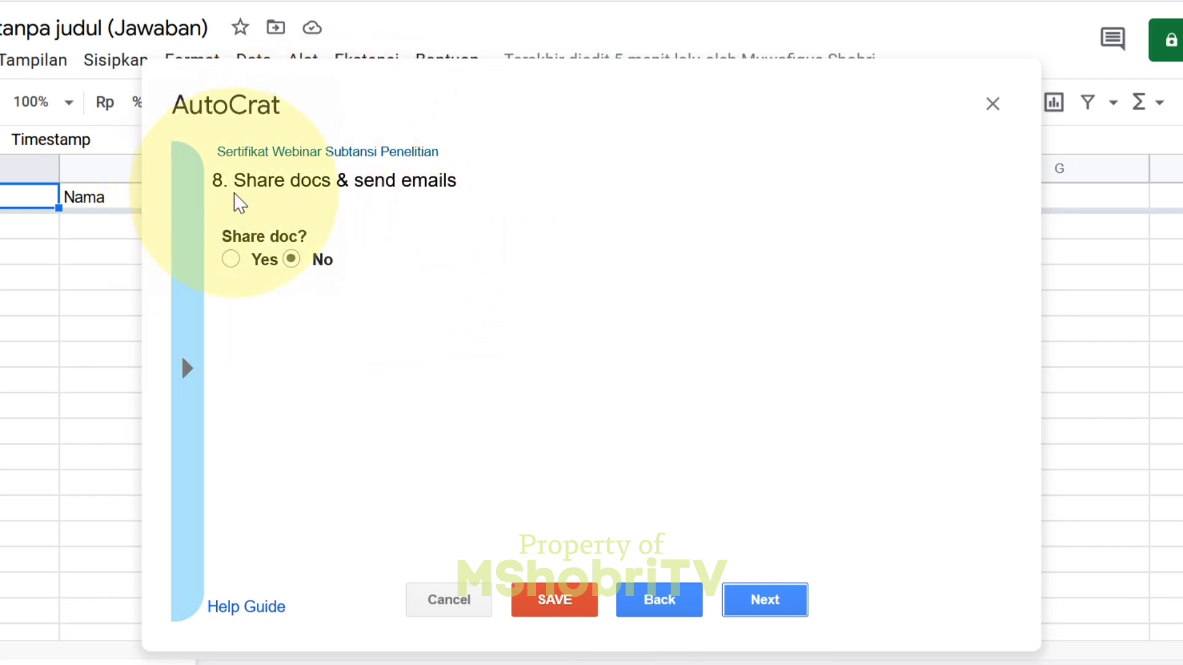
{"action": "left_click", "coordinate": [233, 259]}
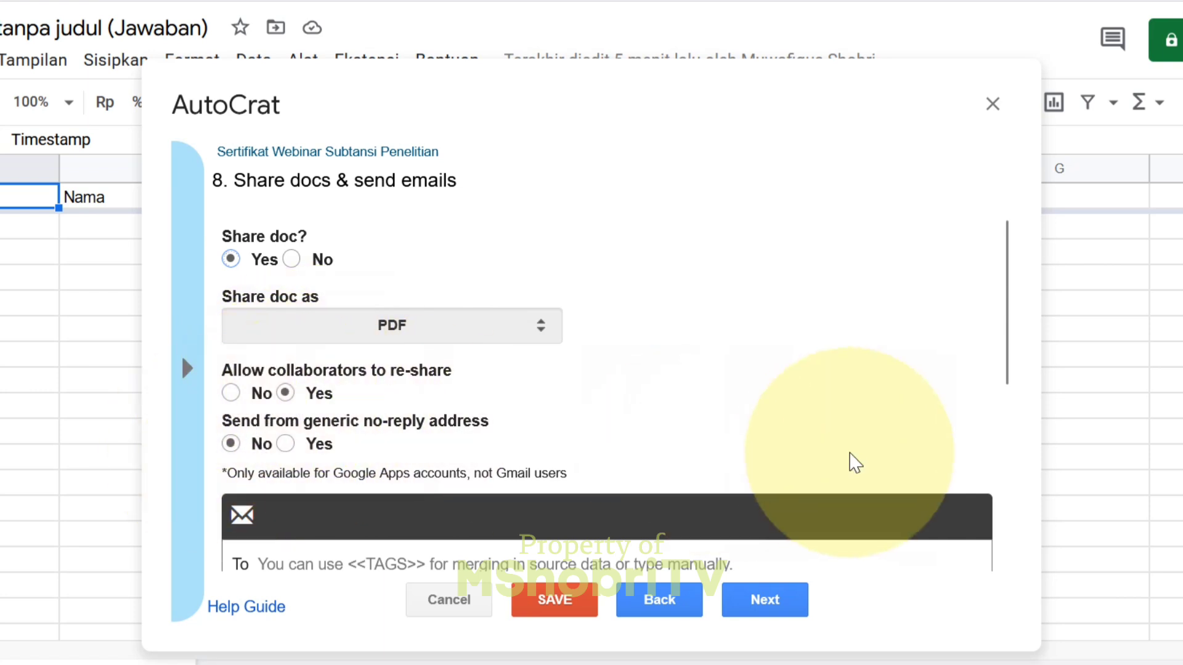
{"action": "left_click_drag", "start_coordinate": [1007, 339], "coordinate": [1002, 478]}
{"action": "left_click", "coordinate": [434, 311]}
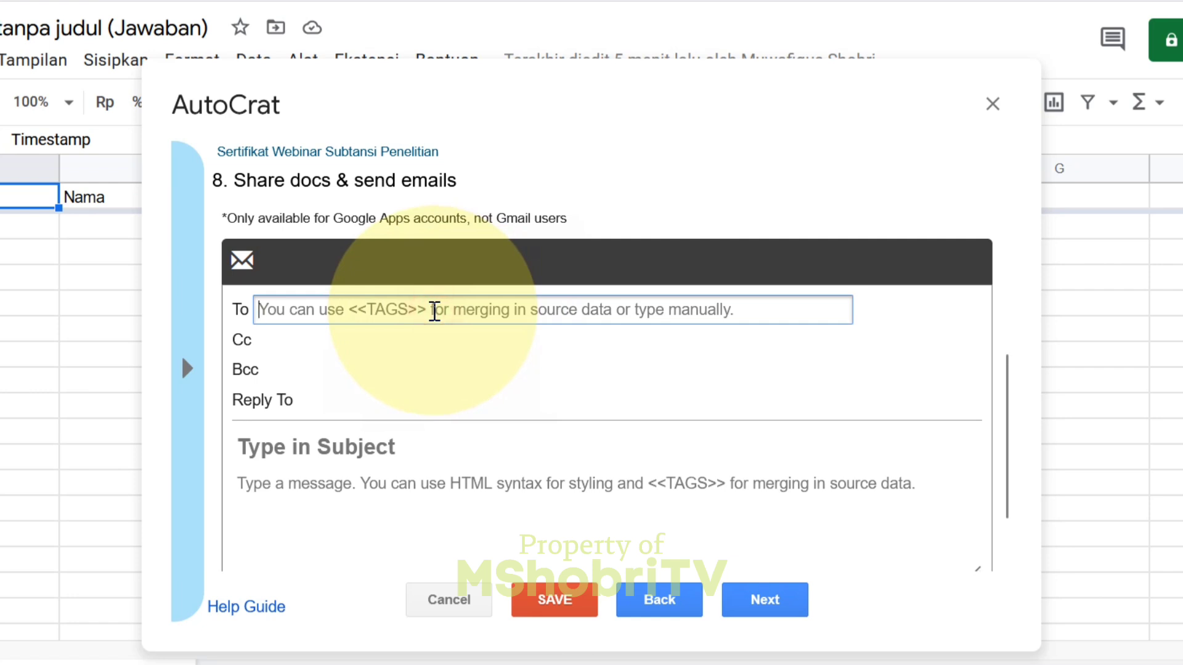
- Check that Form Presensi asks for Nama and Email, then return to the email To field
{"action": "left_click", "coordinate": [339, 0]}
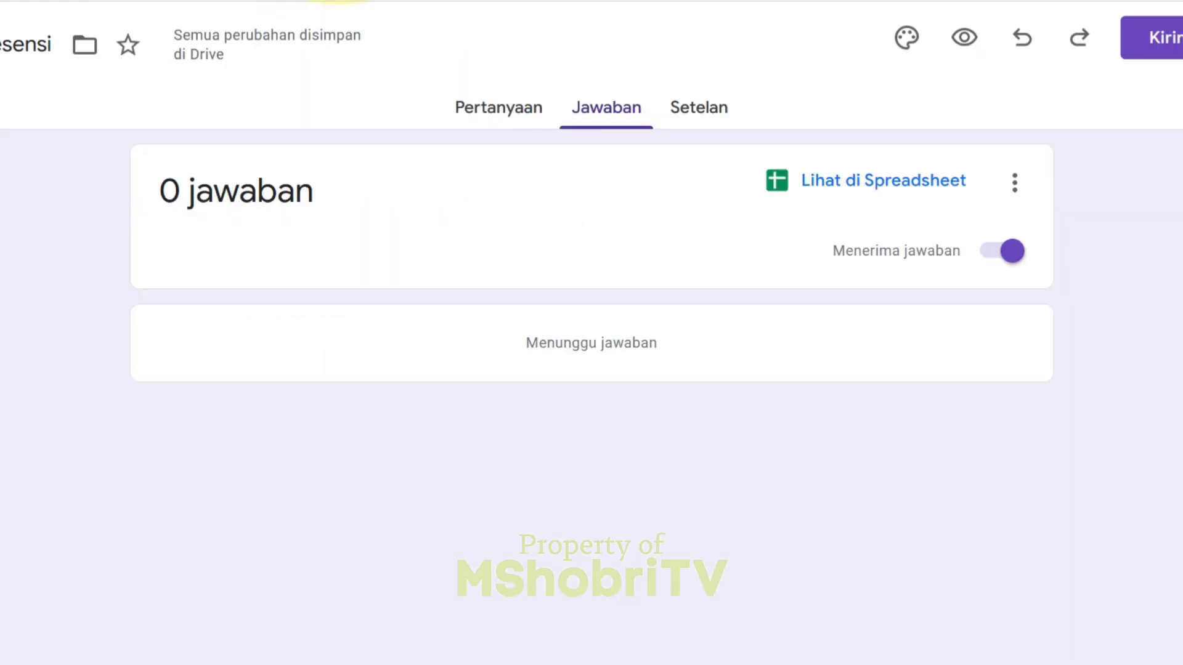
{"action": "left_click", "coordinate": [475, 105]}
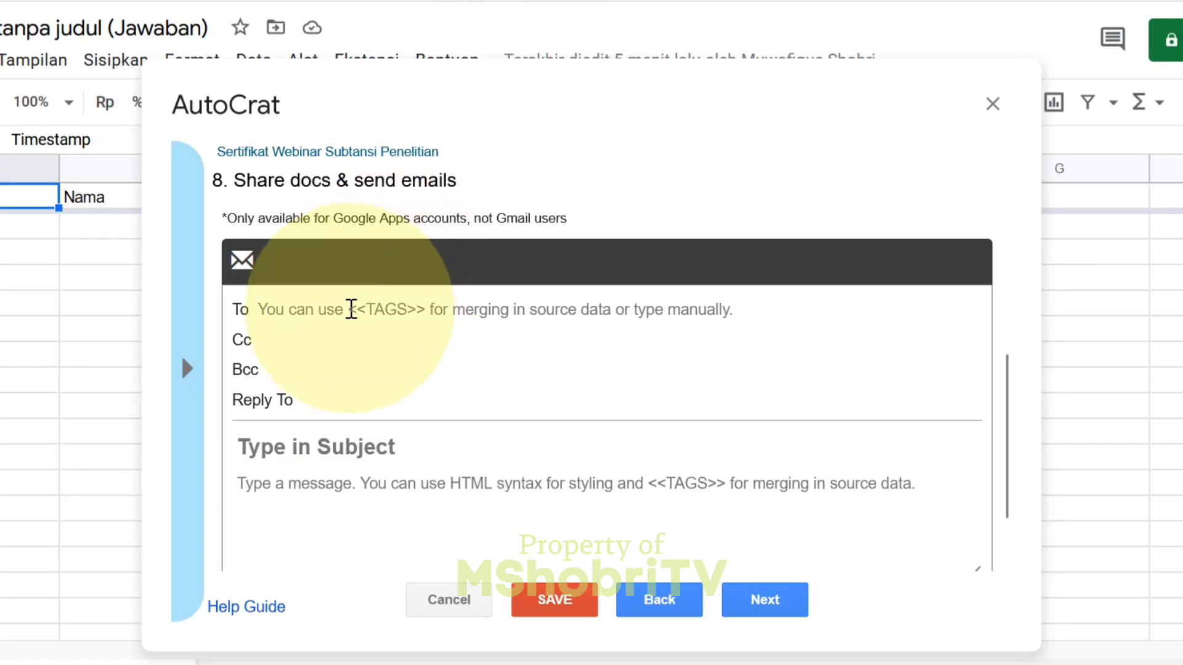
{"action": "left_click", "coordinate": [330, 309]}
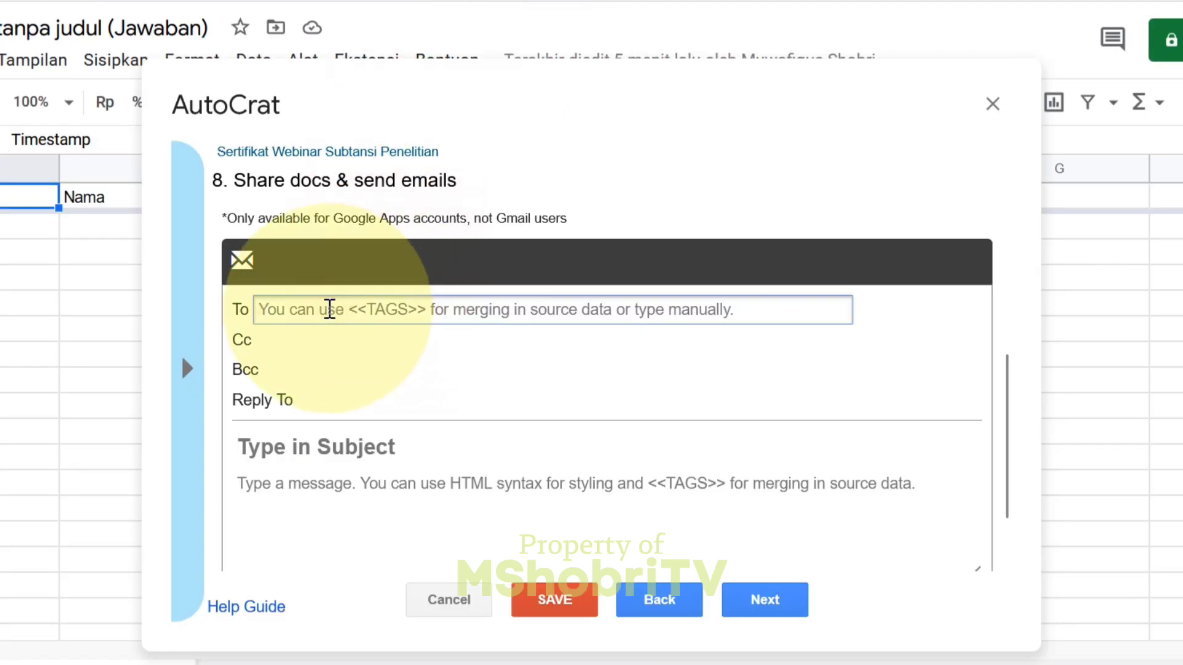
- Send emails to <<Email>> with the subject 'Sertifikat Webinar <<Nama>>'
{"action": "type", "text": "<"}
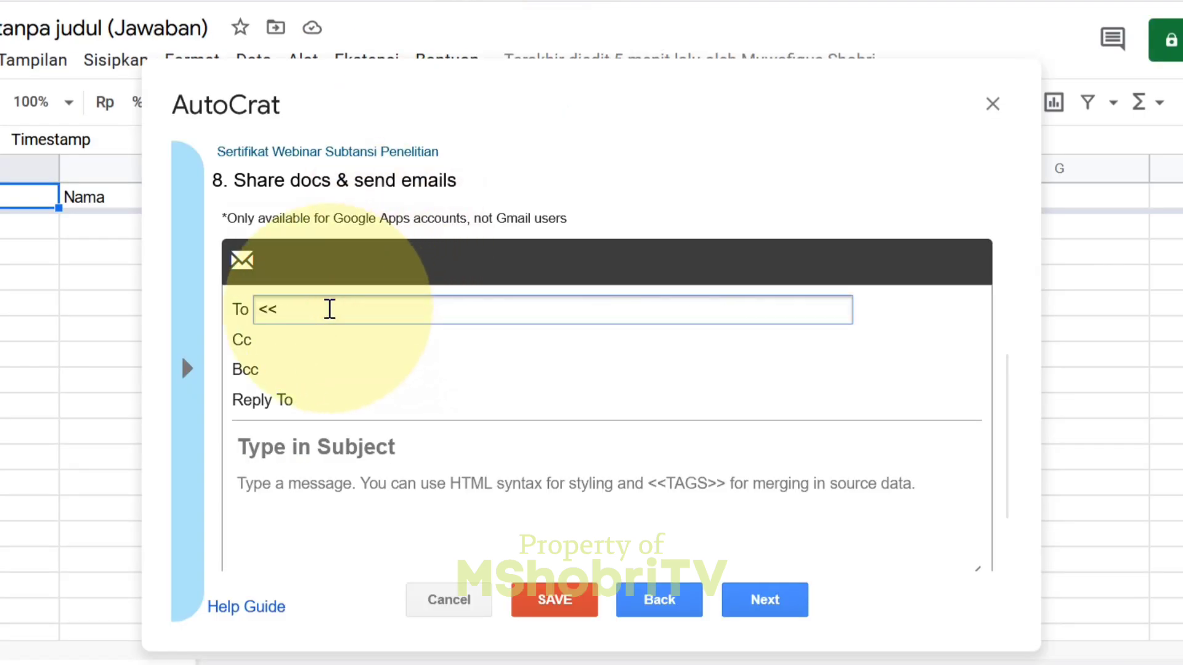
{"action": "type", "text": "<Emai"}
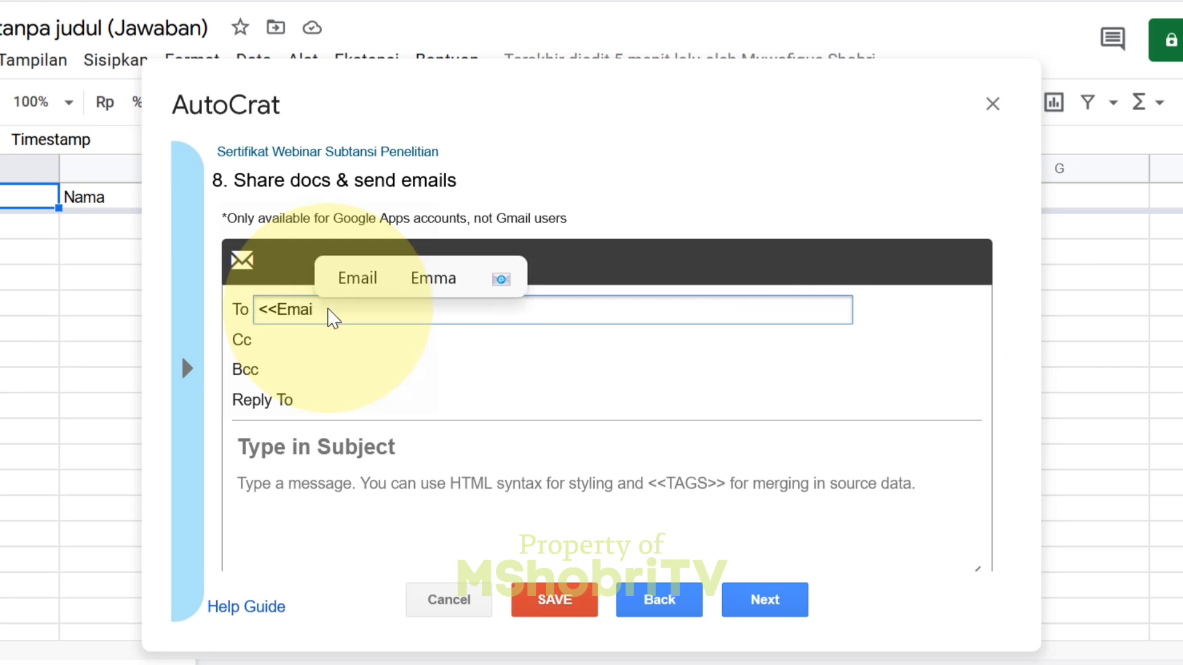
{"action": "type", "text": "l>>"}
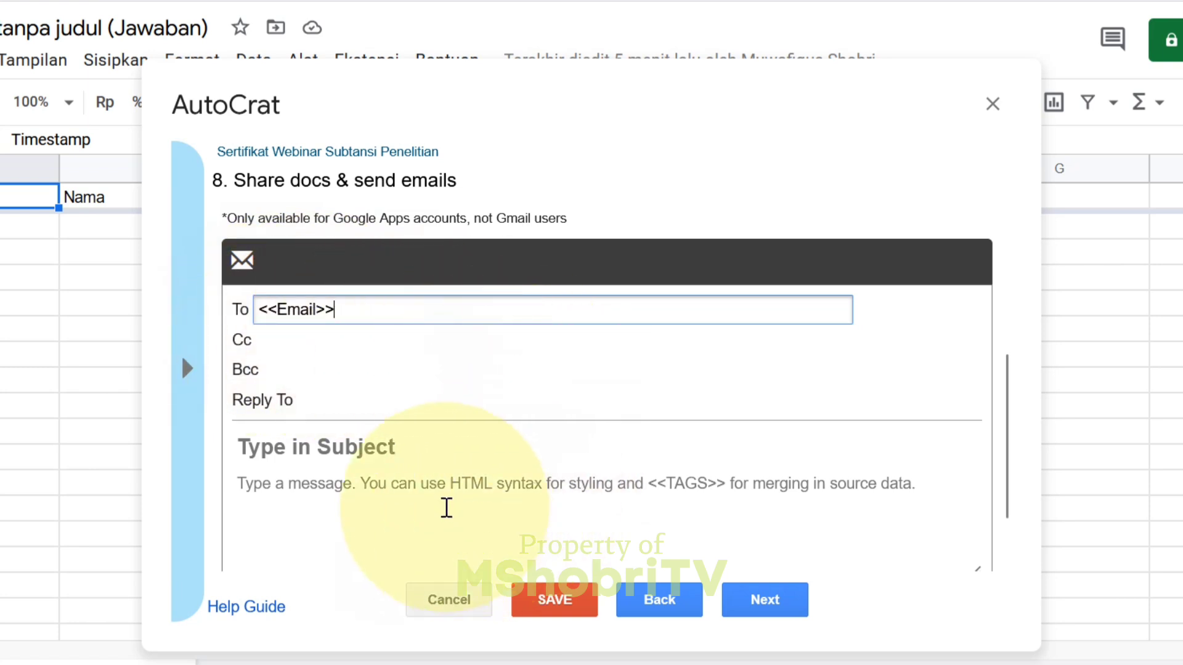
{"action": "left_click", "coordinate": [354, 445]}
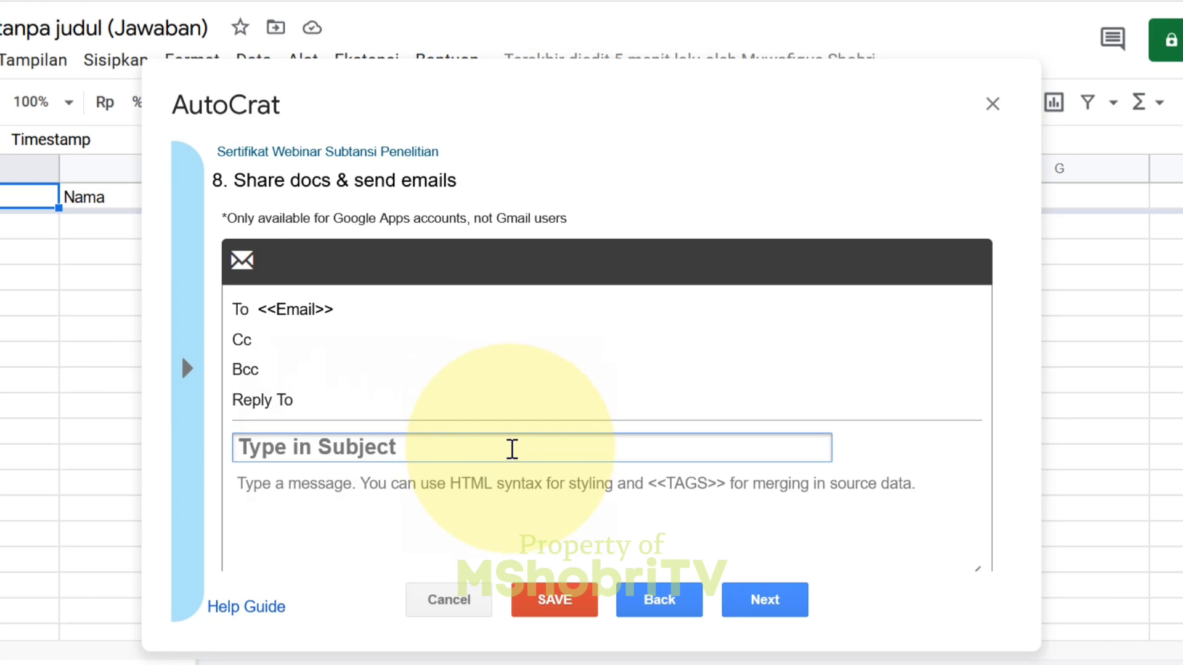
{"action": "type", "text": "Sert"}
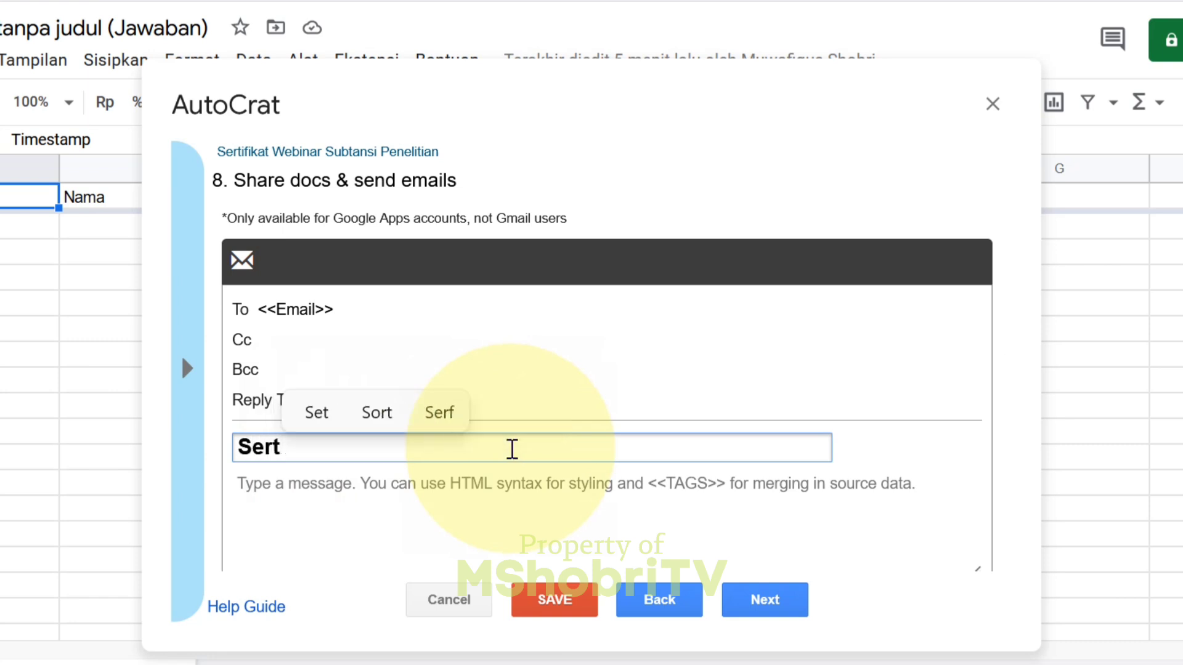
{"action": "type", "text": "ifikat "}
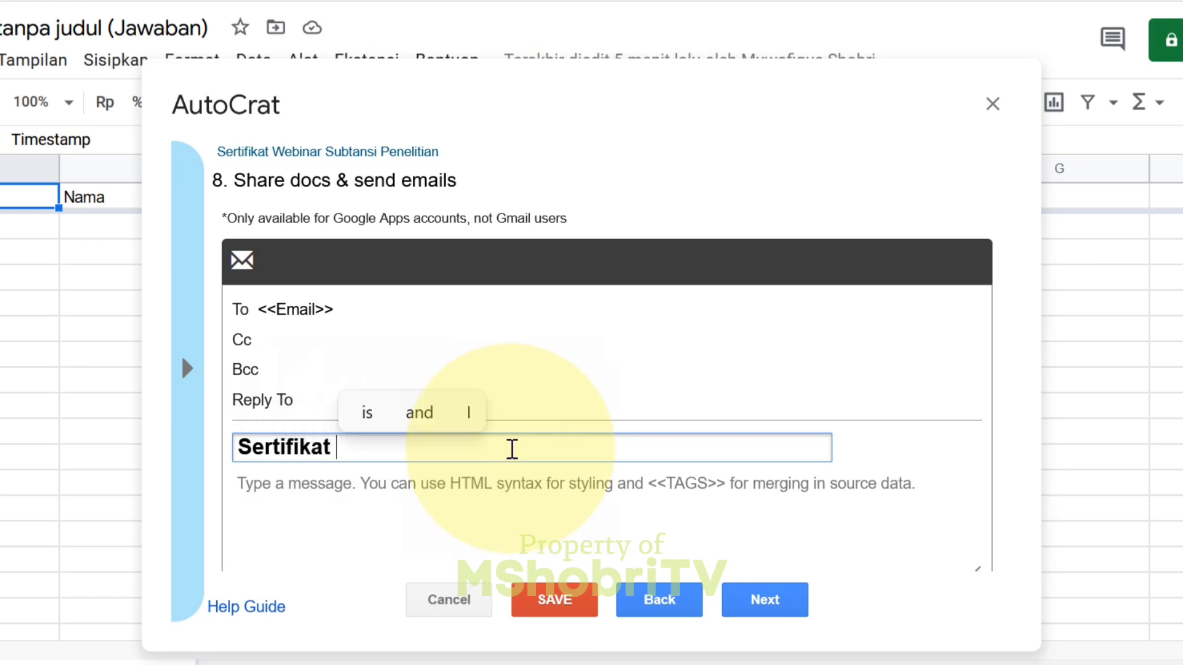
{"action": "type", "text": "We"}
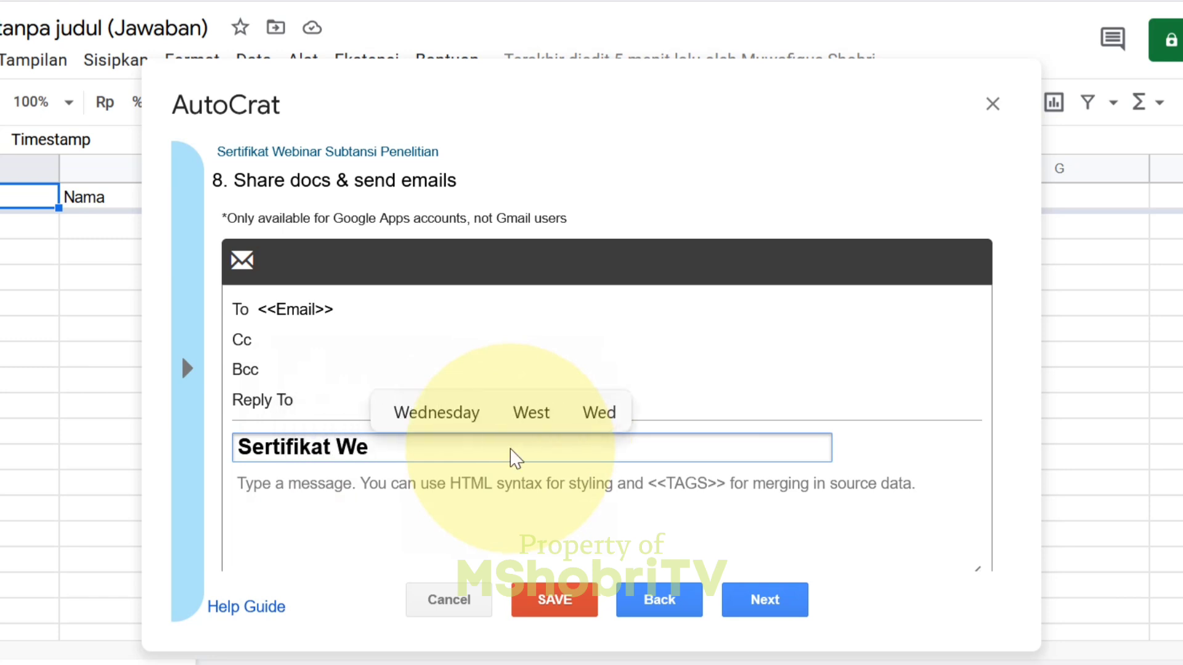
{"action": "type", "text": "binar"}
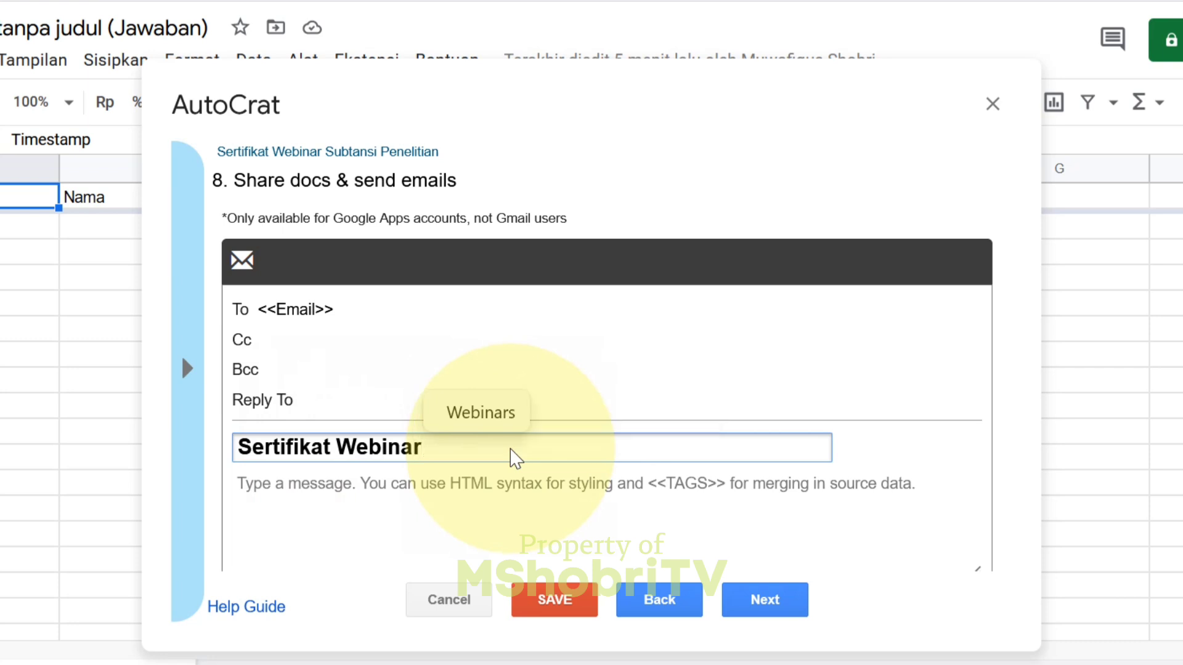
{"action": "type", "text": " a"}
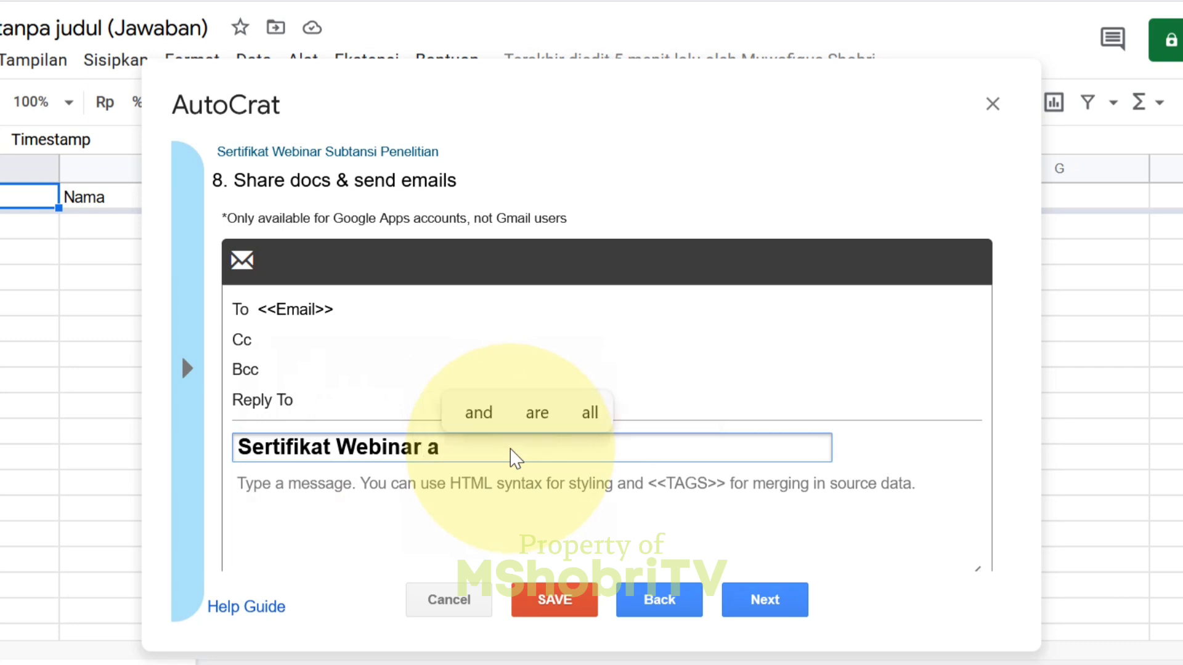
{"action": "key", "text": "BackSpace"}
{"action": "key", "text": "BackSpace"}
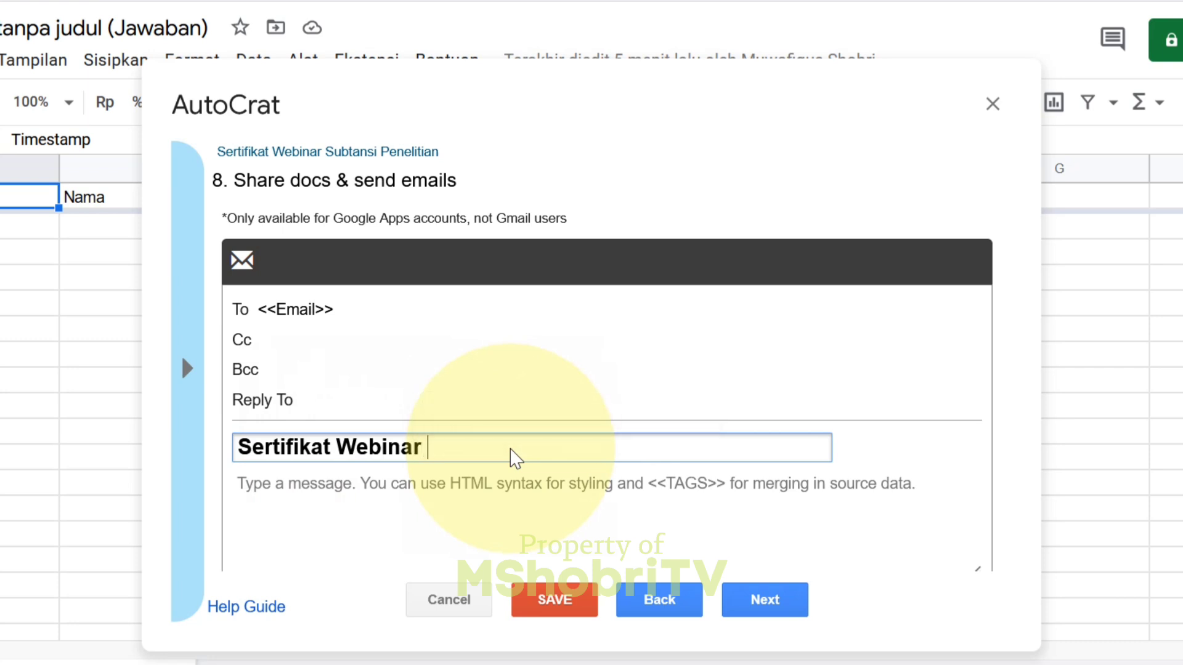
{"action": "type", "text": "<<Nama>>"}
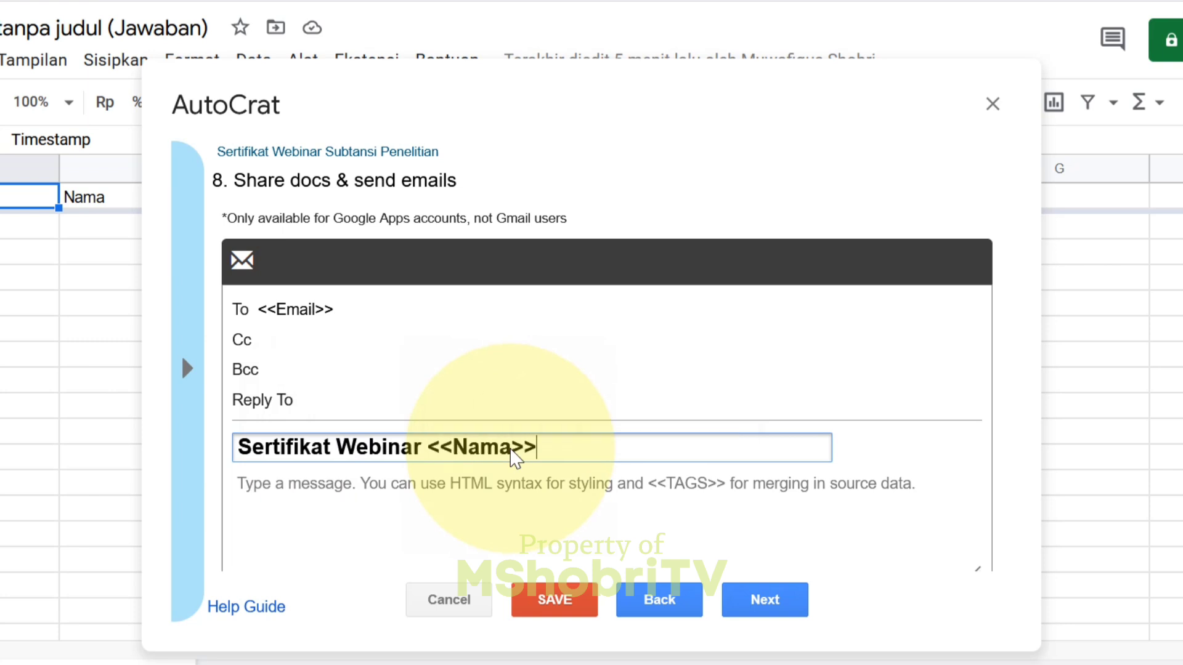
{"action": "left_click", "coordinate": [515, 490]}
{"action": "left_click_drag", "start_coordinate": [1005, 487], "coordinate": [1000, 542]}
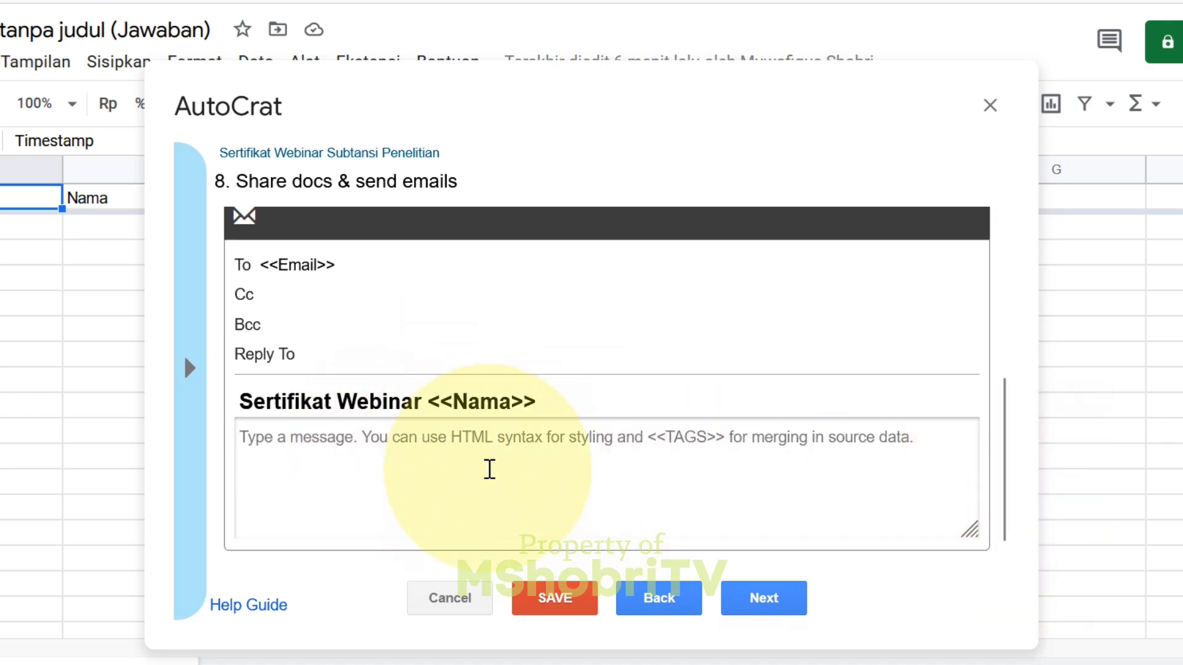
{"action": "type", "text": "Ass"}
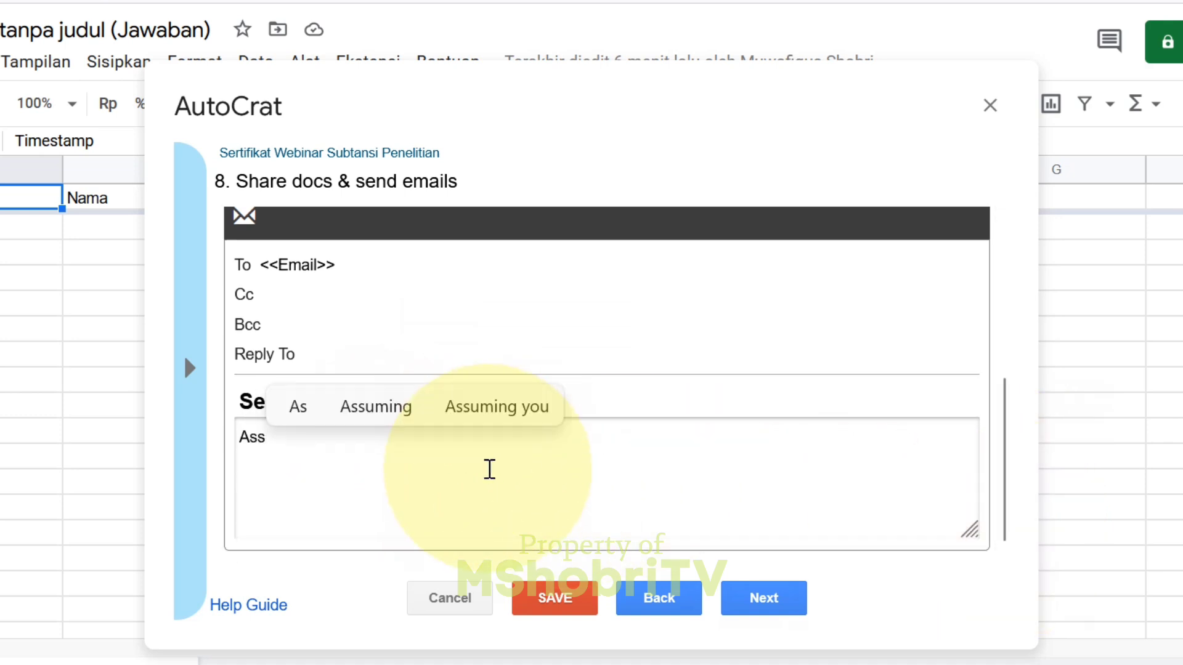
{"action": "type", "text": "alamu'a"}
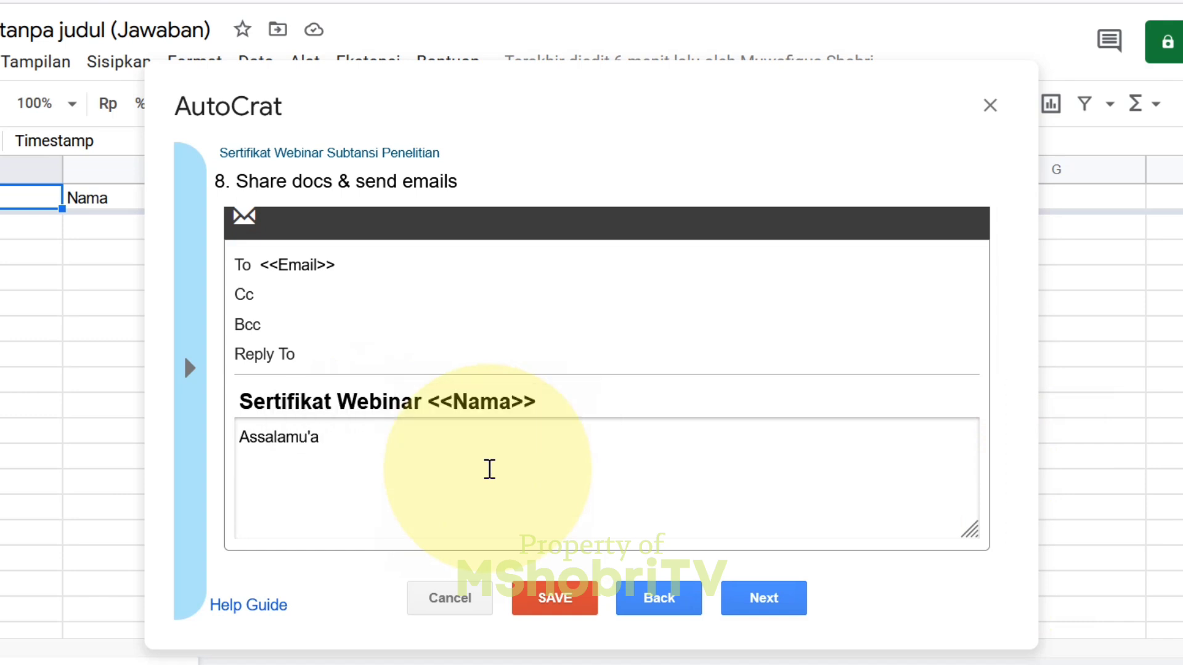
{"action": "type", "text": "laikum"}
{"action": "key", "text": "Return"}
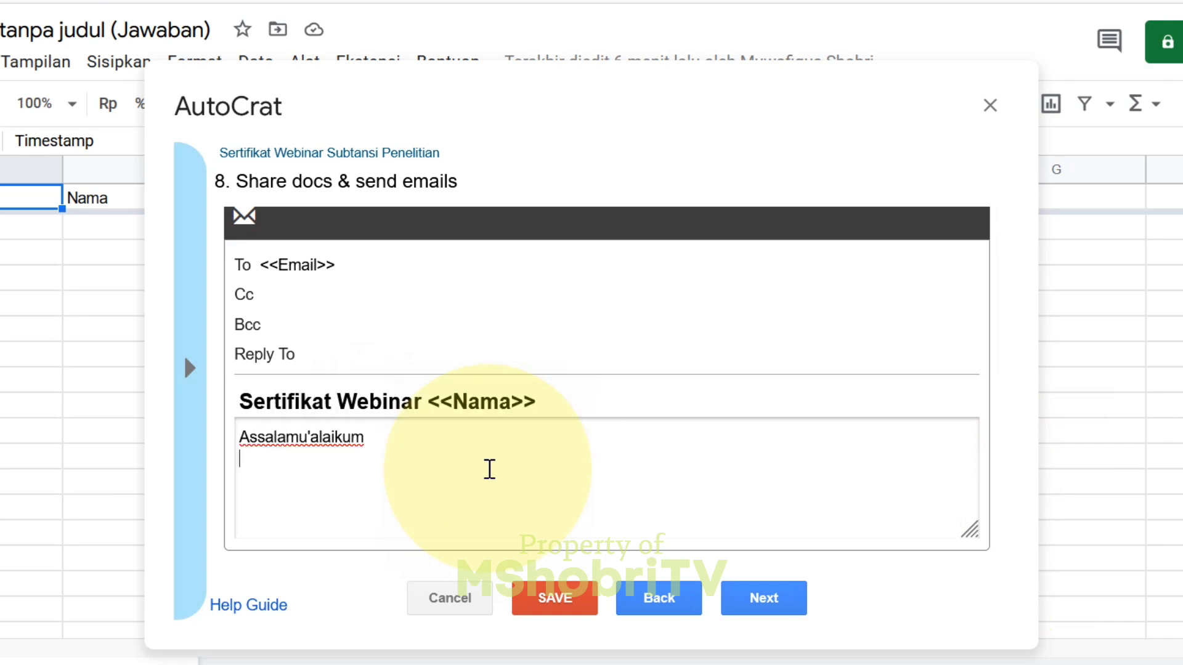
{"action": "type", "text": "Berikut"}
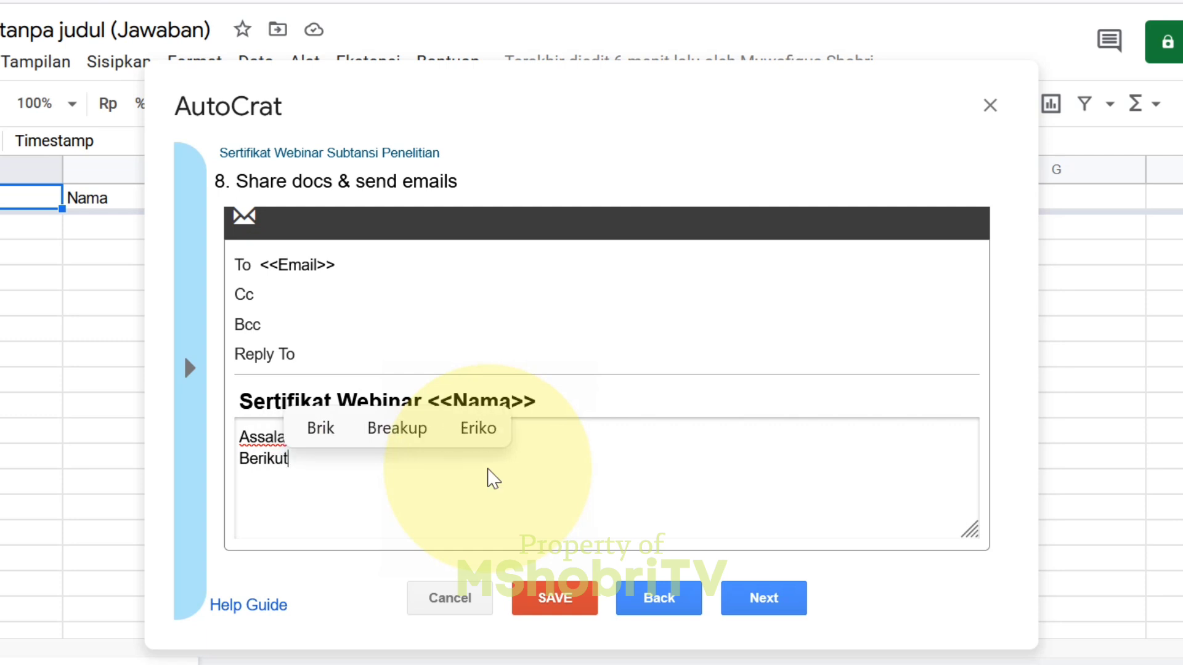
{"action": "type", "text": " kami kiri"}
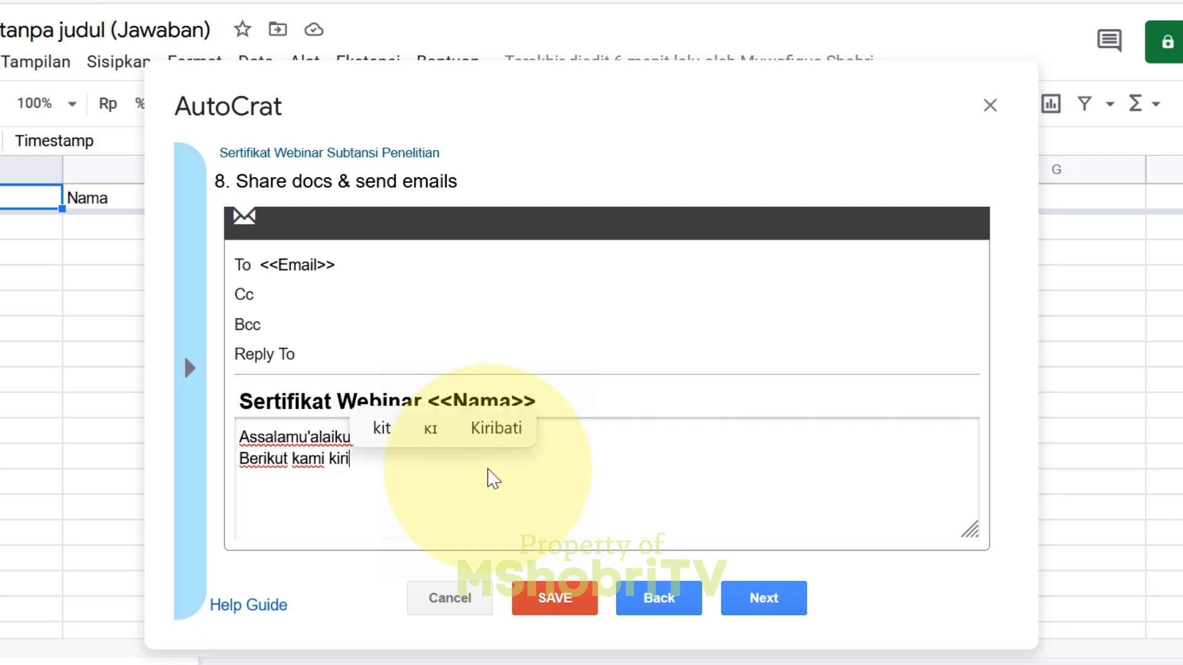
{"action": "type", "text": "mkan sertifikat"}
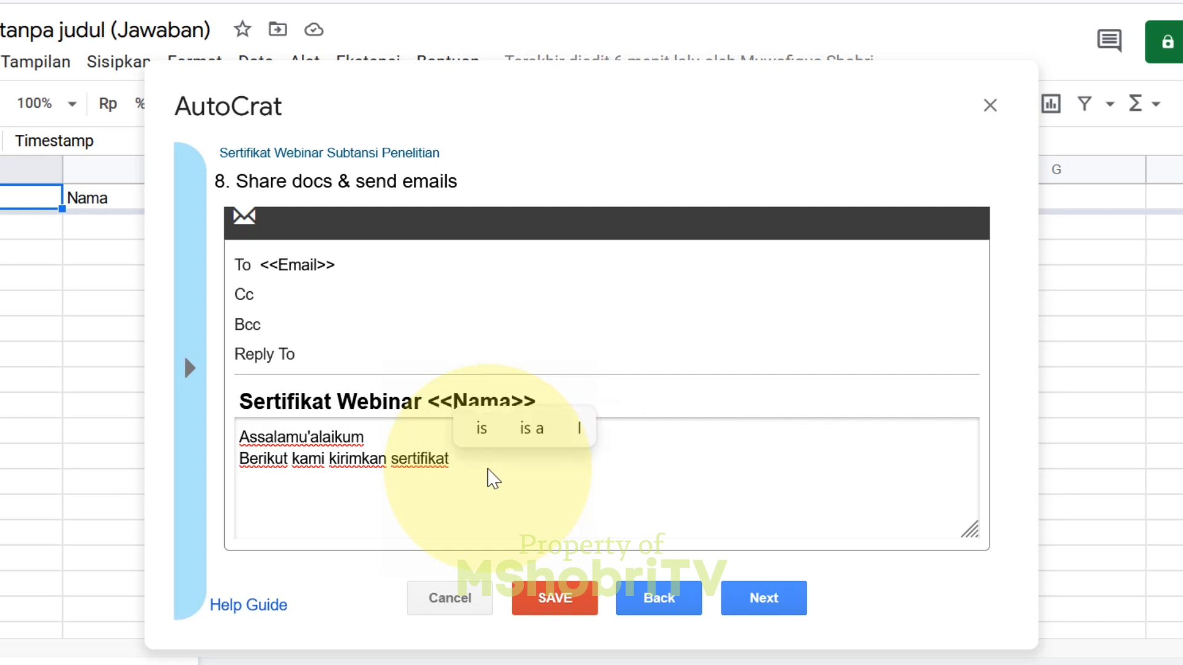
{"action": "type", "text": " Webinar"}
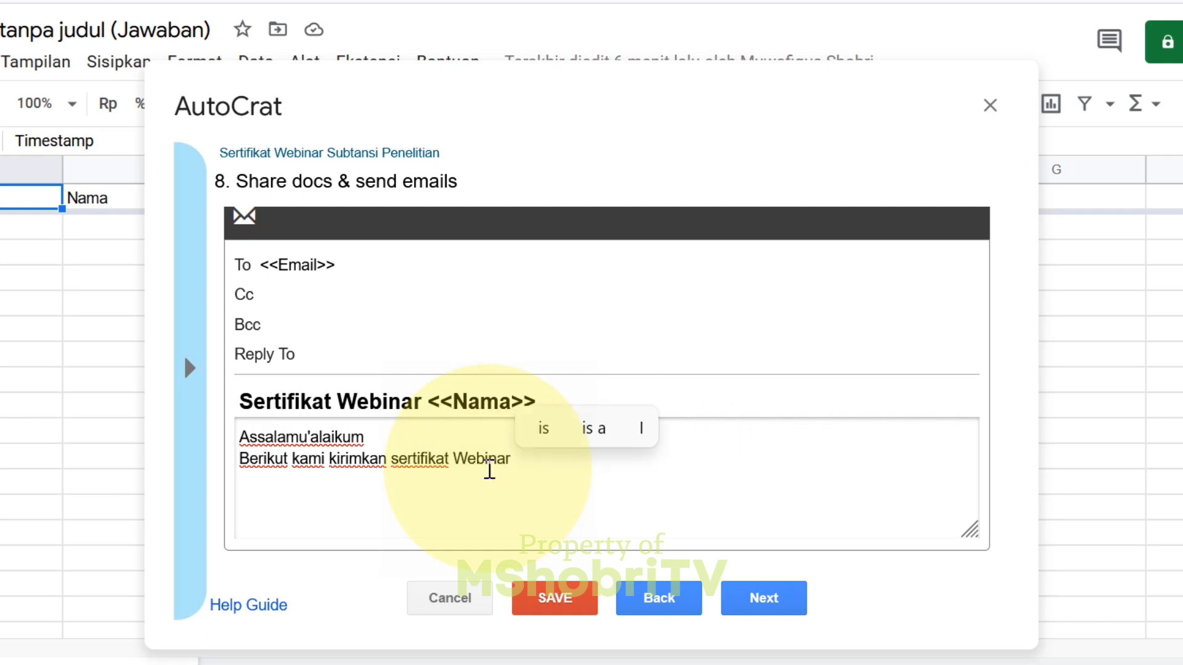
{"action": "type", "text": " Subtansi Pene"}
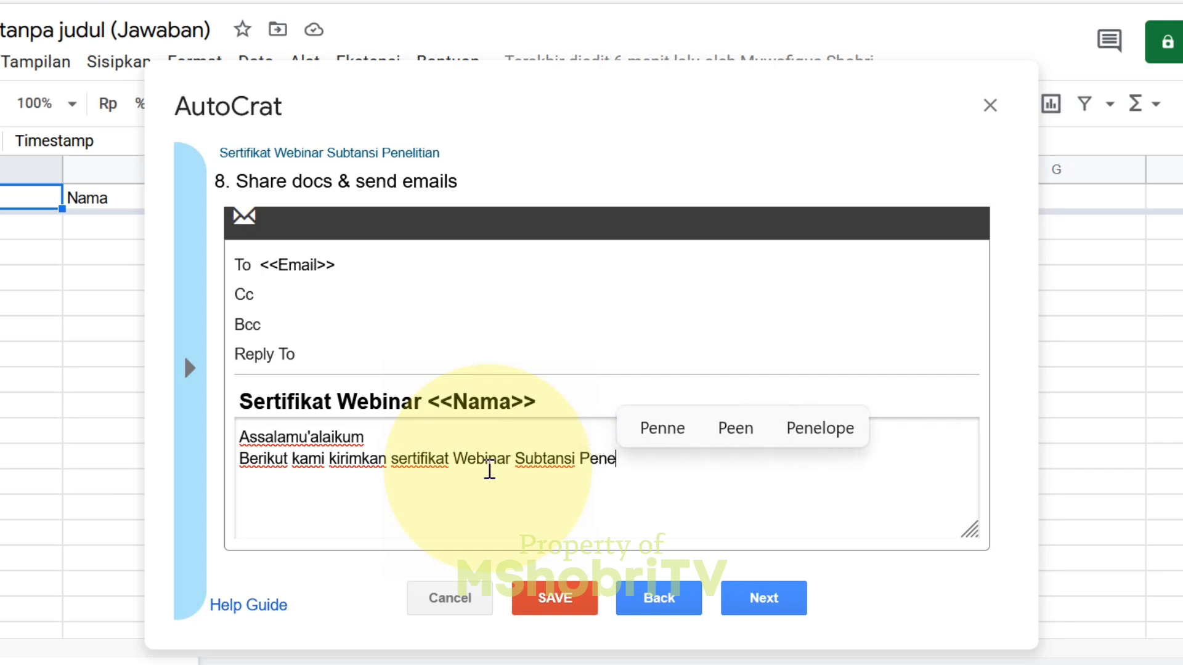
{"action": "type", "text": "litian dengan tema \"Menggiatkan Mahasiswa Menghasilkan Karya Tulis Ilmiah\"  Terimakasih Prodi MPI STAIHA Bawean"}
{"action": "key", "text": "Return"}
{"action": "type", "text": "ht"}
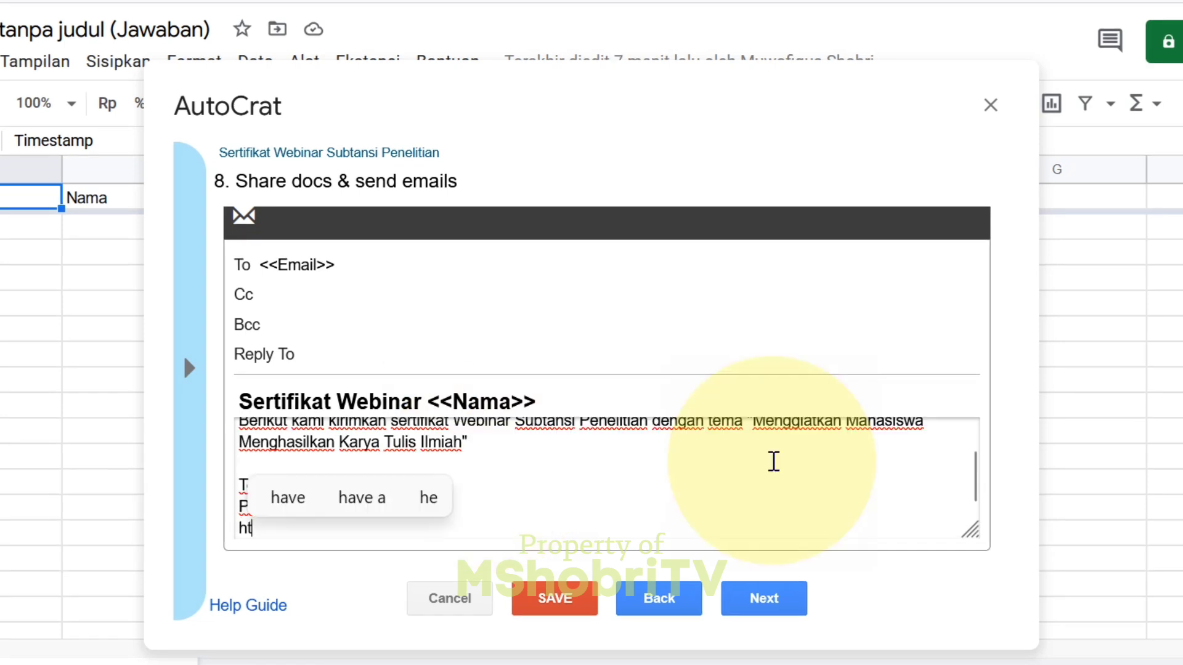
{"action": "type", "text": "tps://"}
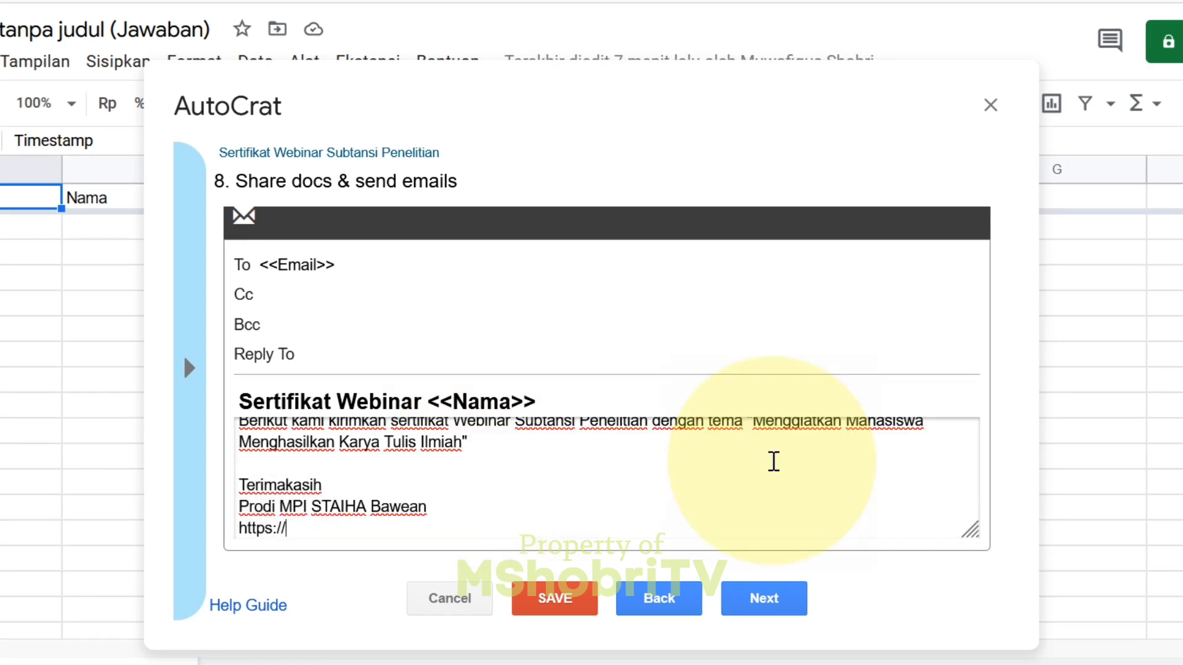
{"action": "type", "text": "mpi."}
{"action": "type", "text": "mp"}
{"action": "type", "text": "stai"}
{"action": "type", "text": "h"}
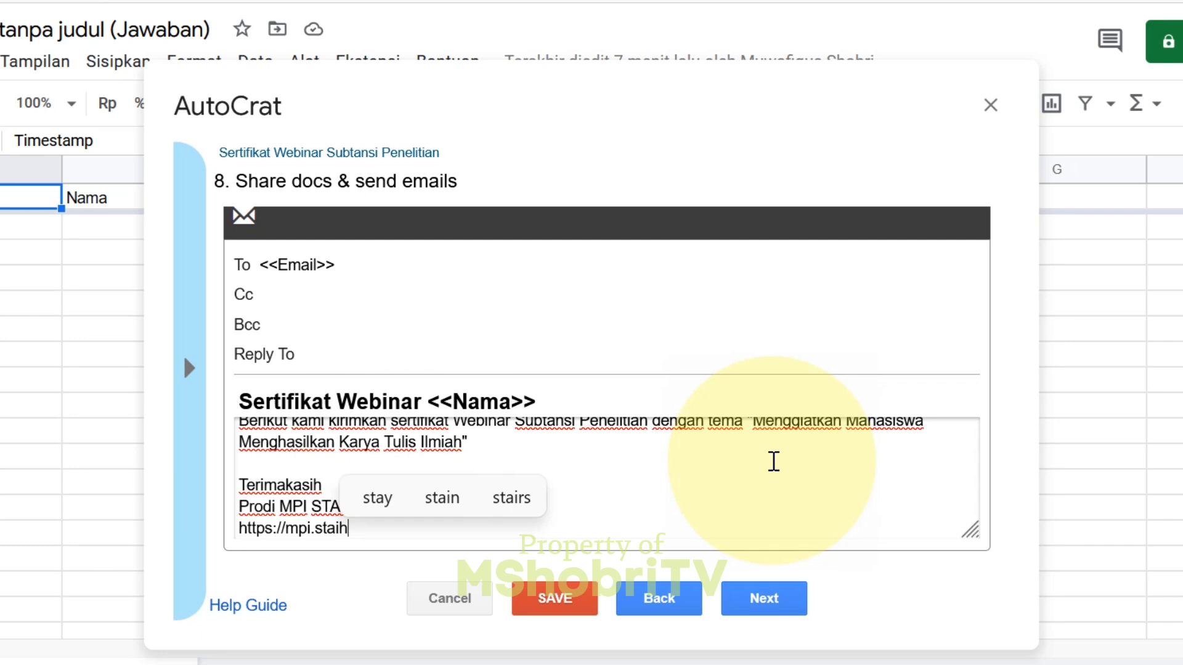
{"action": "type", "text": "a.ac.id"}
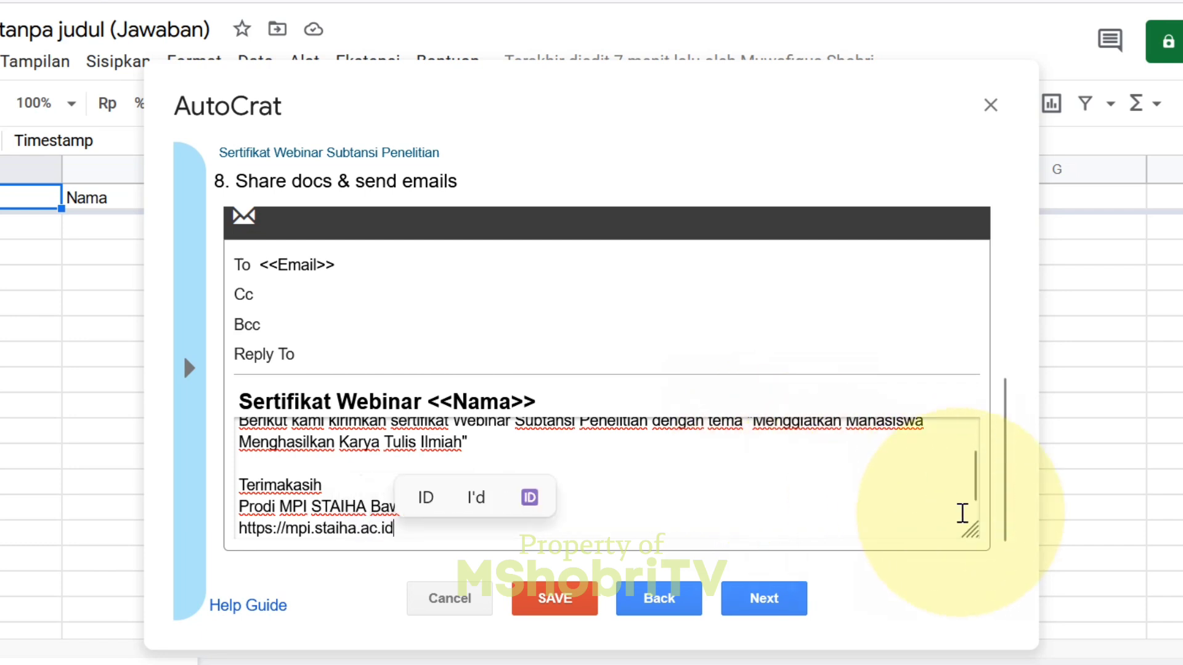
- Insert 'untuk atas nama <<Nama>>' after Ilmiah" in the message body
{"action": "scroll", "coordinate": [977, 476], "scroll_direction": "up", "scroll_amount": 2}
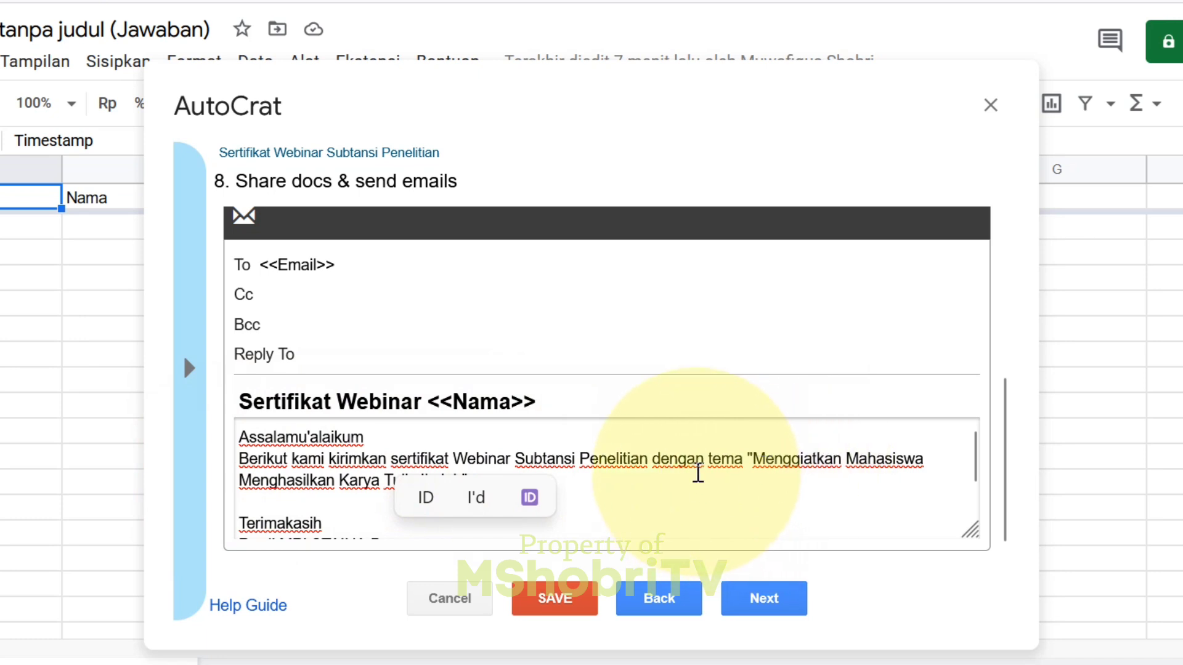
{"action": "scroll", "coordinate": [980, 471], "scroll_direction": "down", "scroll_amount": 3}
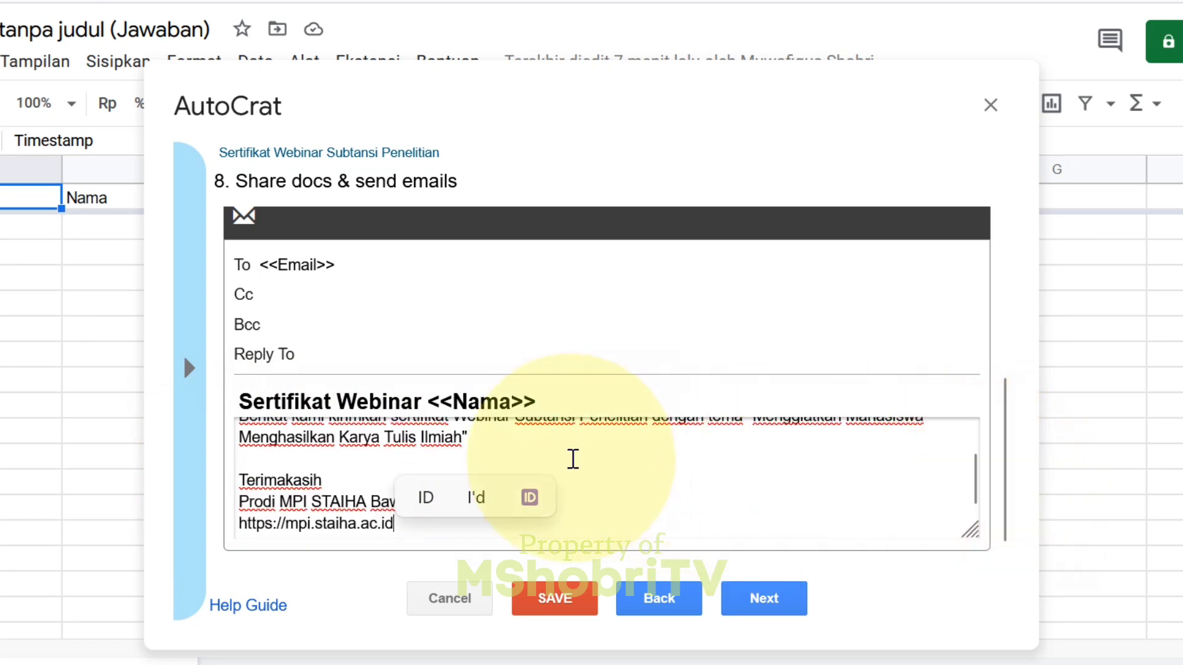
{"action": "left_click", "coordinate": [509, 439]}
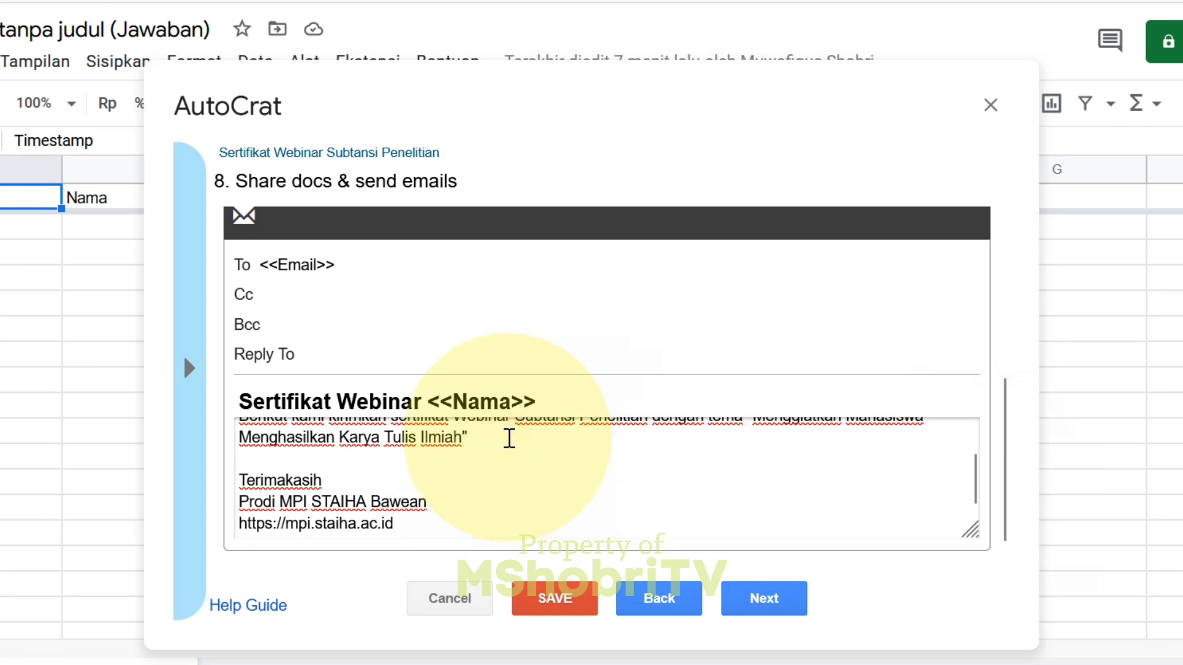
{"action": "type", "text": "untuk atas nama <"}
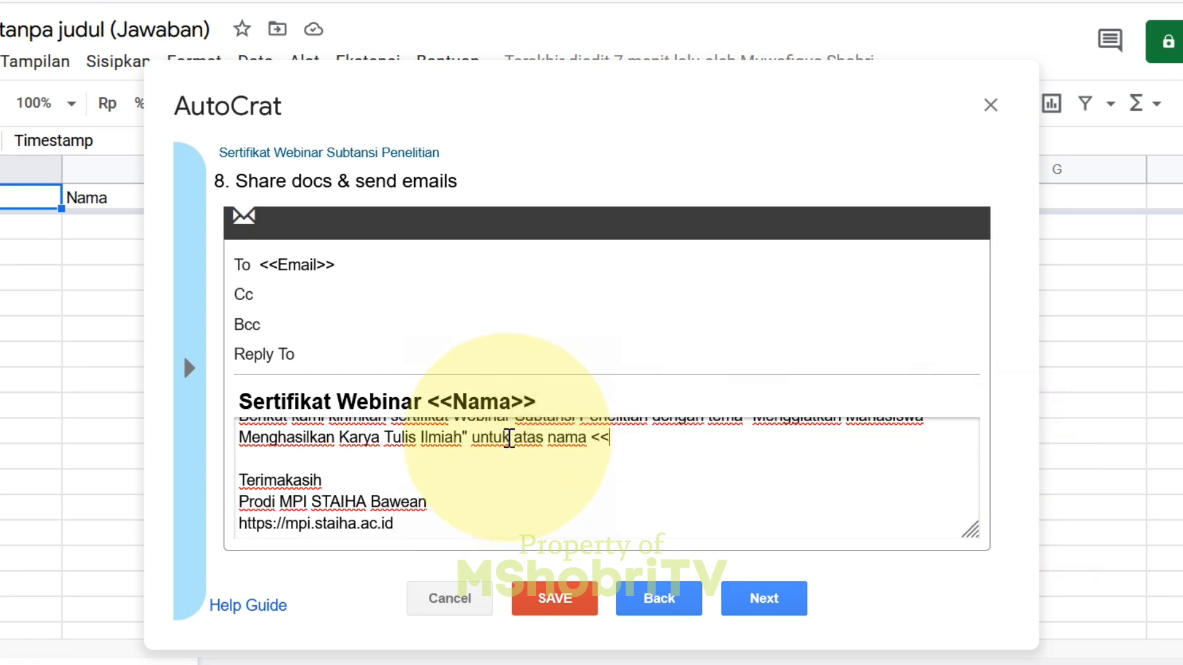
{"action": "type", "text": "<Nama>>"}
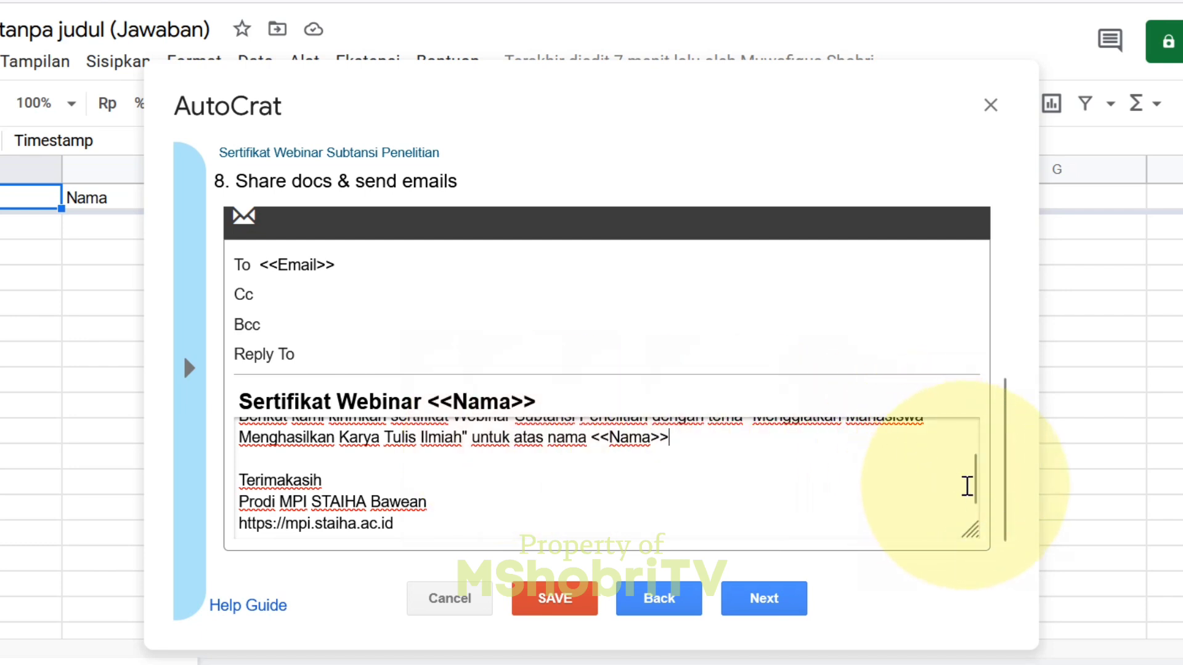
{"action": "left_click_drag", "start_coordinate": [974, 488], "coordinate": [975, 449]}
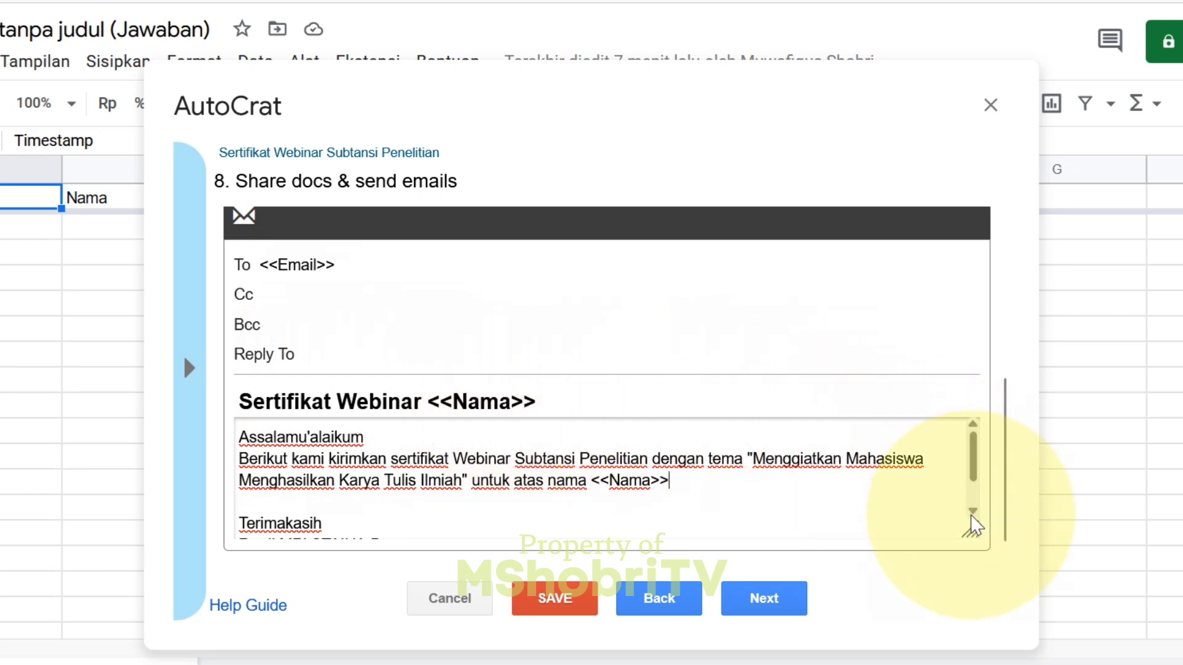
{"action": "mouse_move", "coordinate": [972, 454]}
{"action": "left_mouse_down"}
{"action": "mouse_move", "coordinate": [970, 528]}
{"action": "mouse_move", "coordinate": [975, 439]}
{"action": "mouse_move", "coordinate": [1007, 396]}
{"action": "mouse_move", "coordinate": [1004, 224]}
{"action": "left_mouse_up"}
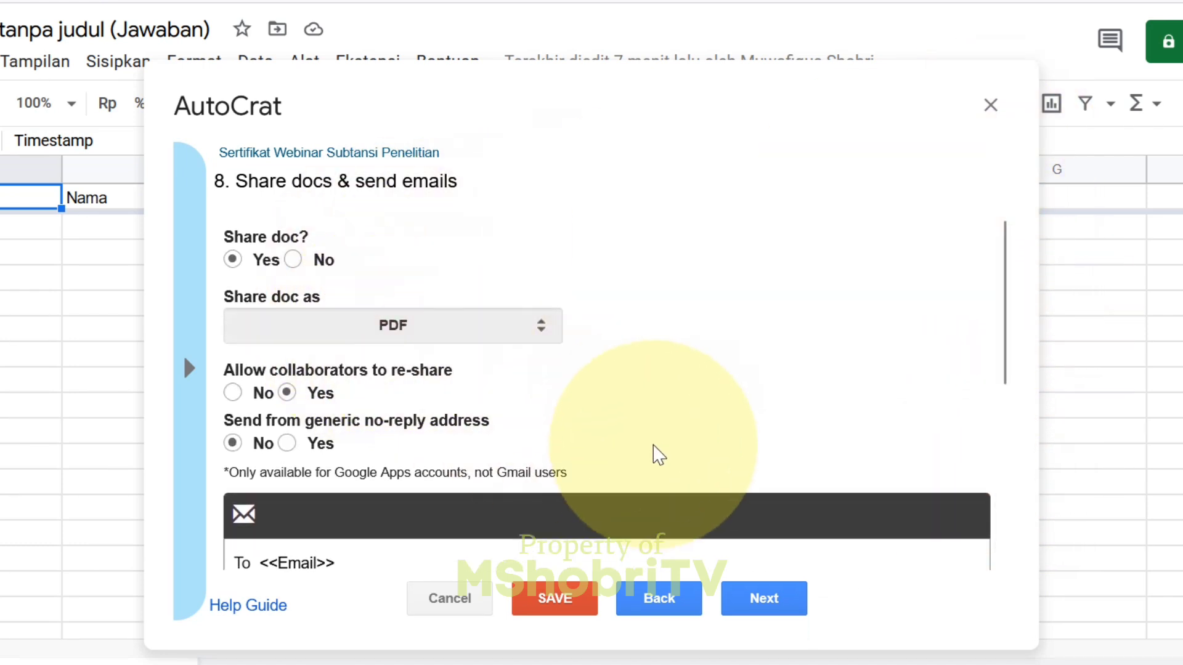
- Set the job to run on every form submission, then save it and close the jobs list
{"action": "left_click", "coordinate": [778, 599]}
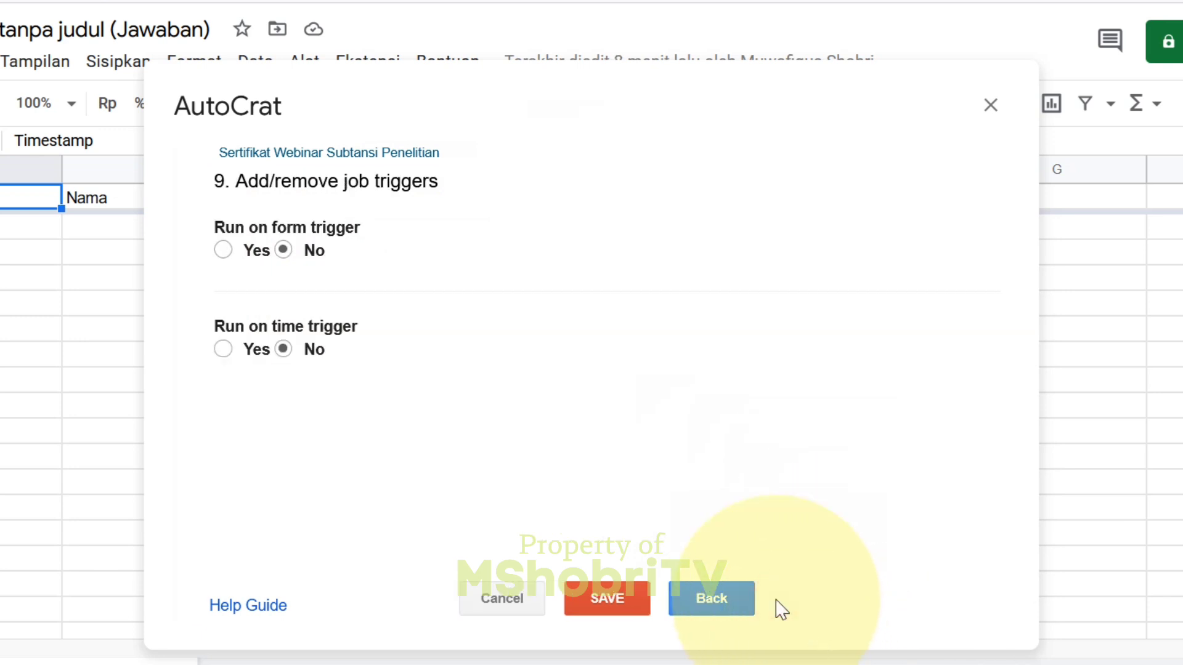
{"action": "left_click", "coordinate": [222, 250]}
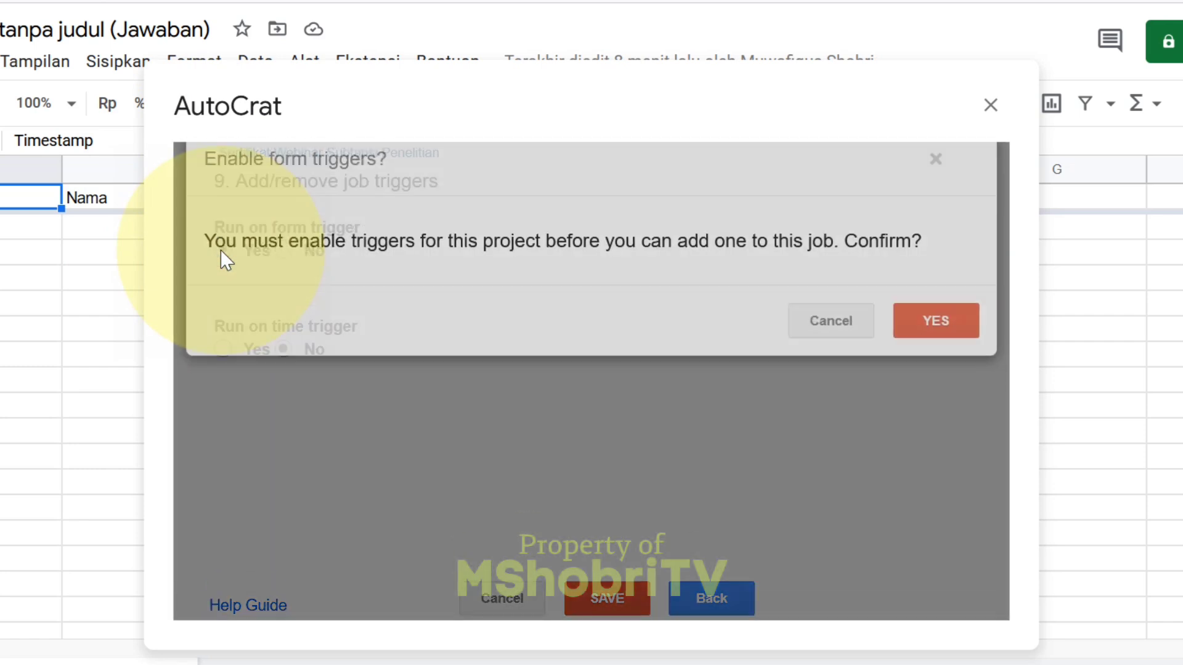
{"action": "left_click", "coordinate": [961, 356]}
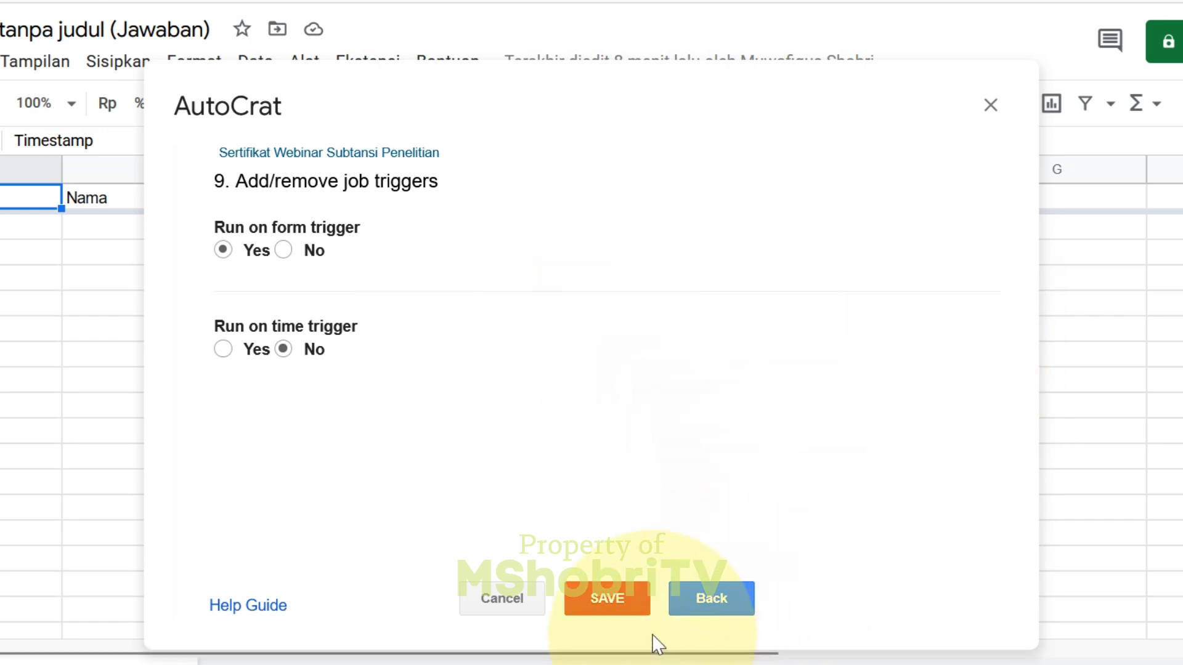
{"action": "left_click", "coordinate": [622, 607]}
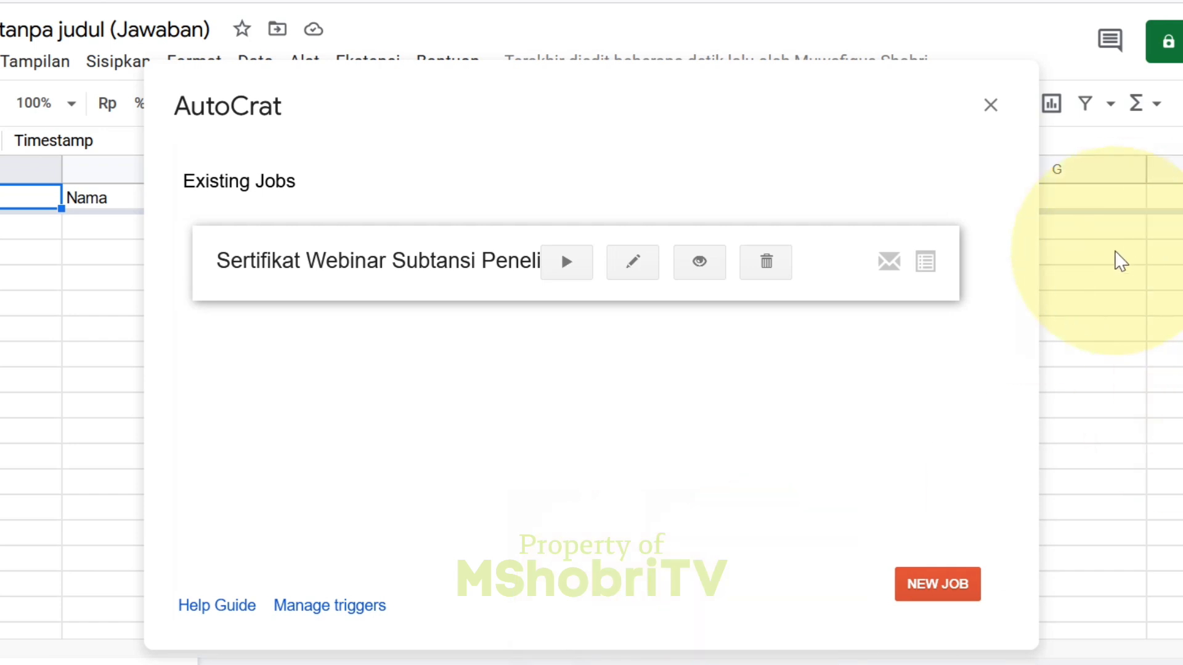
{"action": "left_click", "coordinate": [991, 107]}
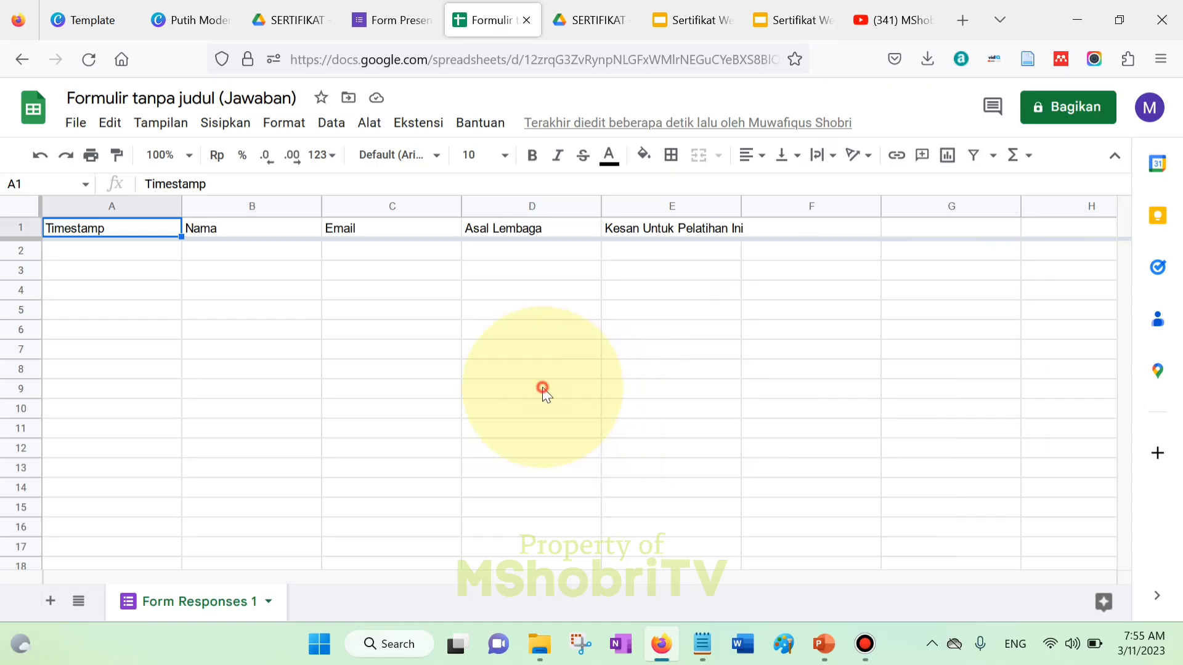
- Open a fill-in preview of Form Presensi, then minimise the browser
{"action": "left_click", "coordinate": [527, 404]}
{"action": "left_click", "coordinate": [401, 12]}
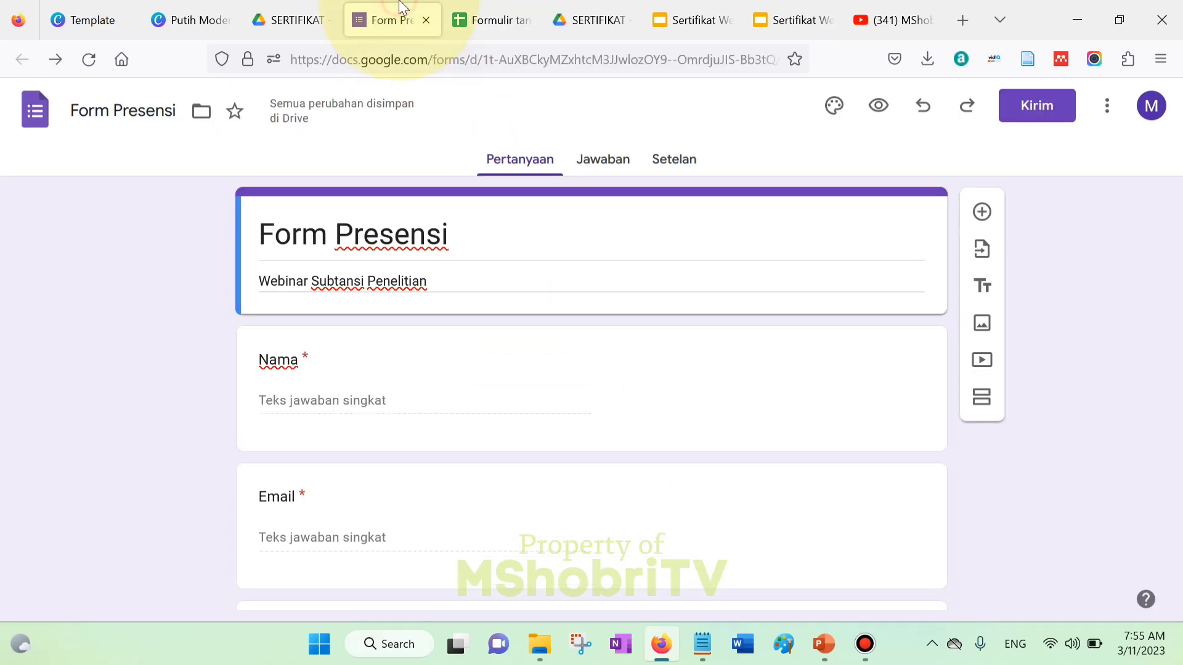
{"action": "left_click", "coordinate": [879, 105]}
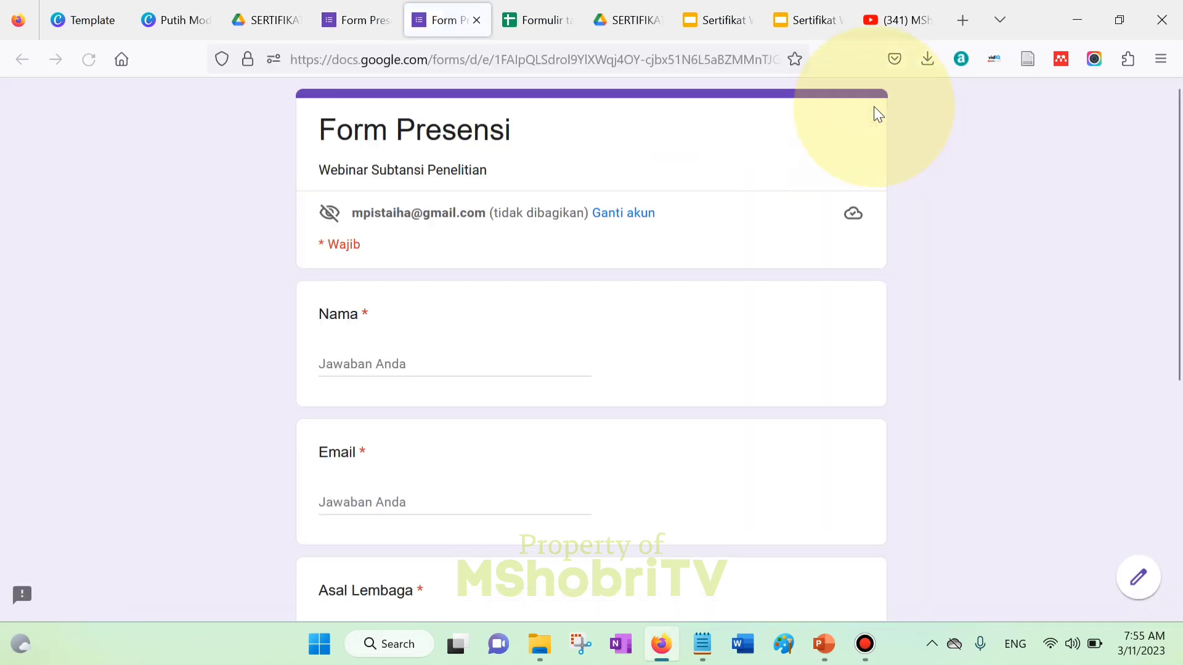
{"action": "scroll", "coordinate": [1180, 230], "scroll_direction": "down", "scroll_amount": 5}
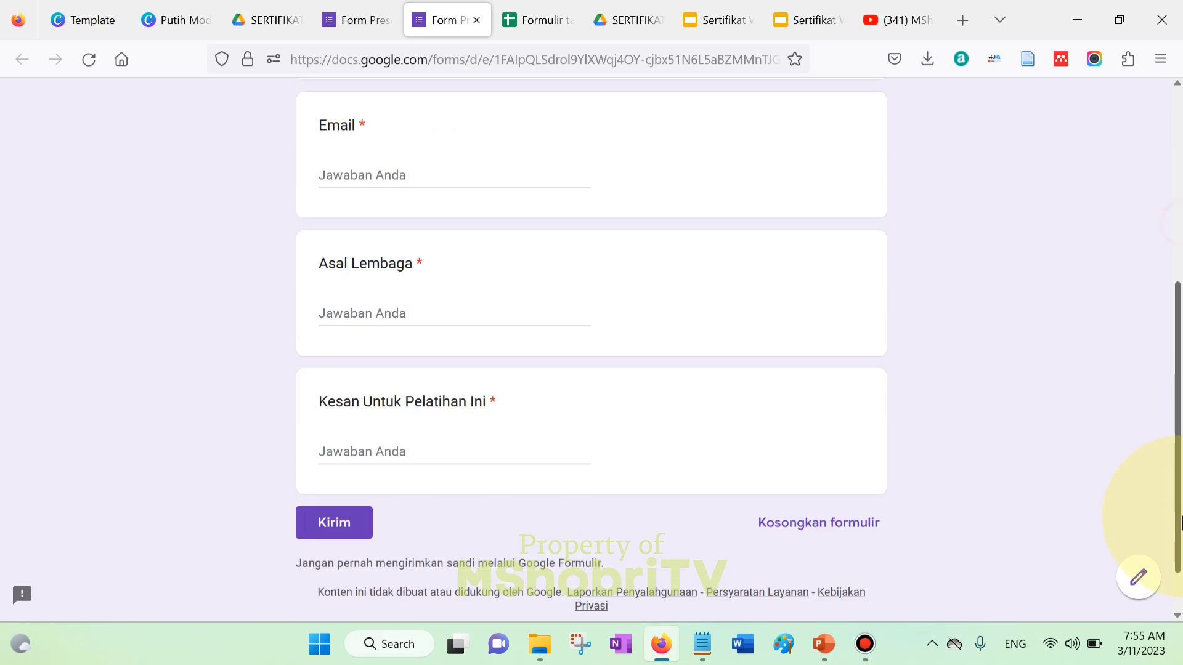
{"action": "scroll", "coordinate": [1180, 234], "scroll_direction": "up", "scroll_amount": 5}
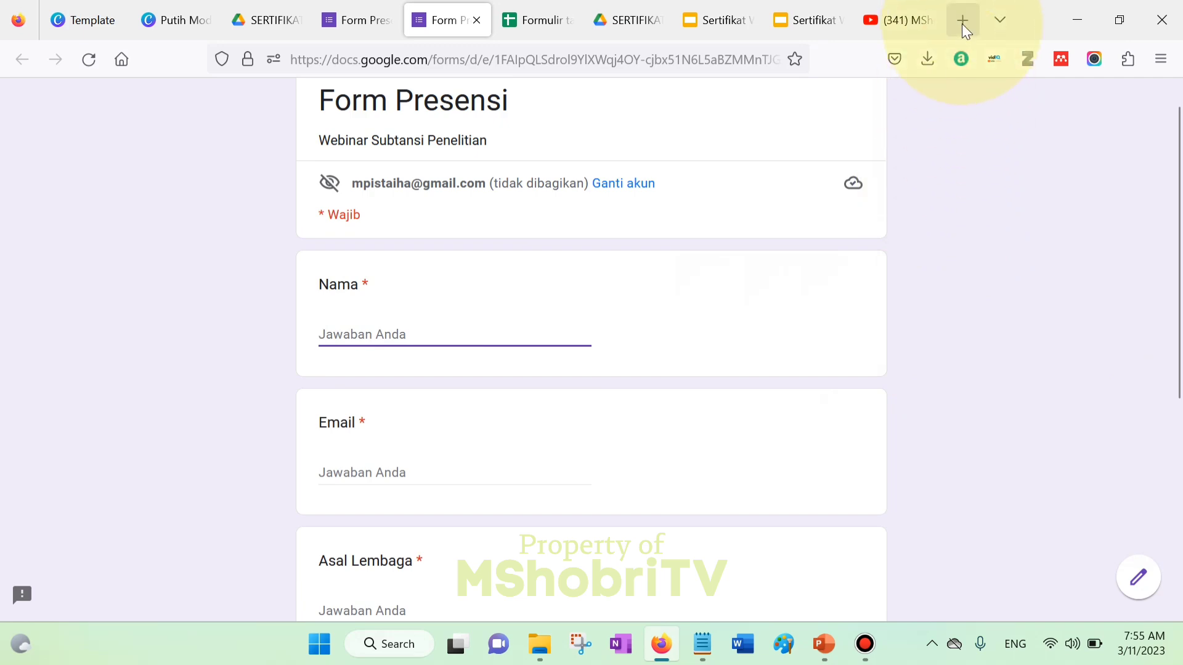
{"action": "left_click", "coordinate": [1085, 9]}
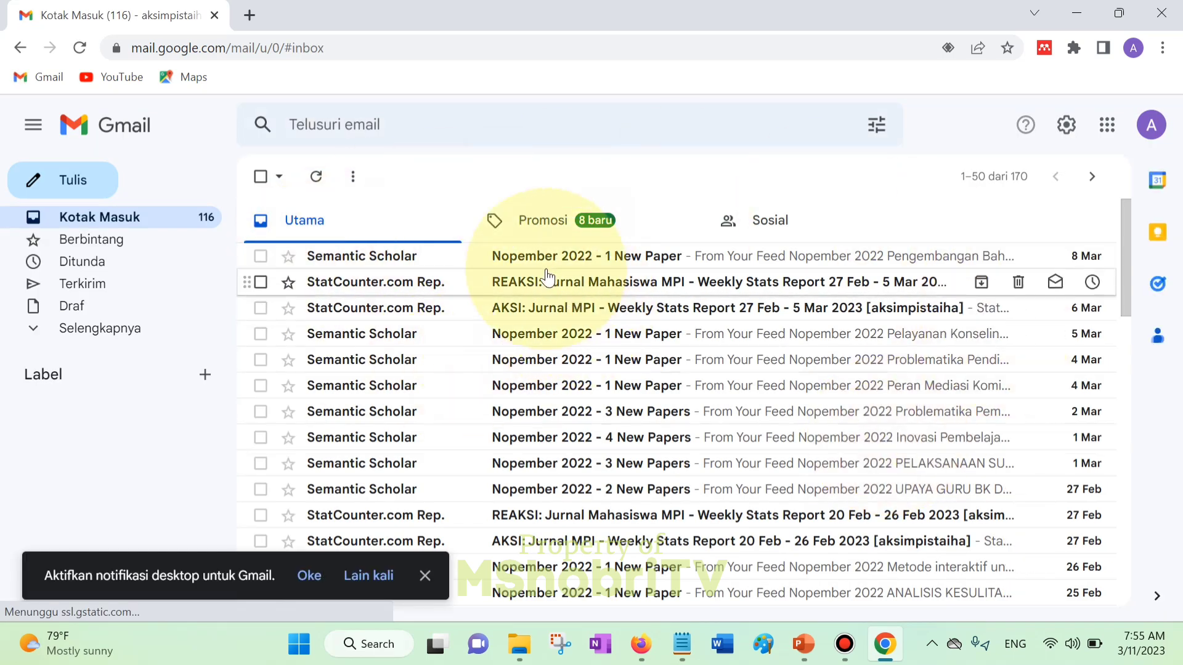
- Open the top Semantic Scholar email to check the inbox's recipient address, then return to the form
{"action": "left_click", "coordinate": [533, 257]}
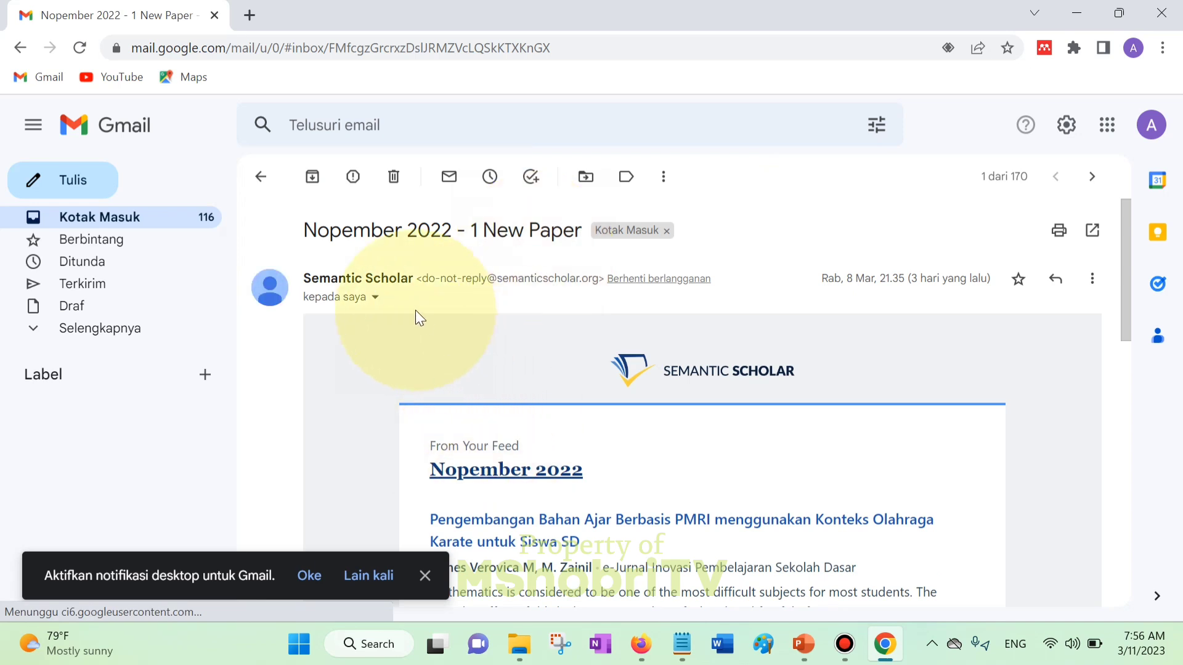
{"action": "left_click", "coordinate": [377, 298]}
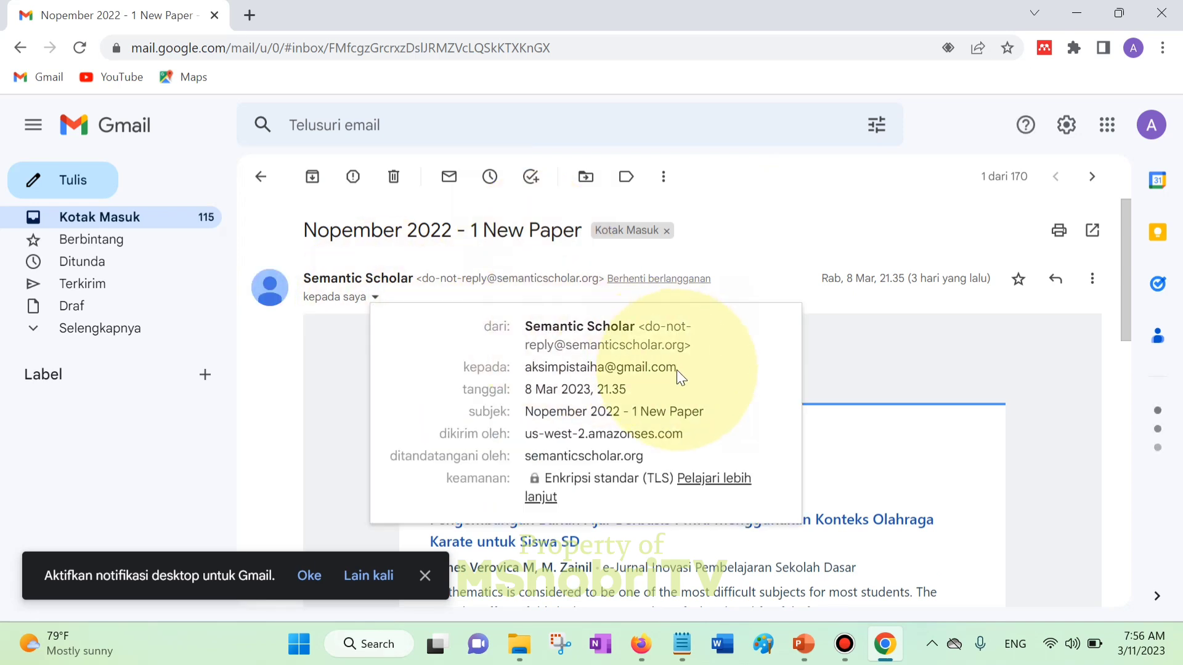
{"action": "left_click_drag", "start_coordinate": [676, 370], "coordinate": [525, 369]}
{"action": "key", "text": "ctrl+c"}
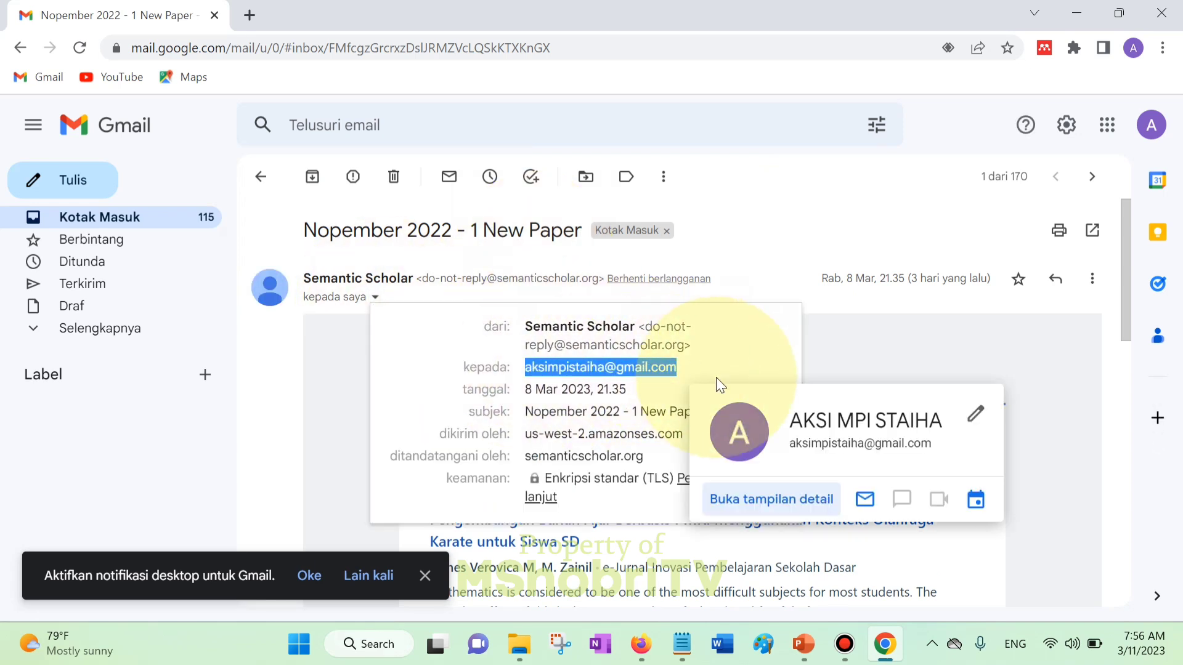
{"action": "left_click", "coordinate": [136, 228]}
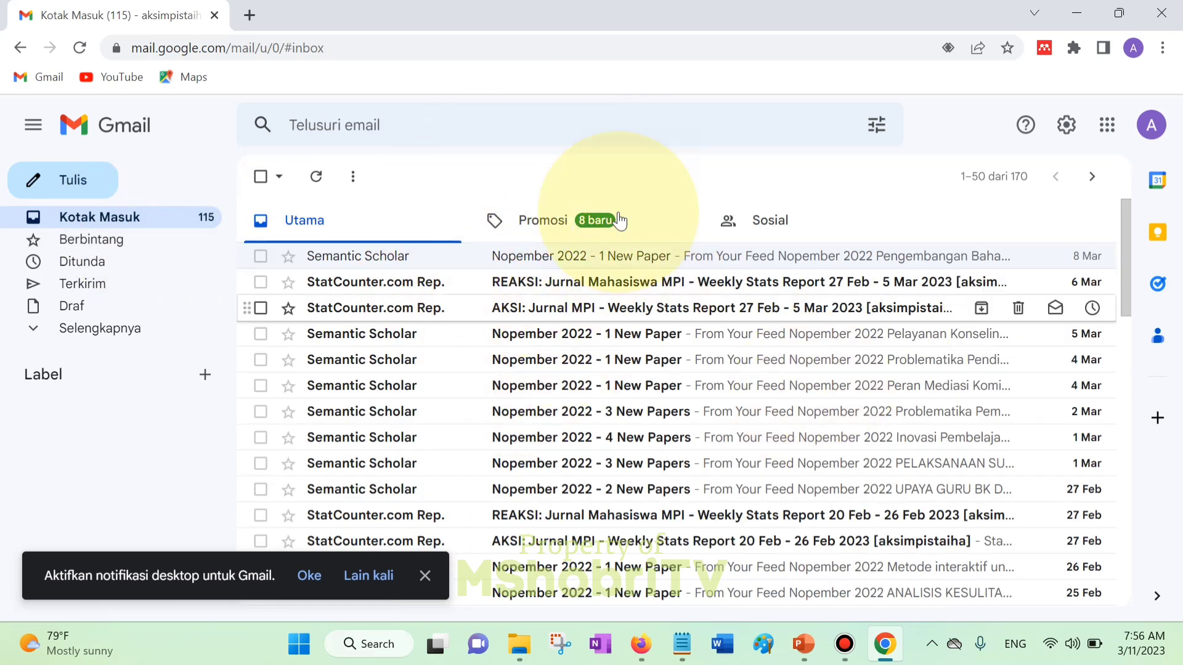
{"action": "left_click", "coordinate": [643, 631]}
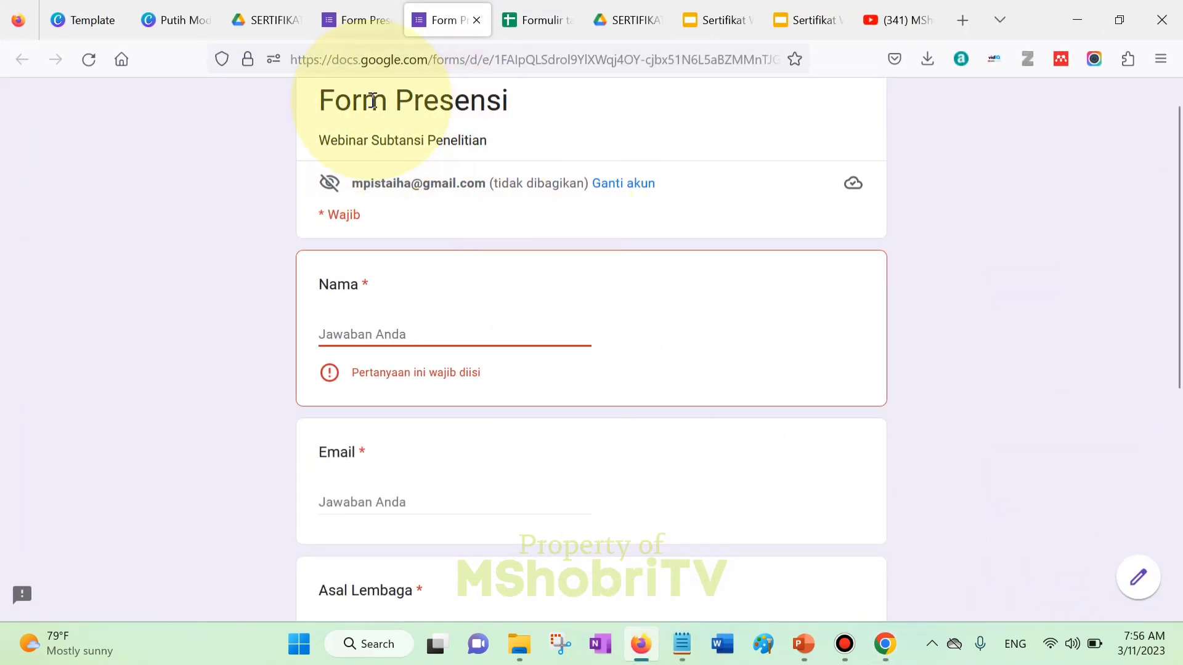
- Open a clean preview of Form Presensi and enter the participant's full name in Nama
{"action": "left_click", "coordinate": [353, 7]}
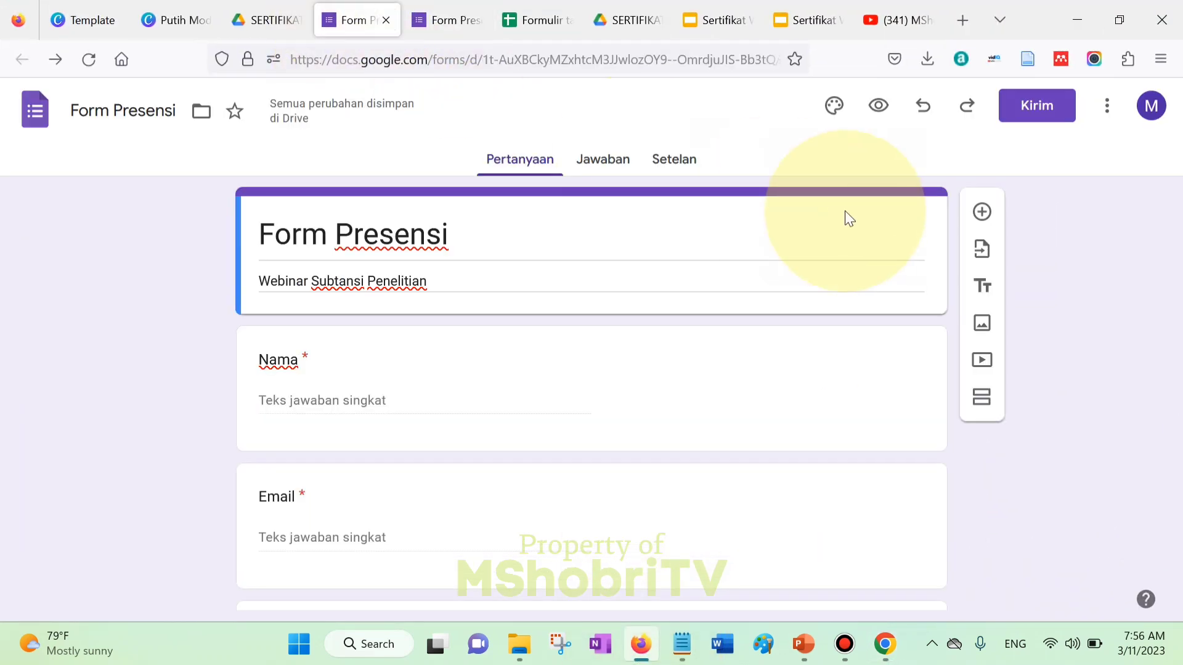
{"action": "left_click", "coordinate": [877, 114]}
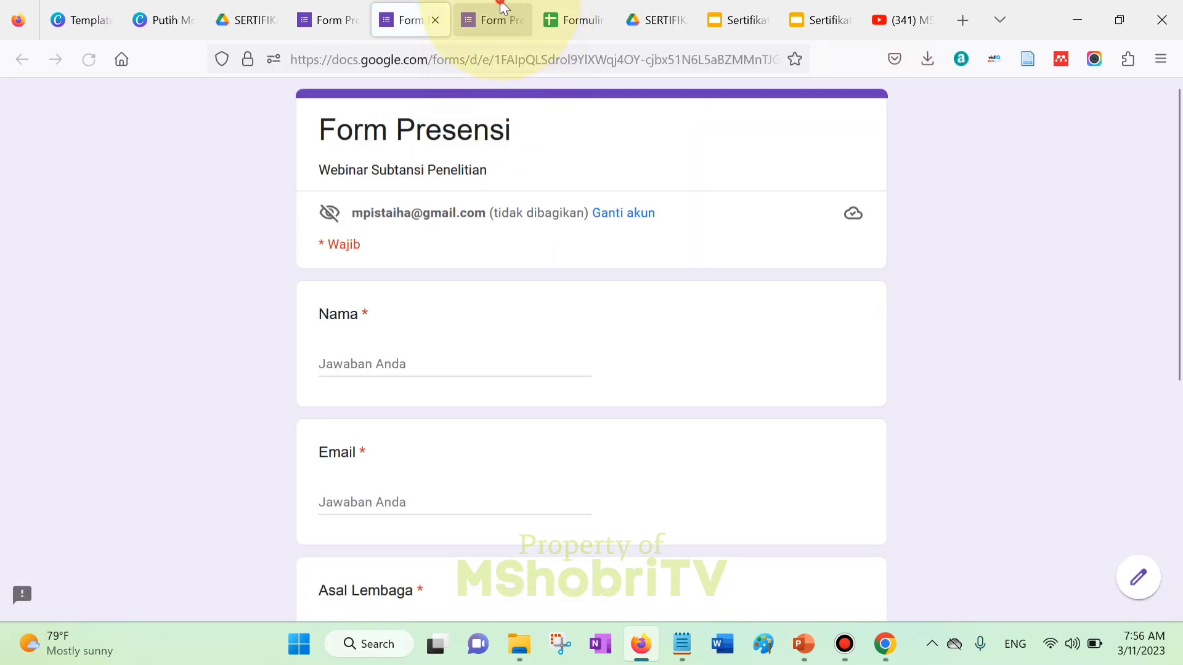
{"action": "left_click", "coordinate": [515, 21]}
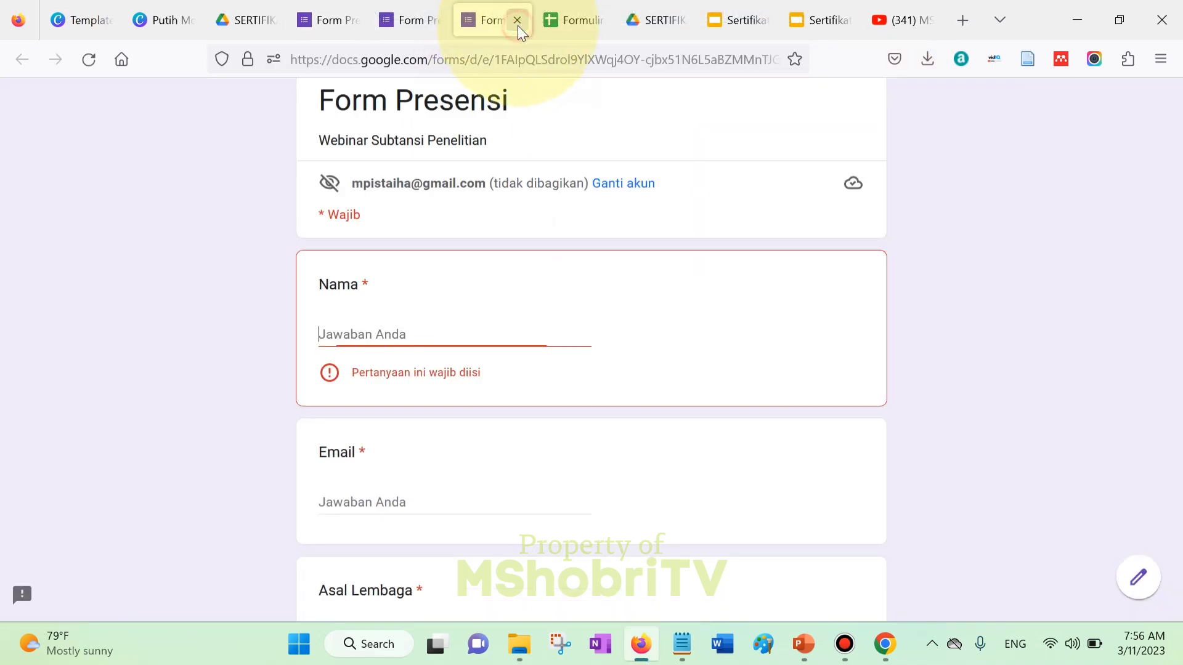
{"action": "left_click", "coordinate": [517, 25]}
{"action": "left_click", "coordinate": [407, 20]}
{"action": "left_click", "coordinate": [416, 361]}
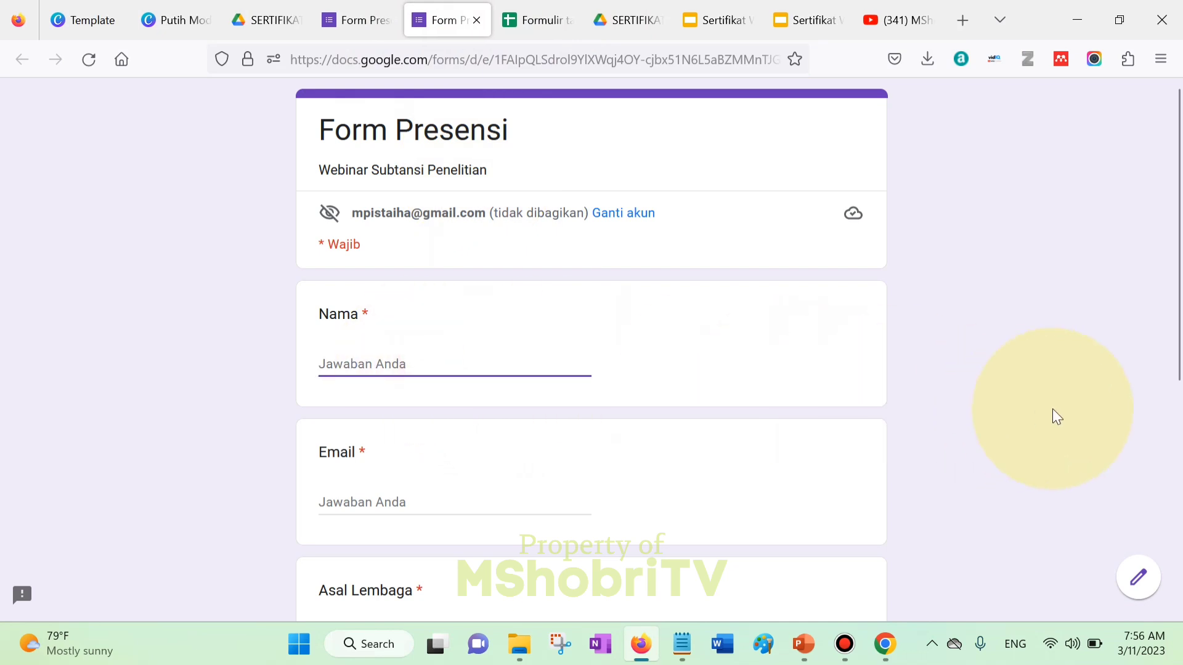
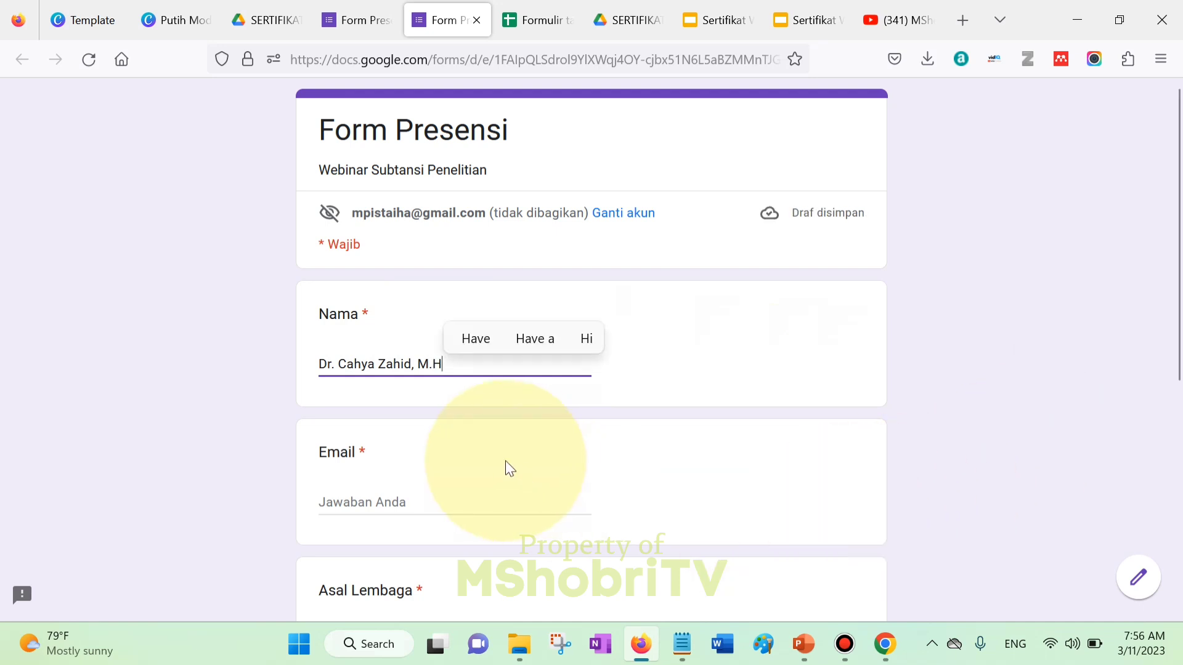
- Paste the participant's e-mail into the Email field and submit the attendance response
{"action": "left_click", "coordinate": [394, 506]}
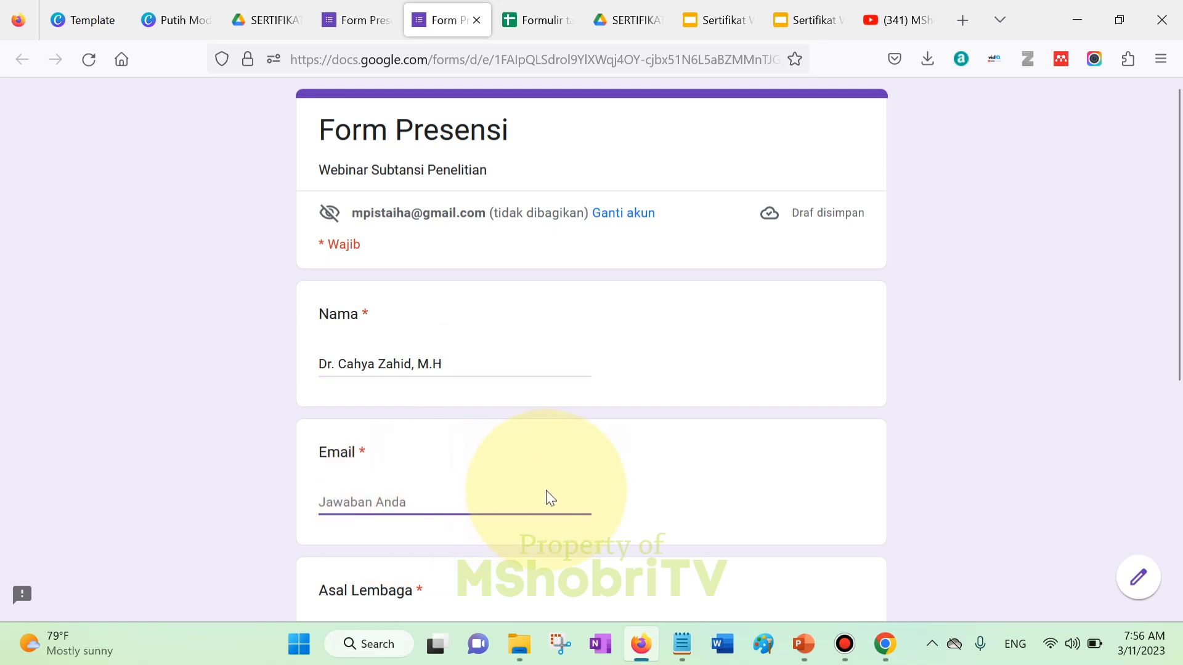
{"action": "key", "text": "ctrl+v"}
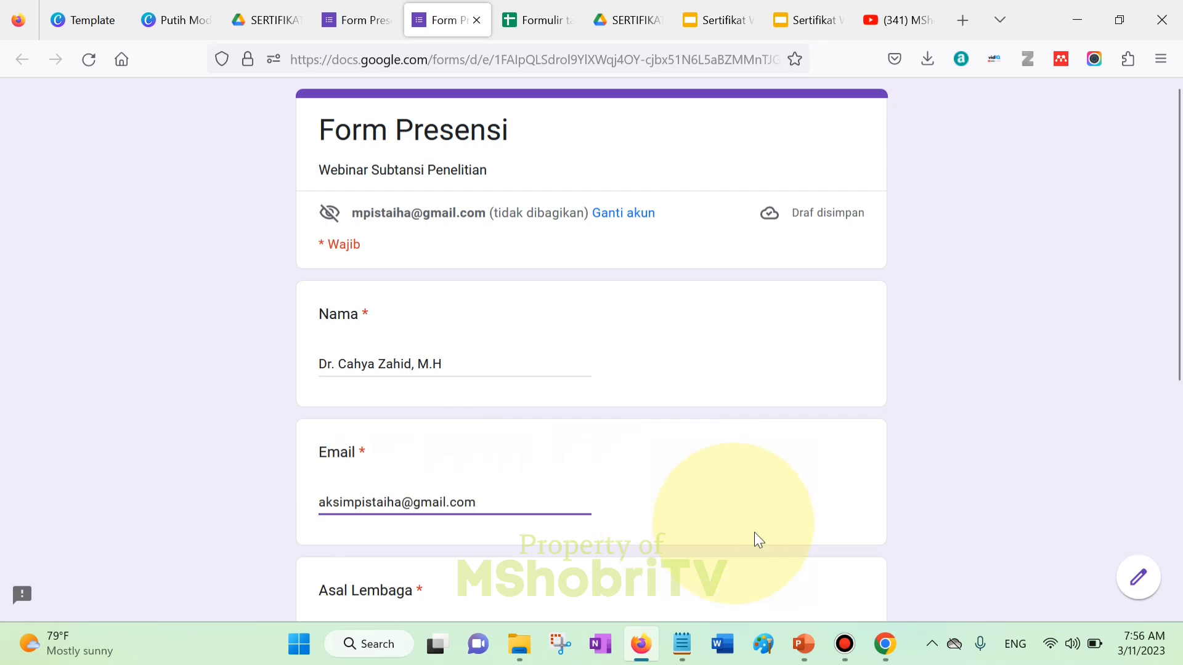
{"action": "left_click", "coordinate": [885, 644]}
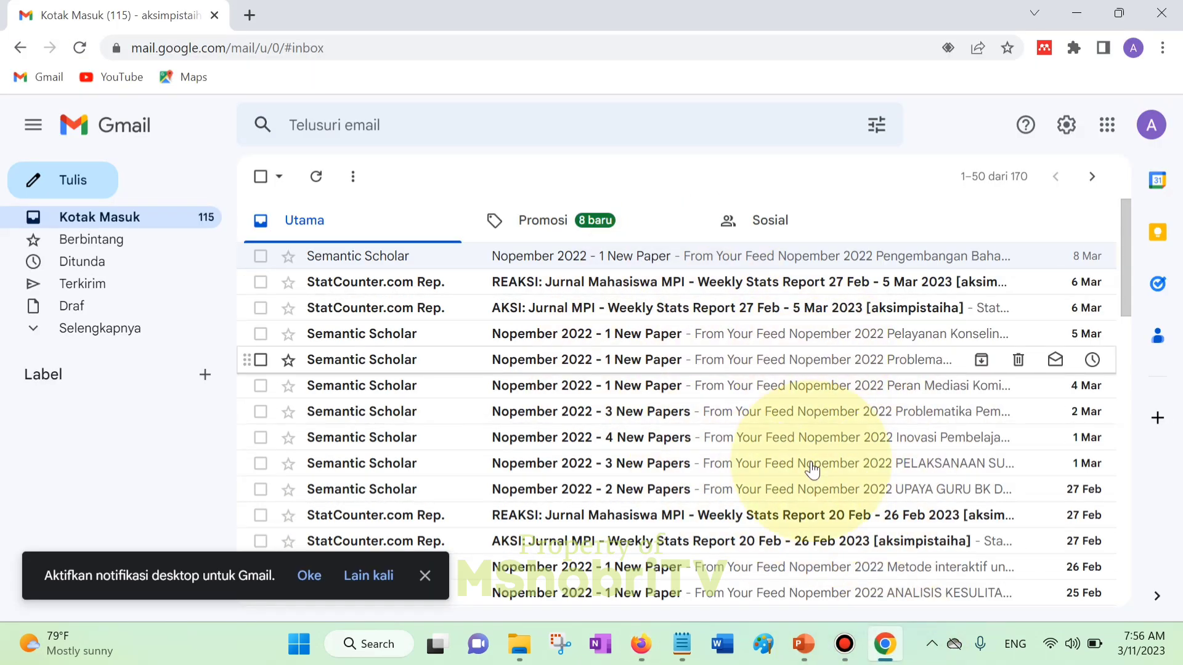
{"action": "left_click", "coordinate": [644, 654]}
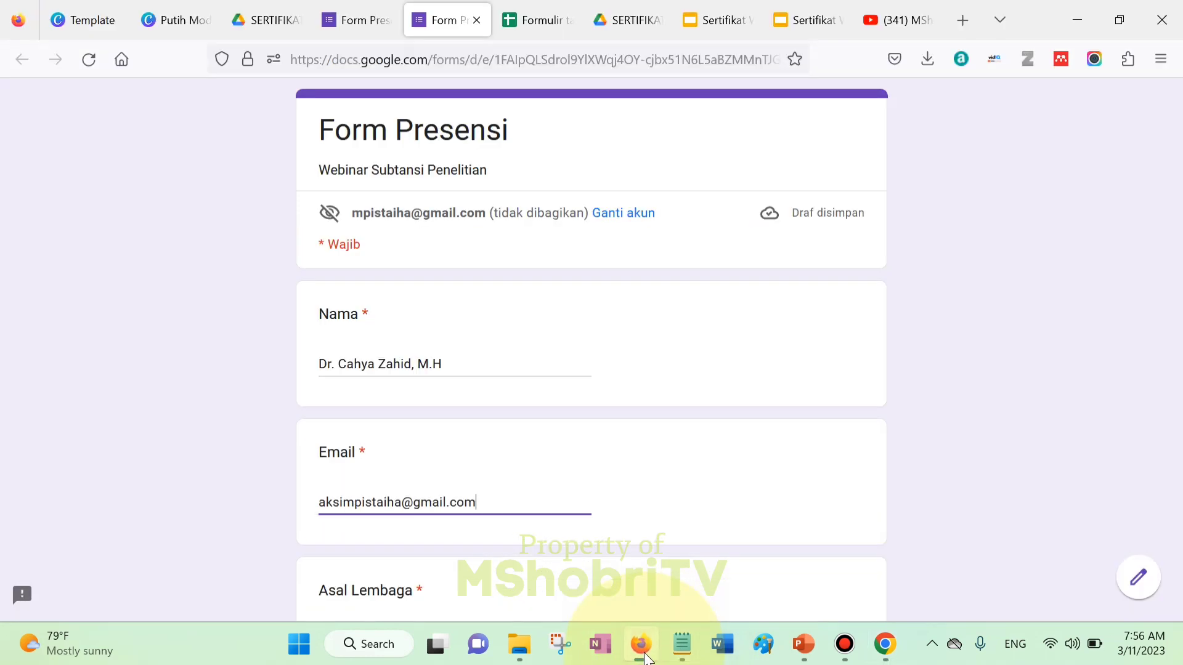
{"action": "left_click", "coordinate": [503, 506]}
{"action": "scroll", "coordinate": [1171, 369], "scroll_direction": "down", "scroll_amount": 5}
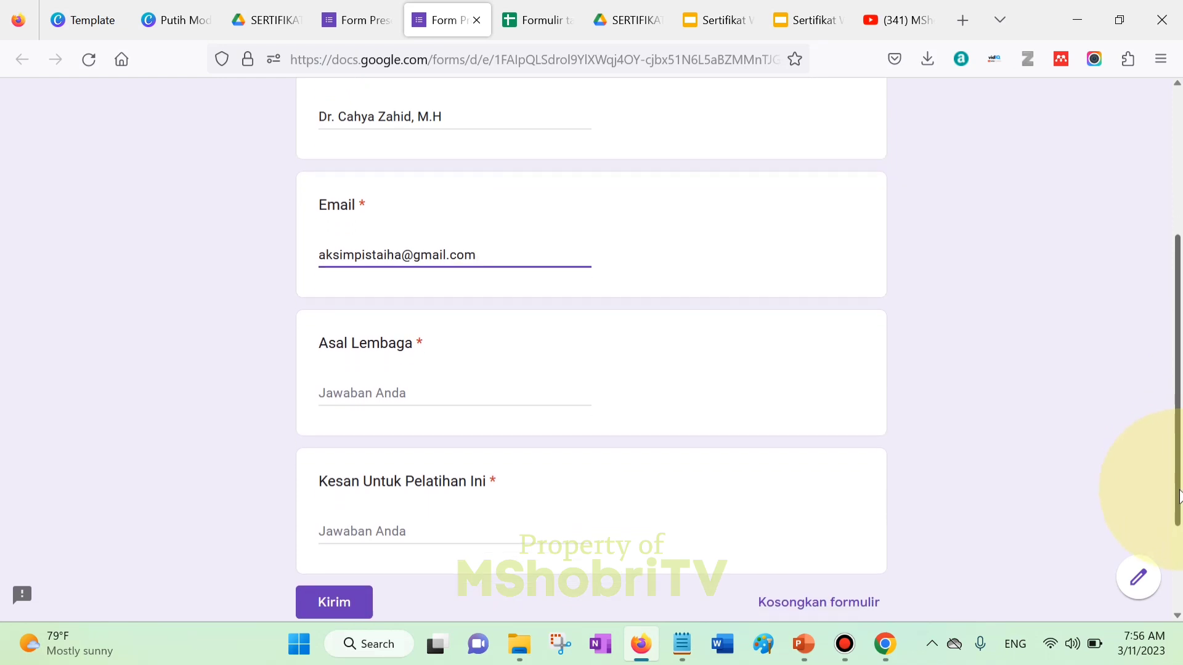
{"action": "left_click", "coordinate": [347, 605]}
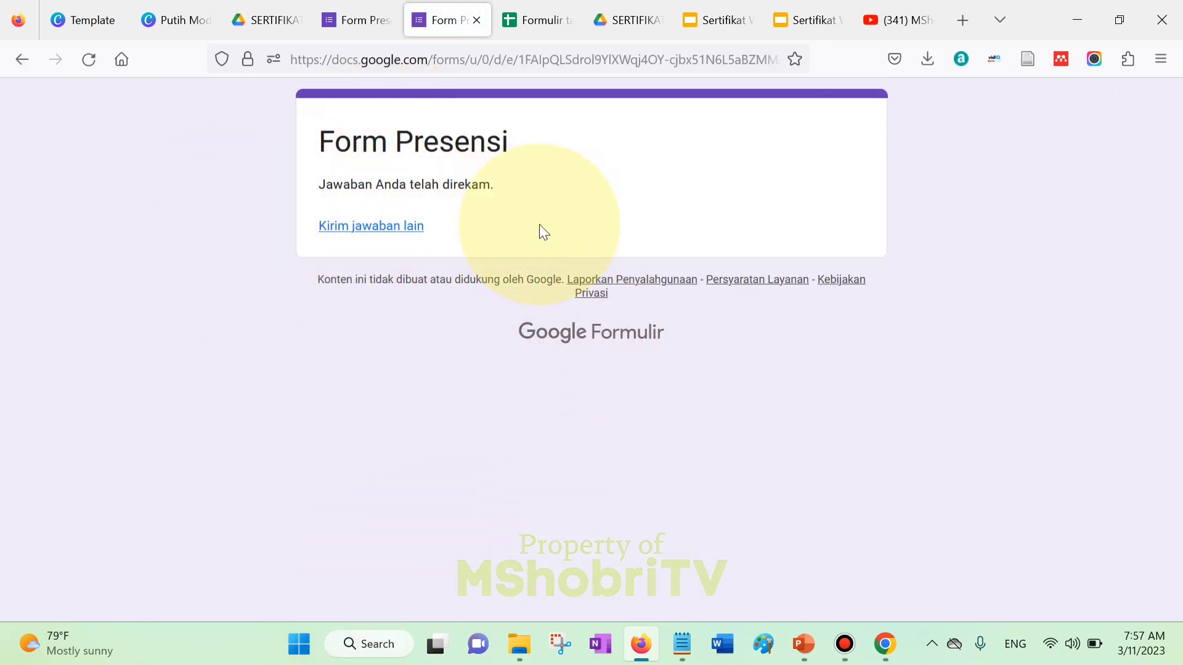
{"action": "left_click", "coordinate": [530, 21]}
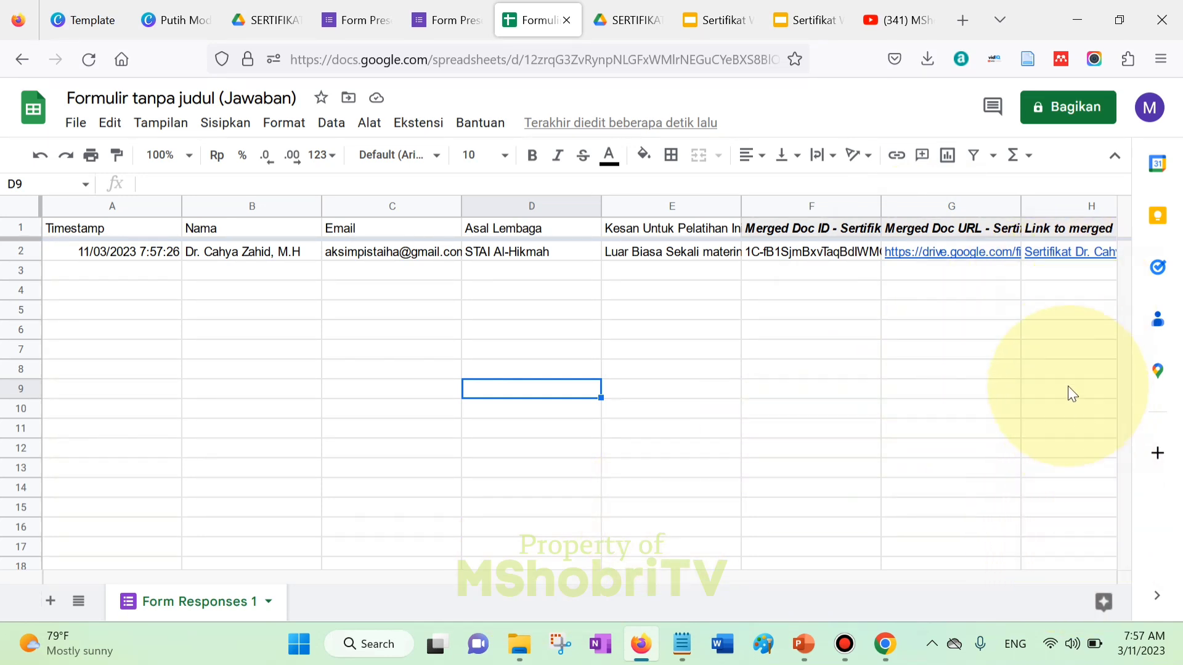
{"action": "mouse_move", "coordinate": [962, 249]}
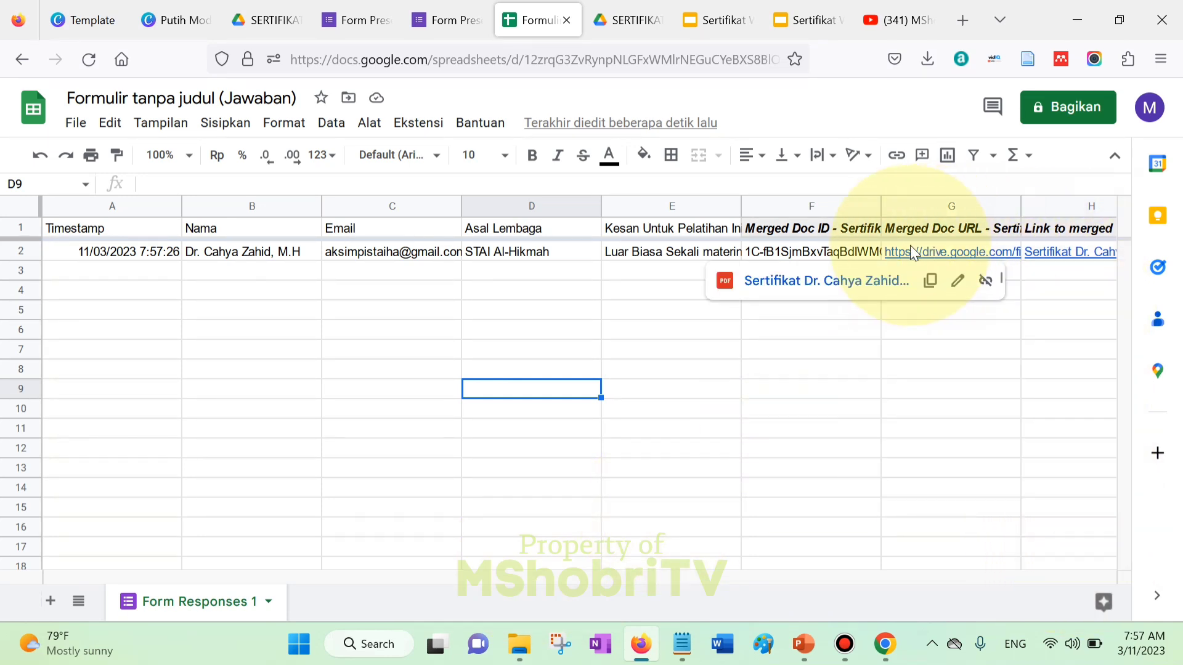
{"action": "mouse_move", "coordinate": [922, 250]}
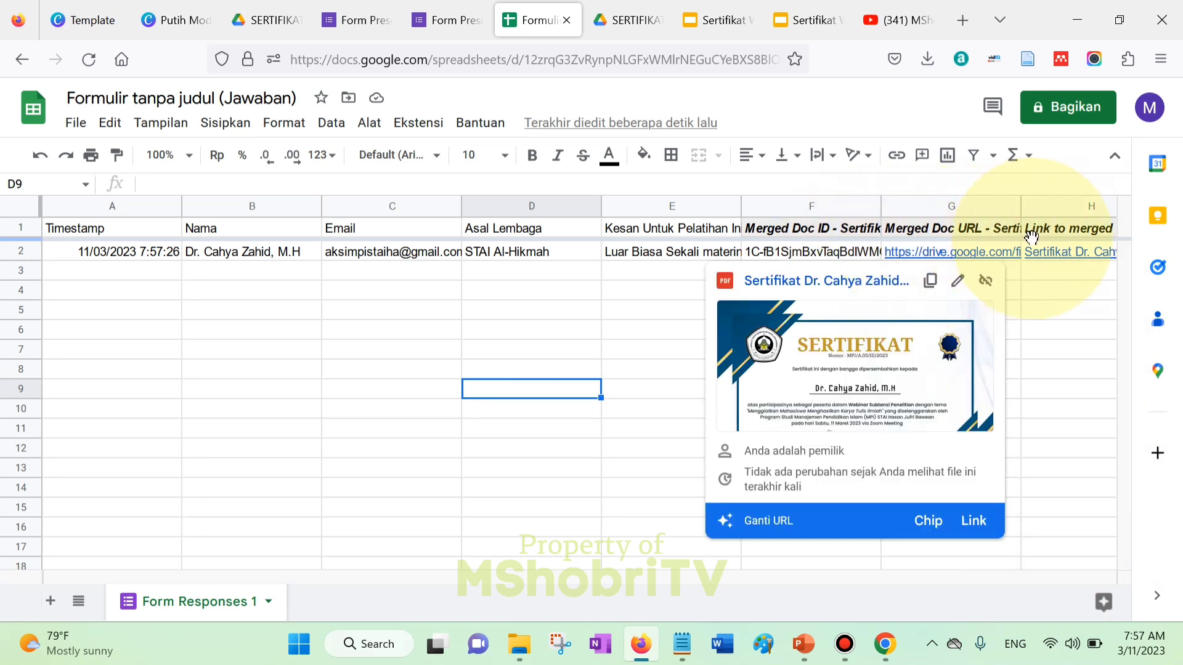
{"action": "mouse_move", "coordinate": [1092, 254]}
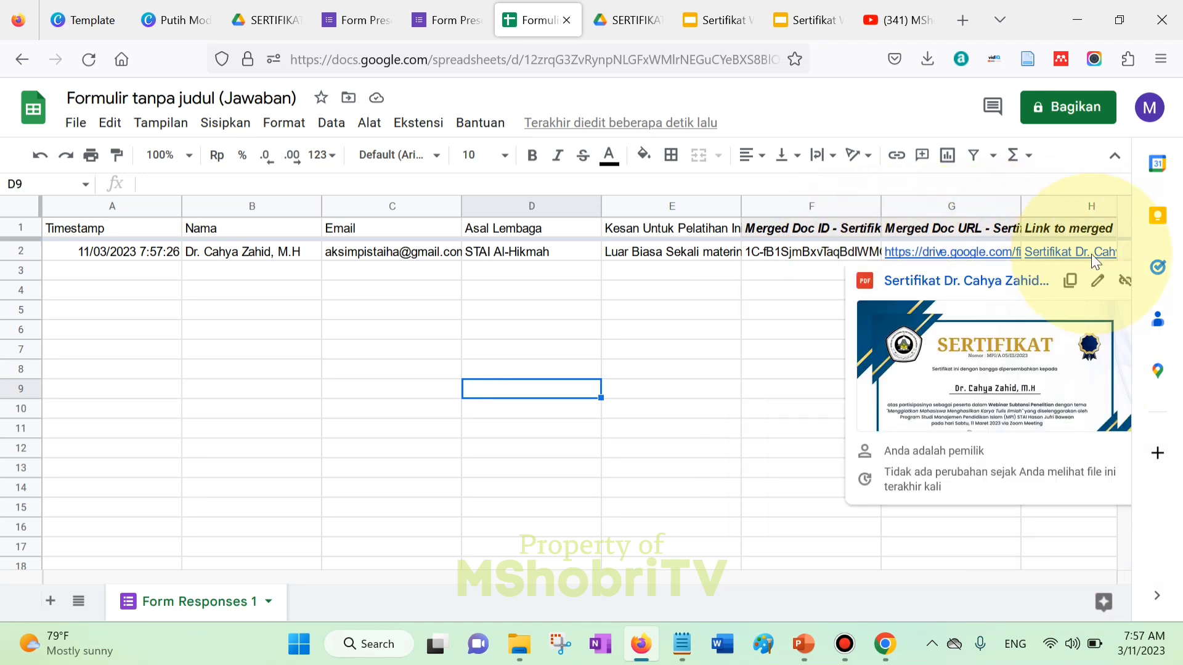
{"action": "mouse_move", "coordinate": [999, 254]}
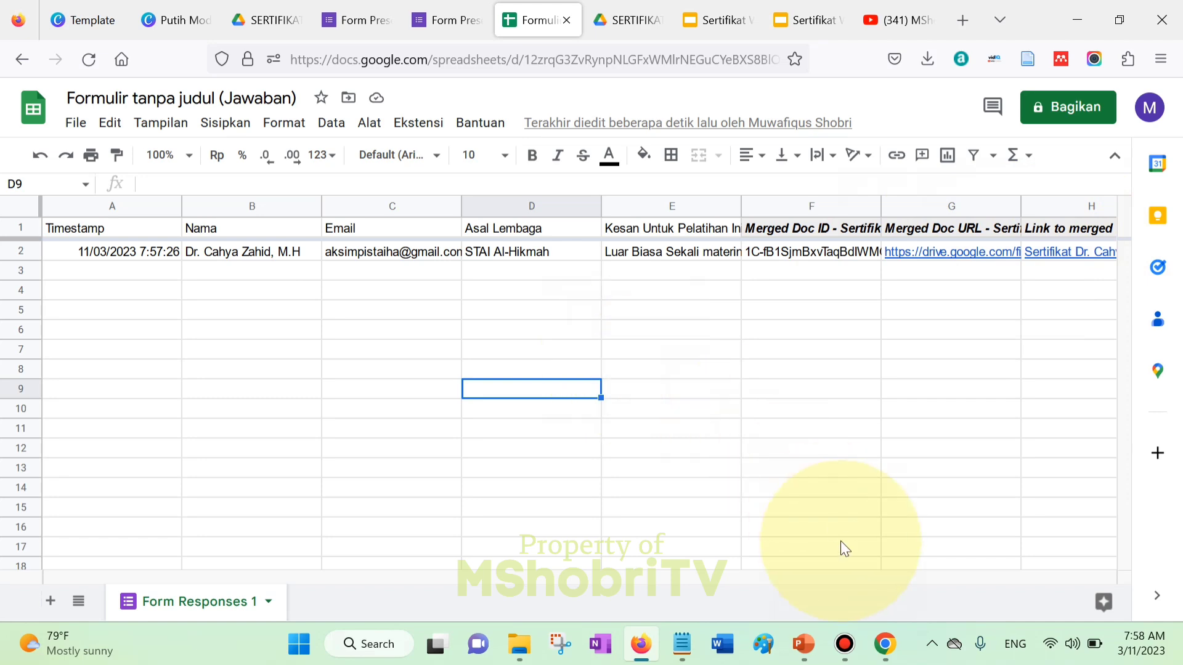
{"action": "left_click", "coordinate": [889, 657]}
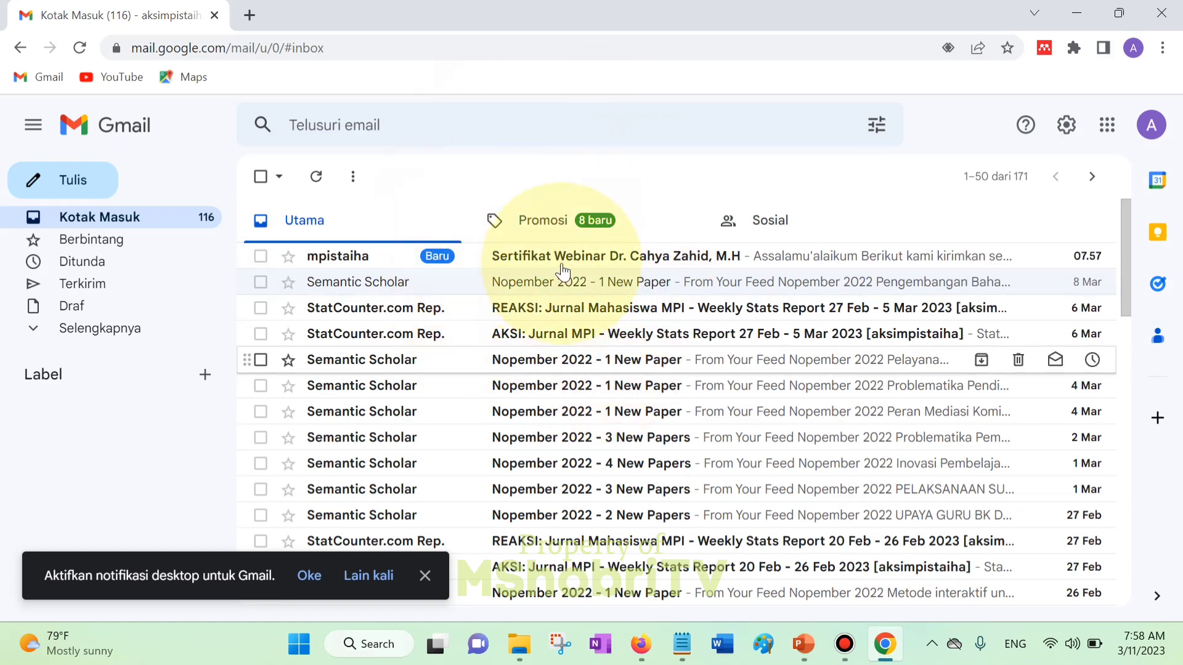
- Open the Sertifikat Webinar email and check the participant's name in its subject and body
{"action": "left_click", "coordinate": [627, 255]}
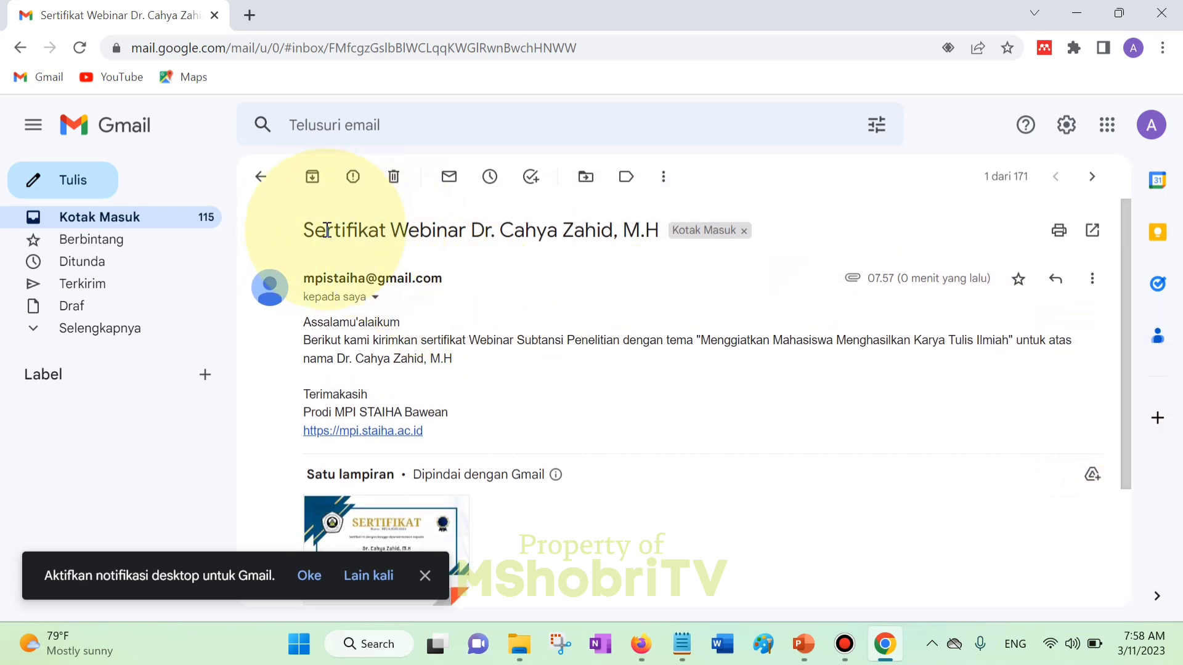
{"action": "left_click_drag", "start_coordinate": [476, 235], "coordinate": [659, 237]}
{"action": "left_click", "coordinate": [555, 348]}
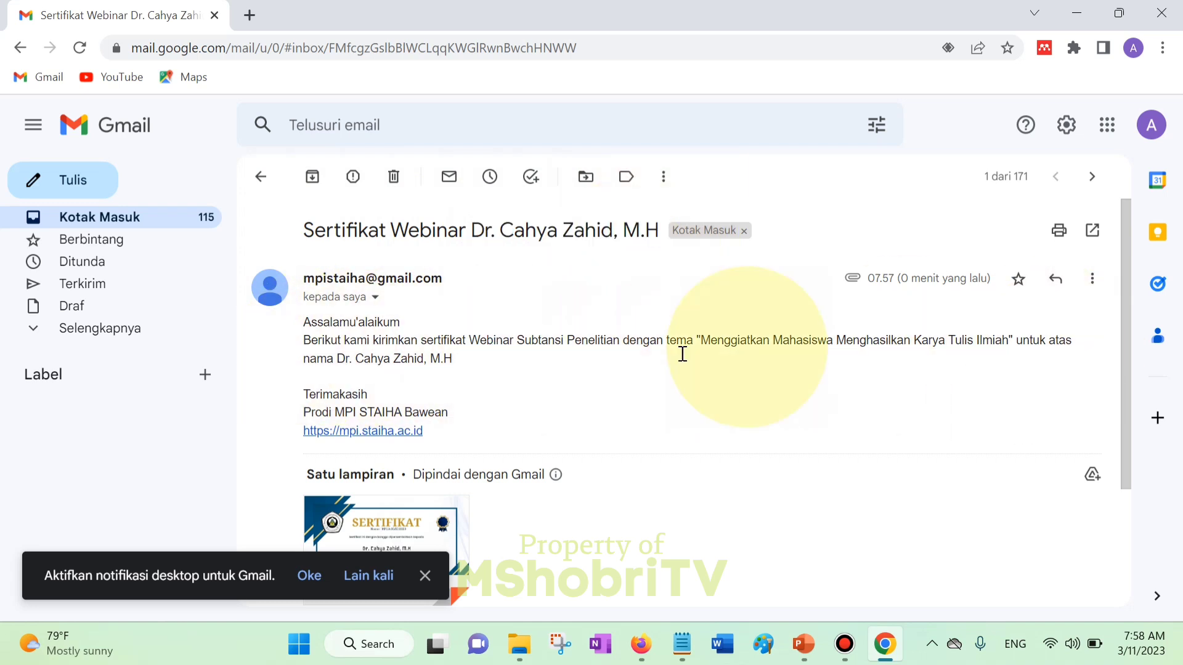
{"action": "left_click_drag", "start_coordinate": [339, 360], "coordinate": [504, 353]}
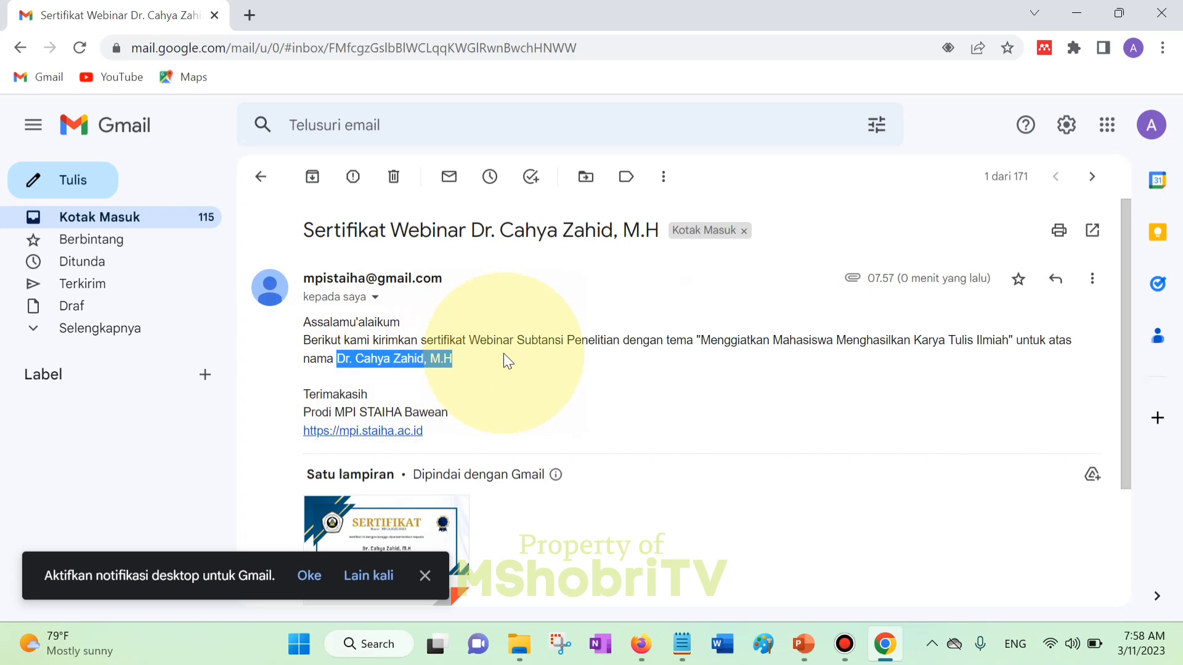
{"action": "left_click", "coordinate": [555, 362]}
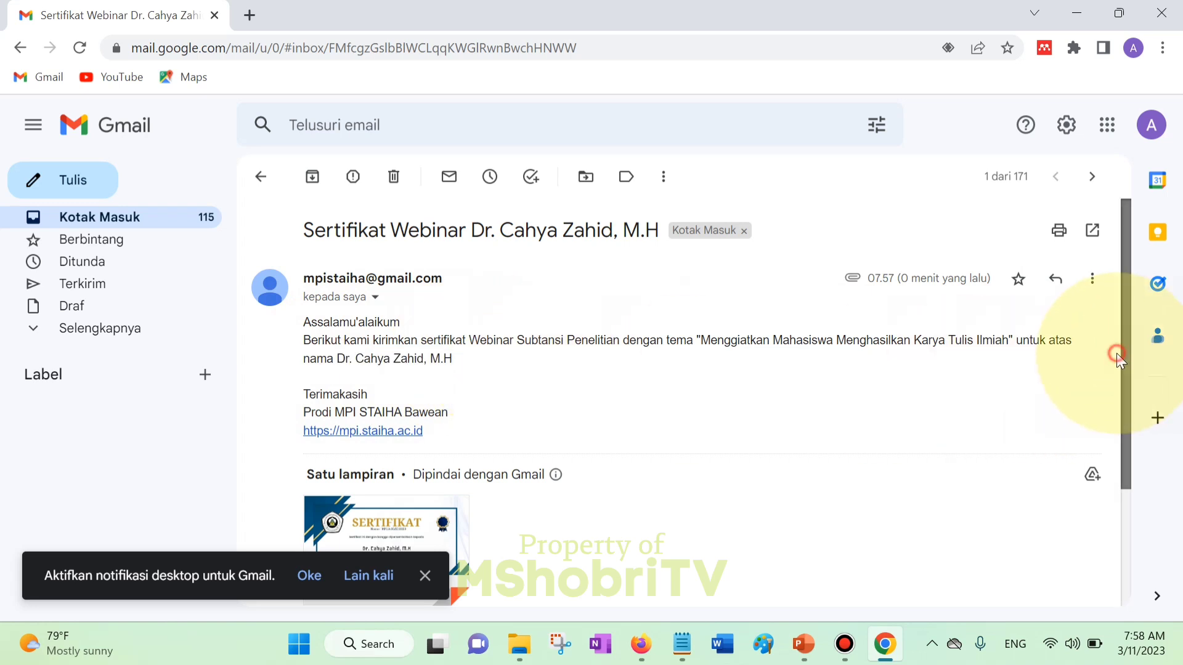
- Download the attached certificate PDF and open the downloaded file
{"action": "scroll", "coordinate": [1122, 432], "scroll_direction": "down", "scroll_amount": 3}
{"action": "mouse_move", "coordinate": [441, 383]}
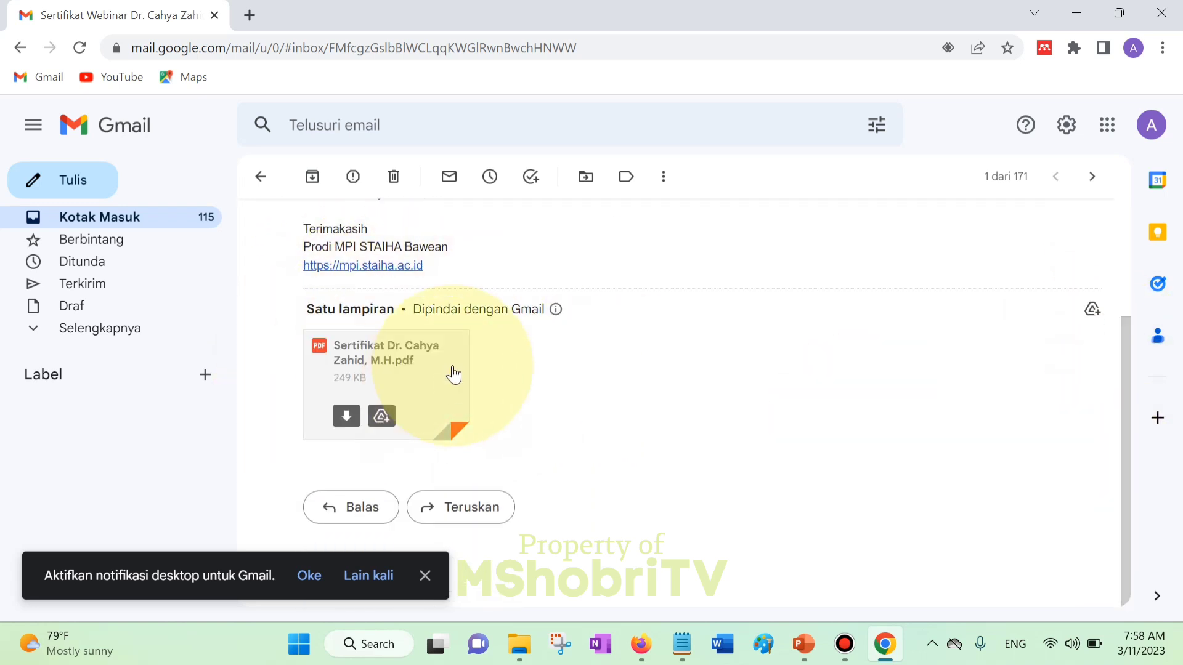
{"action": "left_click", "coordinate": [347, 417]}
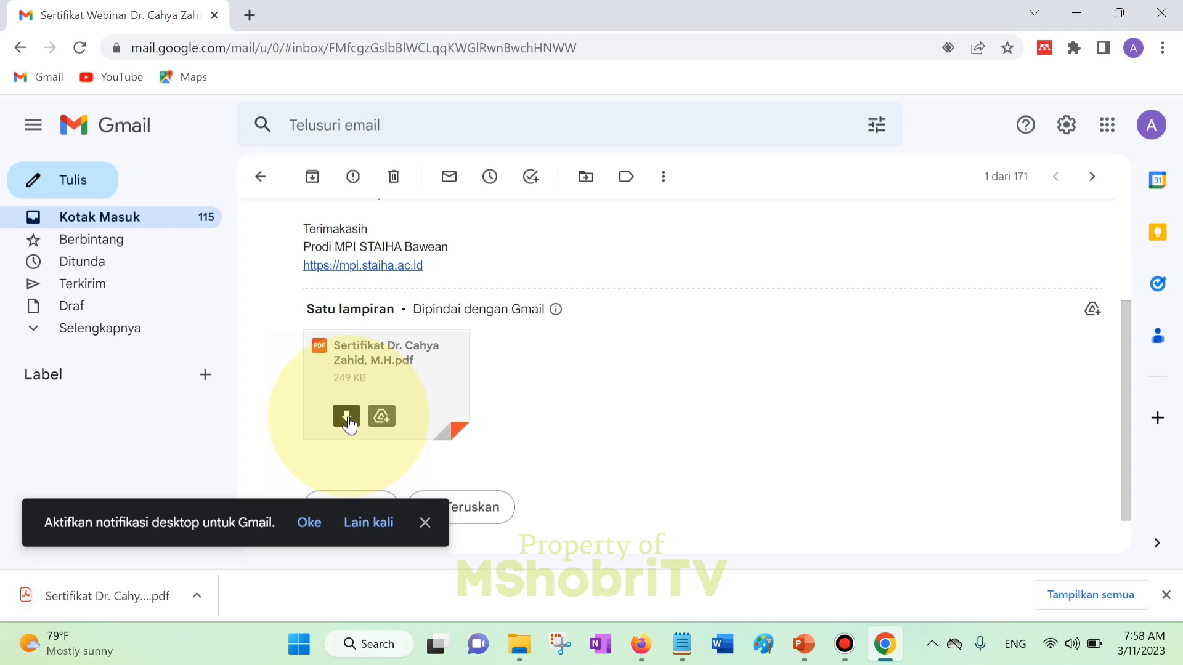
{"action": "left_click", "coordinate": [126, 601]}
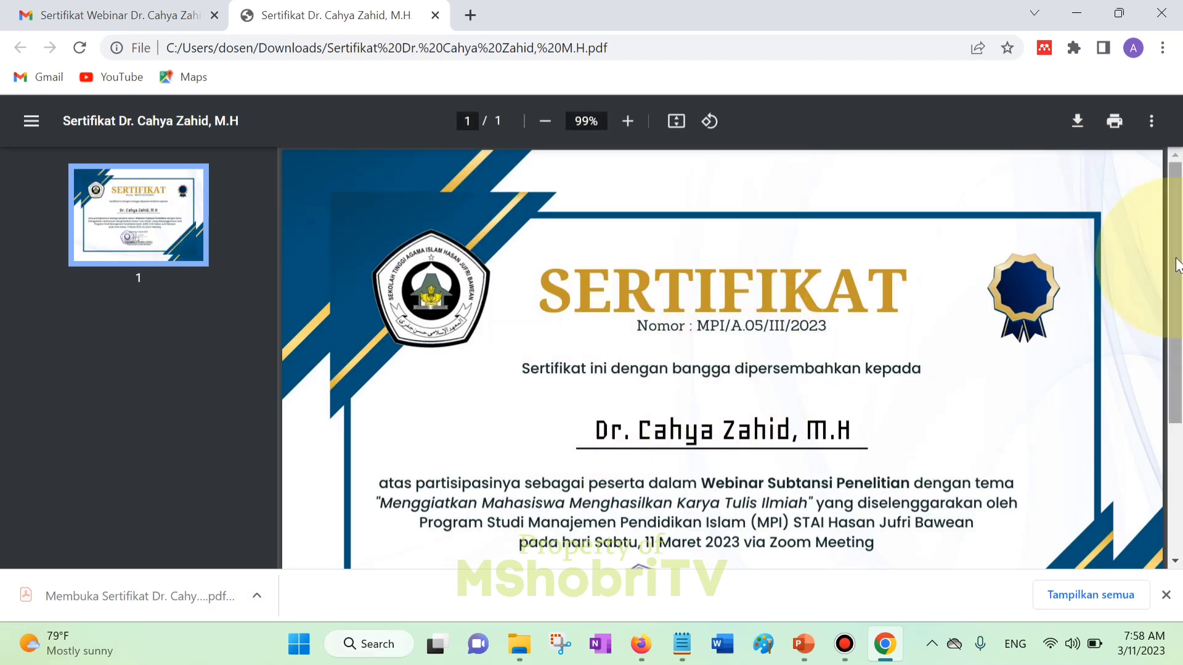
- Scroll through the participant's certificate PDF, then go back to the responses spreadsheet in Firefox
{"action": "scroll", "coordinate": [1180, 289], "scroll_direction": "down", "scroll_amount": 3}
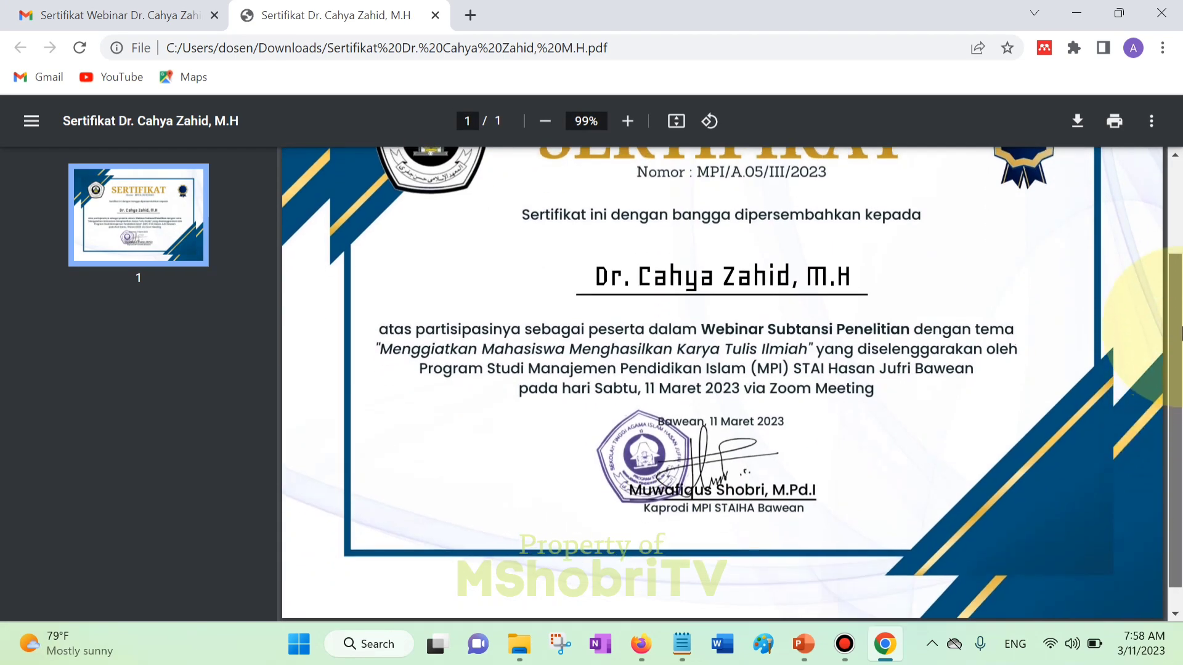
{"action": "scroll", "coordinate": [1180, 299], "scroll_direction": "up", "scroll_amount": 2}
{"action": "scroll", "coordinate": [1180, 302], "scroll_direction": "up", "scroll_amount": 2}
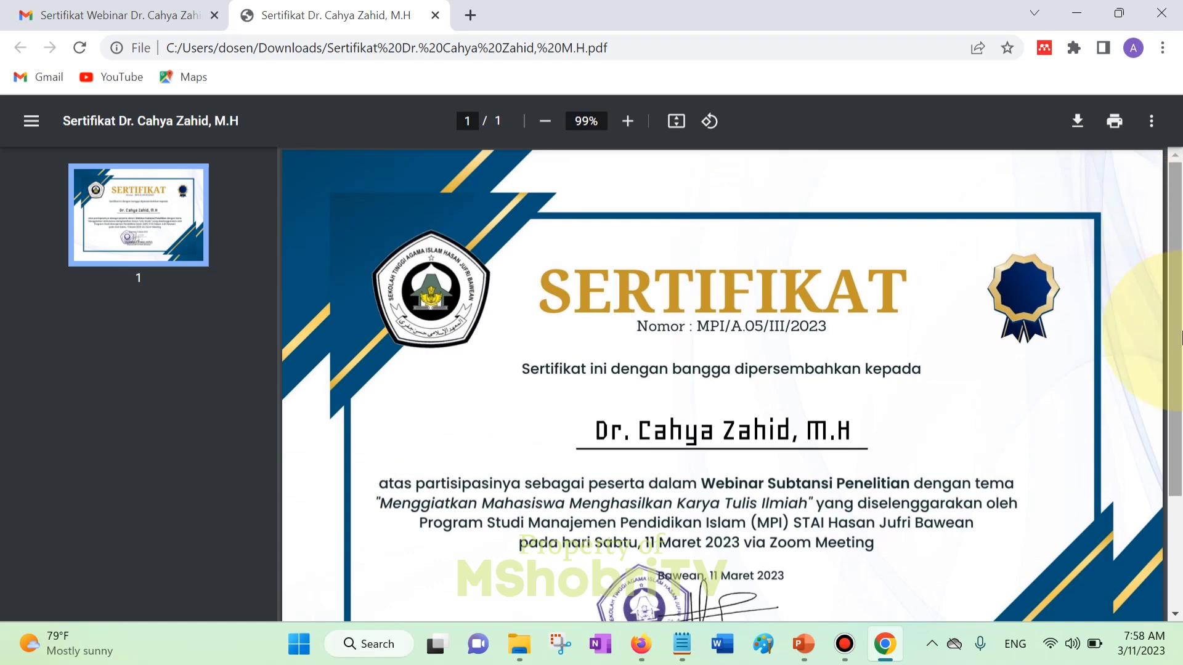
{"action": "scroll", "coordinate": [1181, 338], "scroll_direction": "down", "scroll_amount": 3}
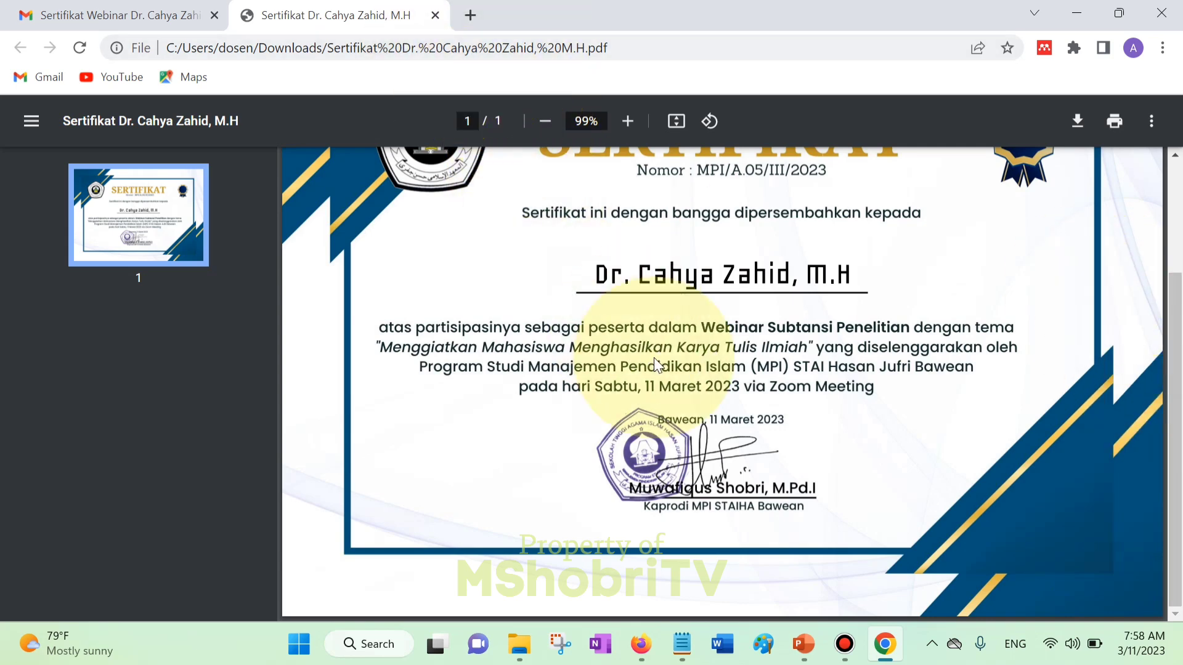
{"action": "left_click", "coordinate": [641, 644]}
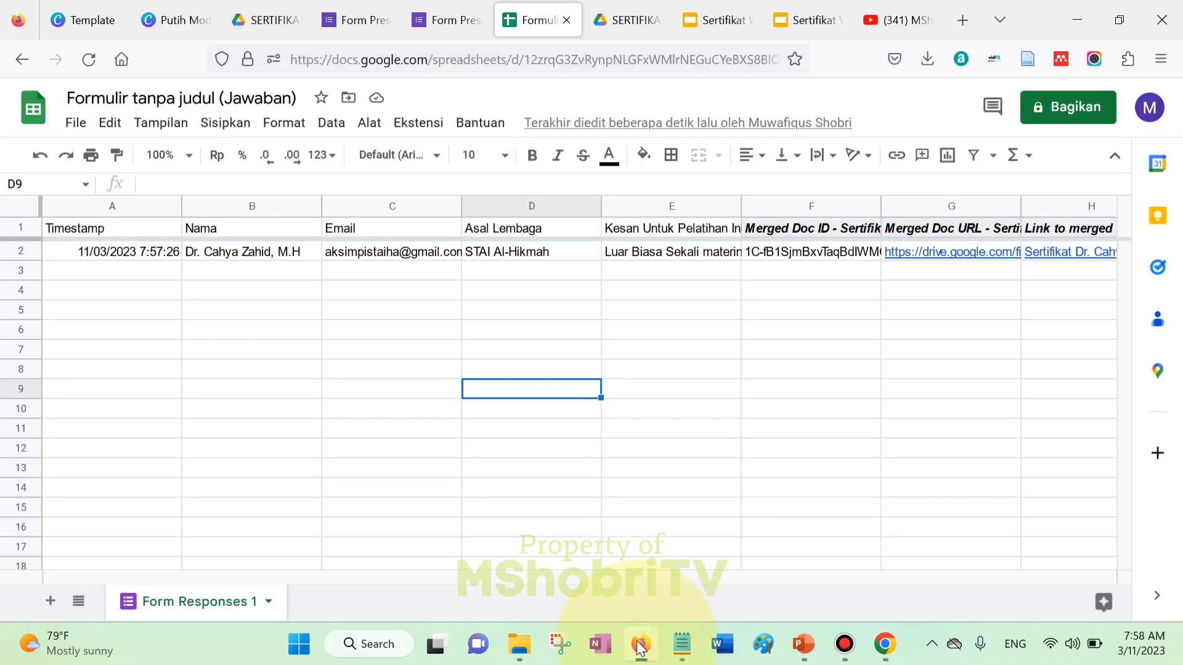
- Open the MShobriTV YouTube channel tab and scroll past its banner to the recent videos
{"action": "left_click", "coordinate": [900, 14]}
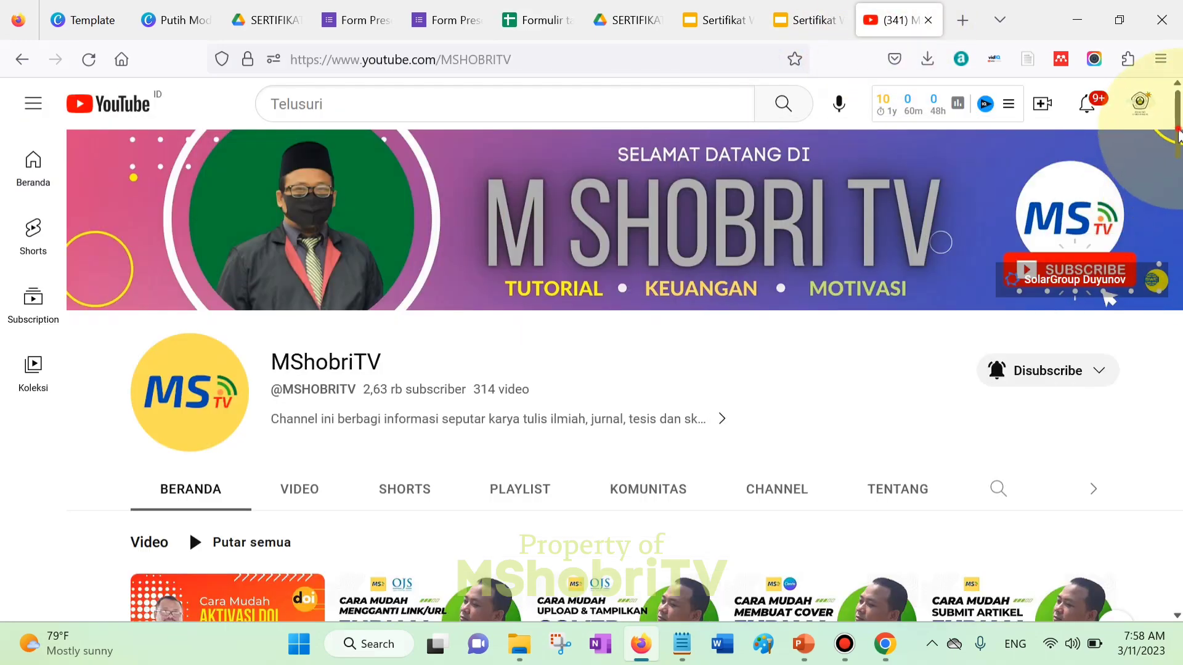
{"action": "scroll", "coordinate": [1178, 169], "scroll_direction": "down", "scroll_amount": 3}
{"action": "scroll", "coordinate": [1179, 176], "scroll_direction": "down", "scroll_amount": 2}
{"action": "left_click_drag", "start_coordinate": [1180, 185], "coordinate": [1180, 139]}
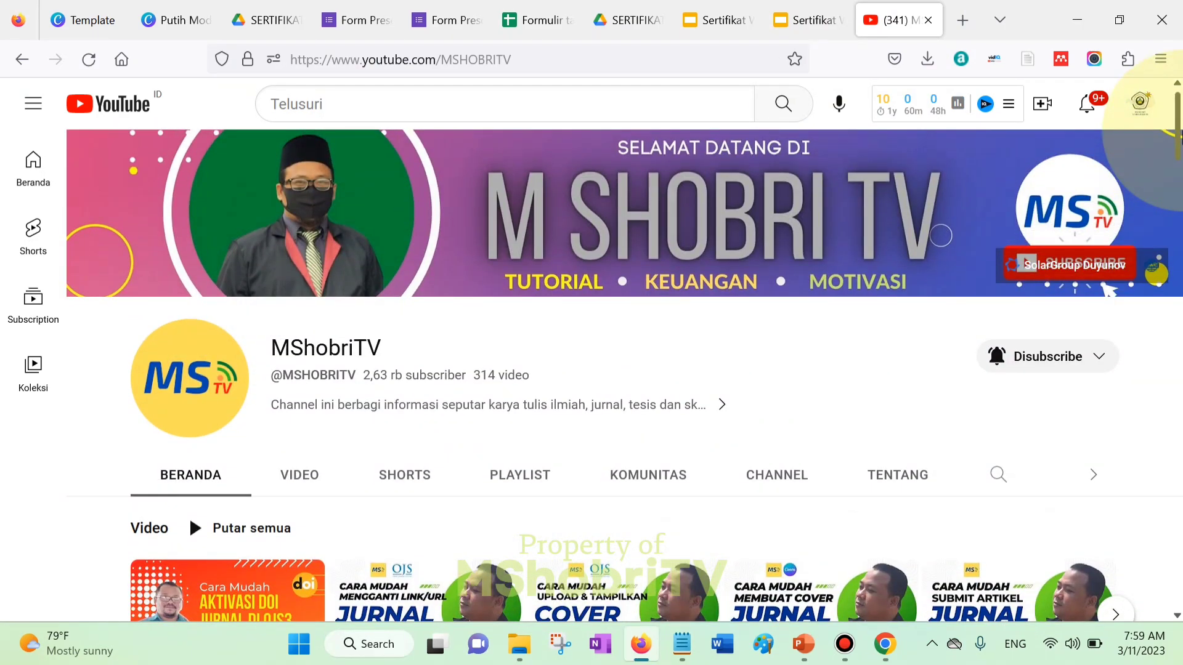